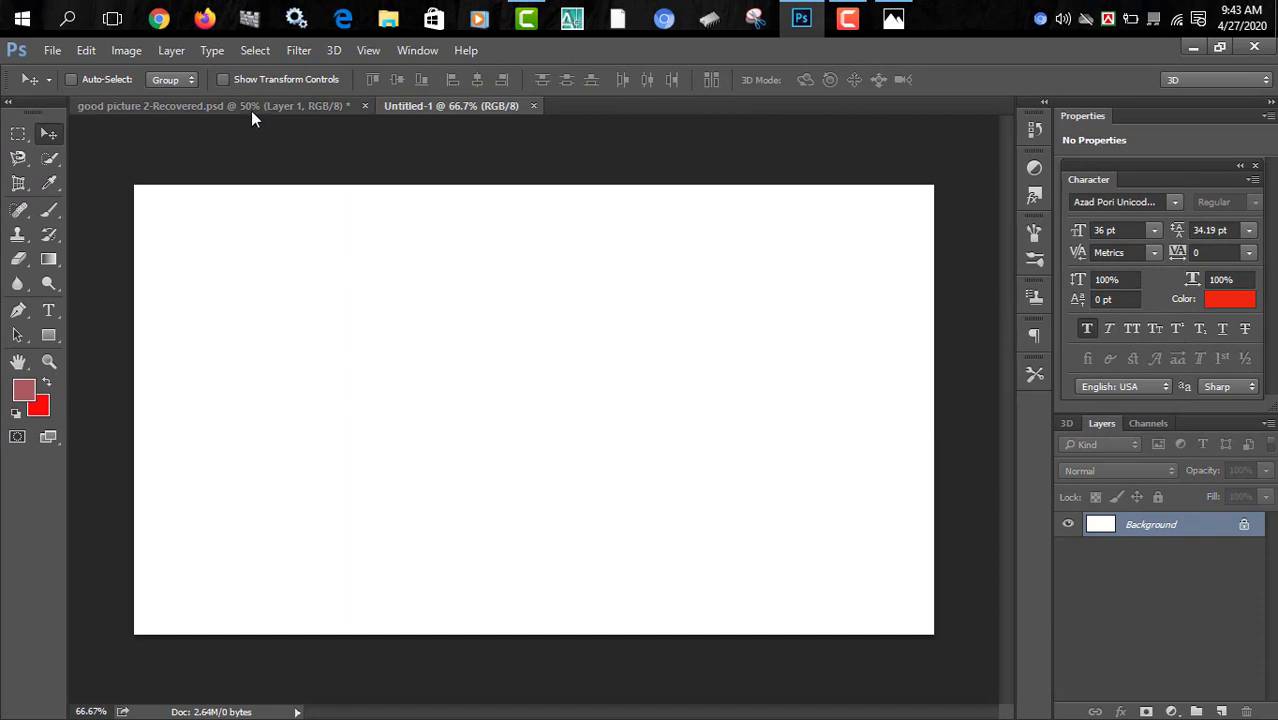
Switch to Chrome, search Google for "thumbnail background" and browse the image results.
click(155, 24)
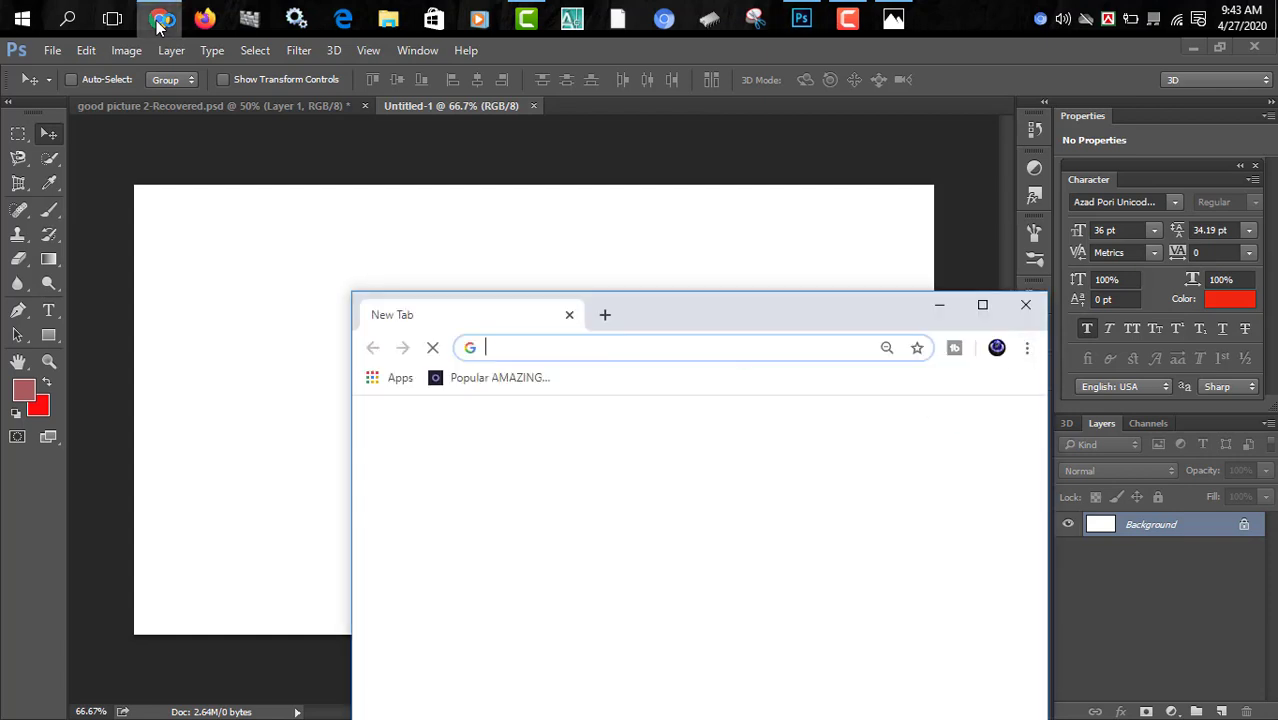
click(978, 308)
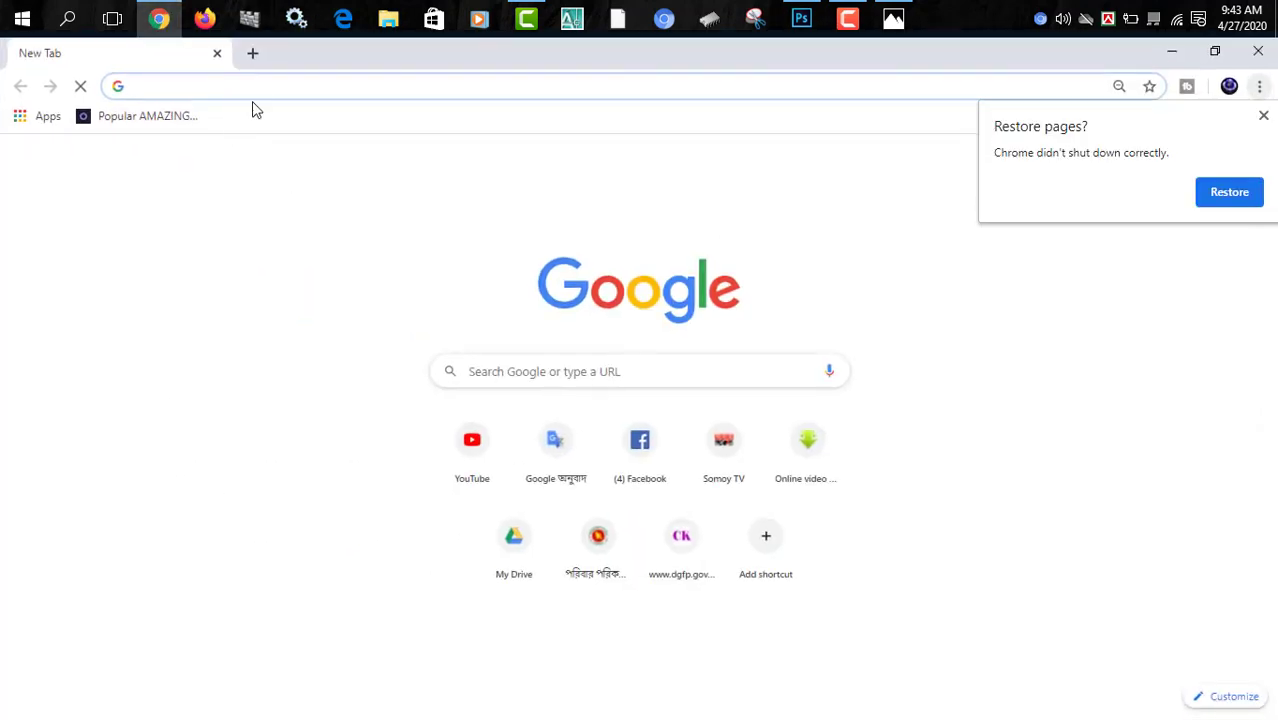
click(1265, 120)
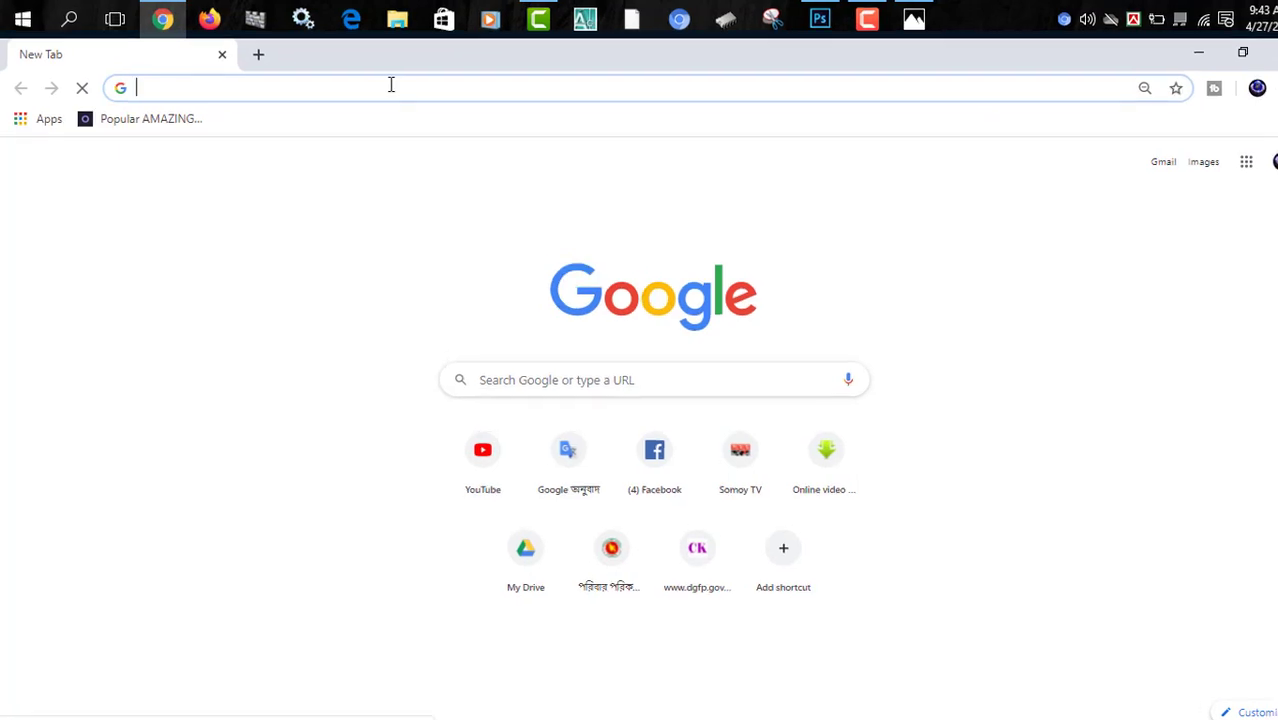
text(th)
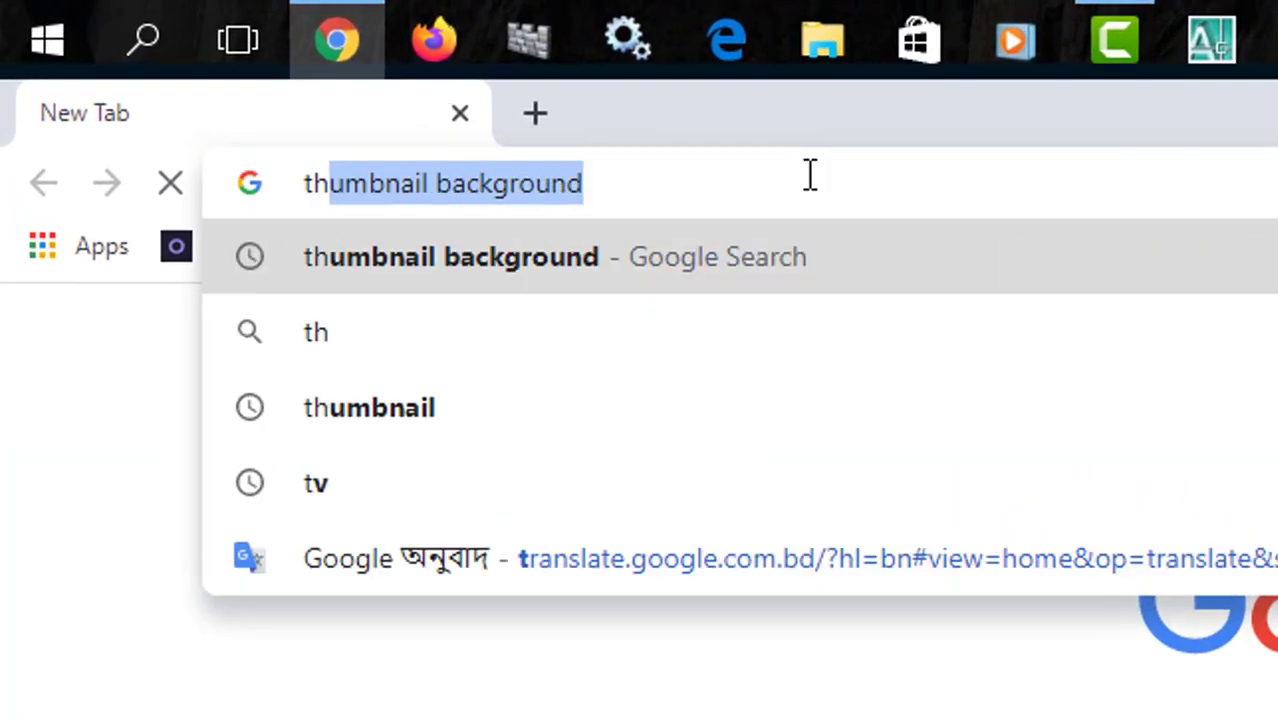
key(Return)
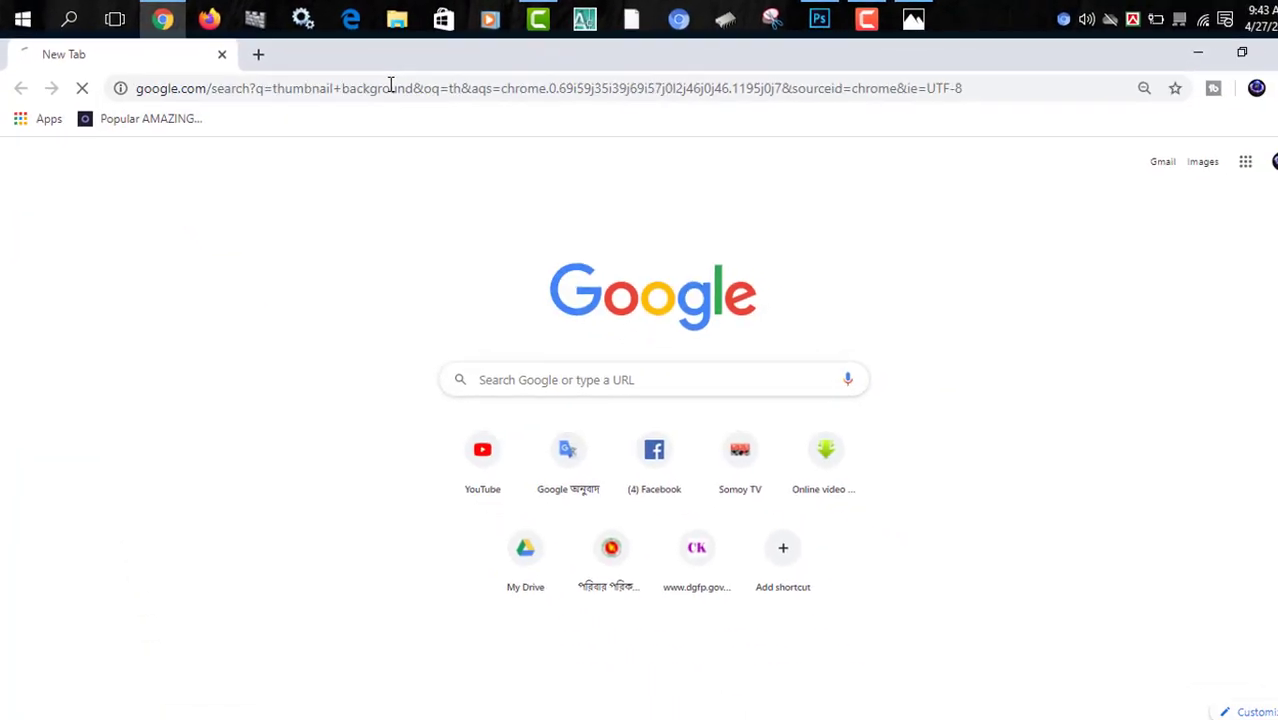
click(313, 209)
scroll(570, 356, down, 3)
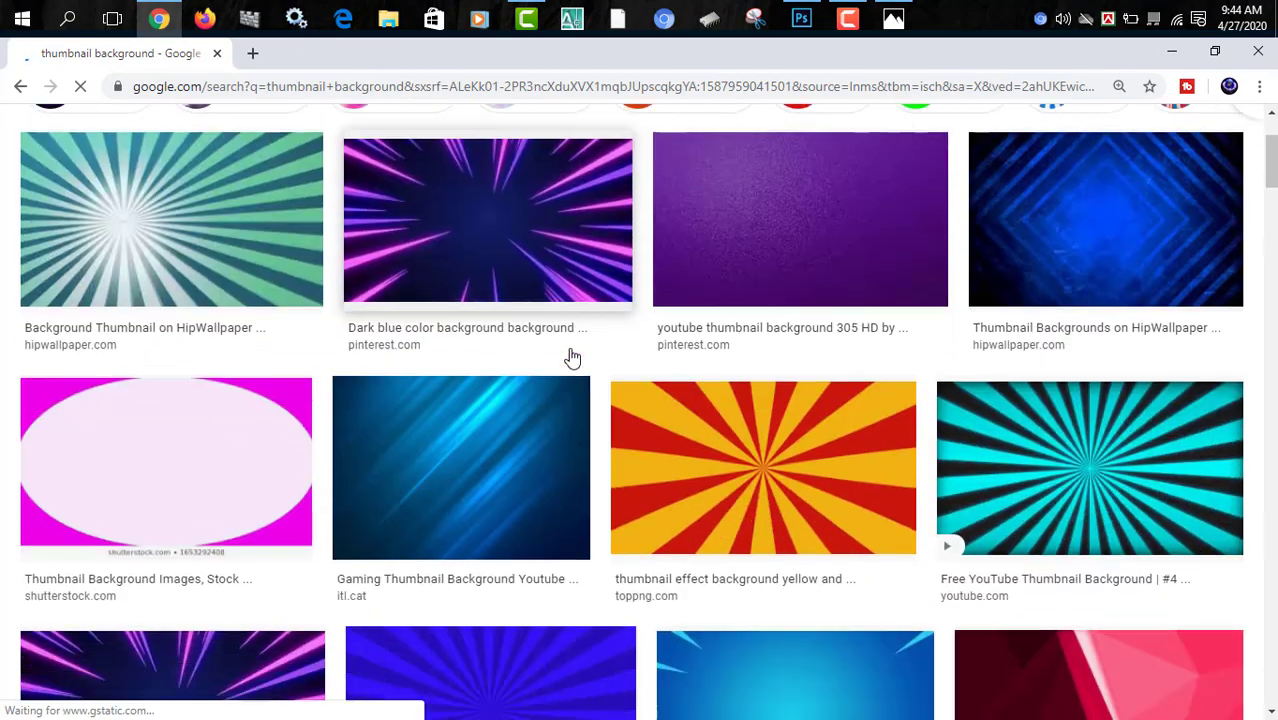
Save the "Gaming Thumbnail Background Youtube" image with blue diagonal streaks to the Desktop as download.jpg.
click(521, 444)
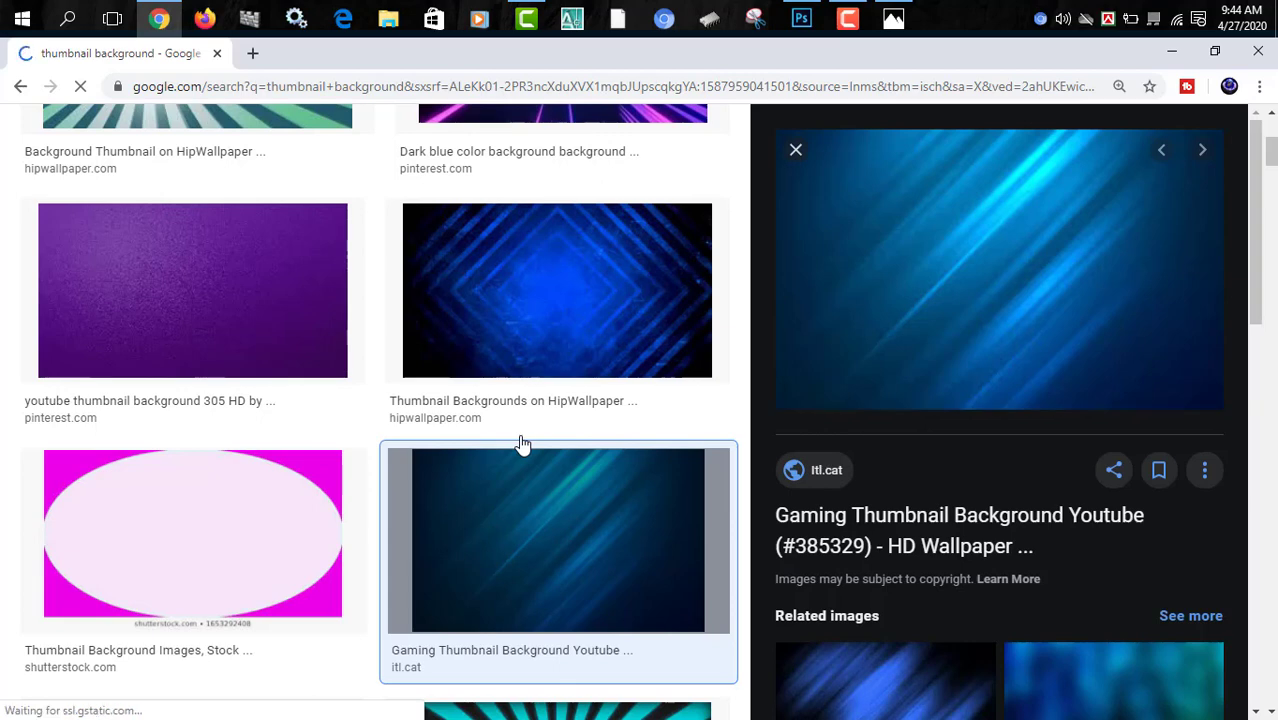
right_click(988, 261)
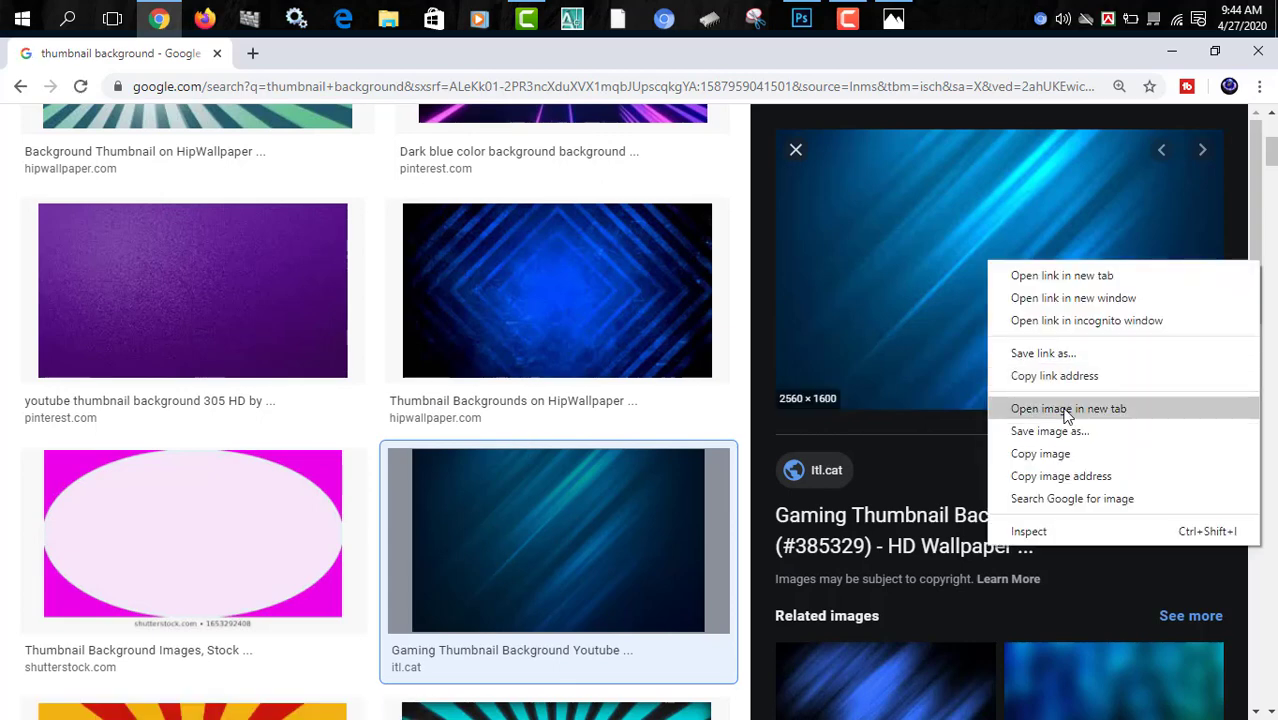
click(1060, 431)
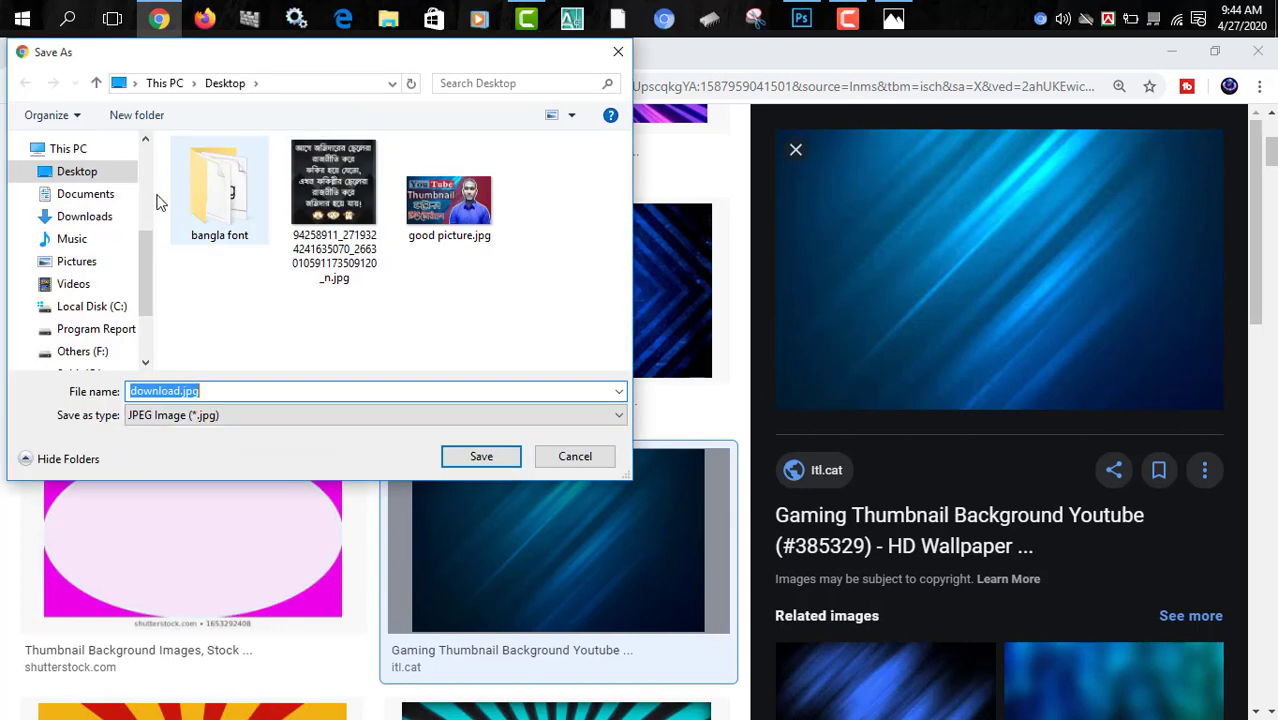
click(94, 171)
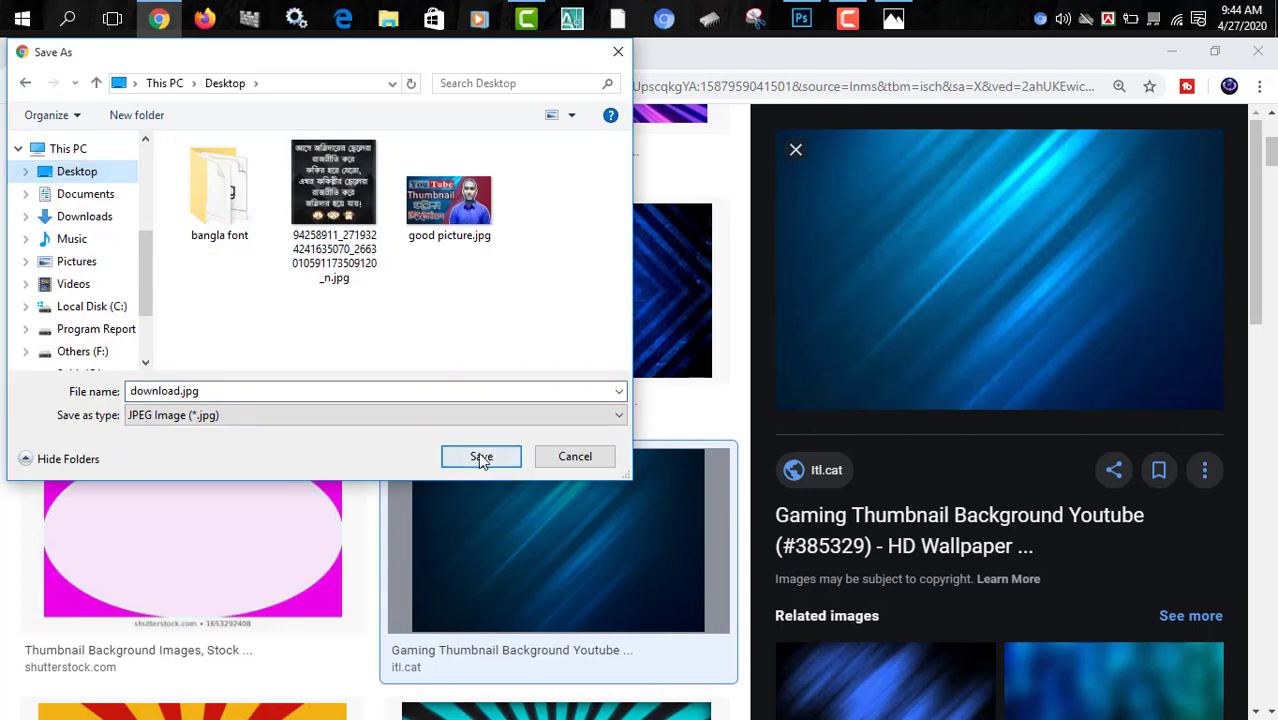
click(481, 457)
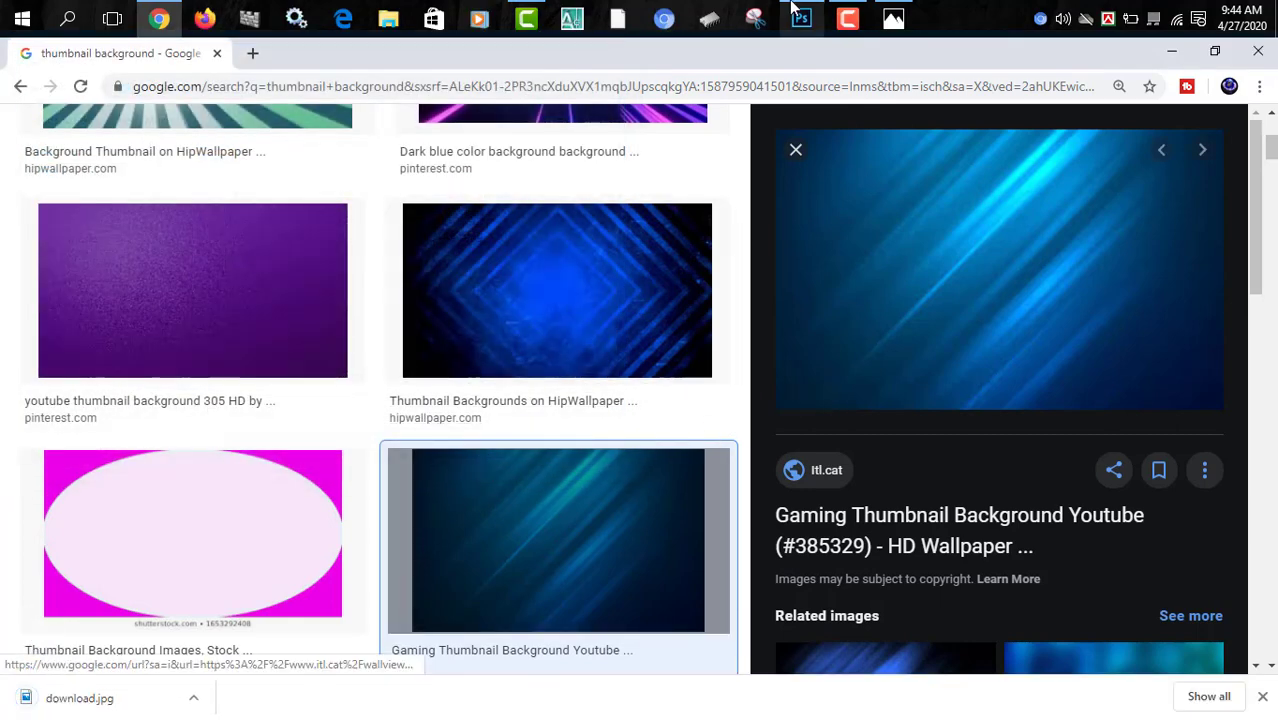
Switch to Photoshop, float the document window, open download.jpg from the Desktop and enlarge the window.
click(796, 12)
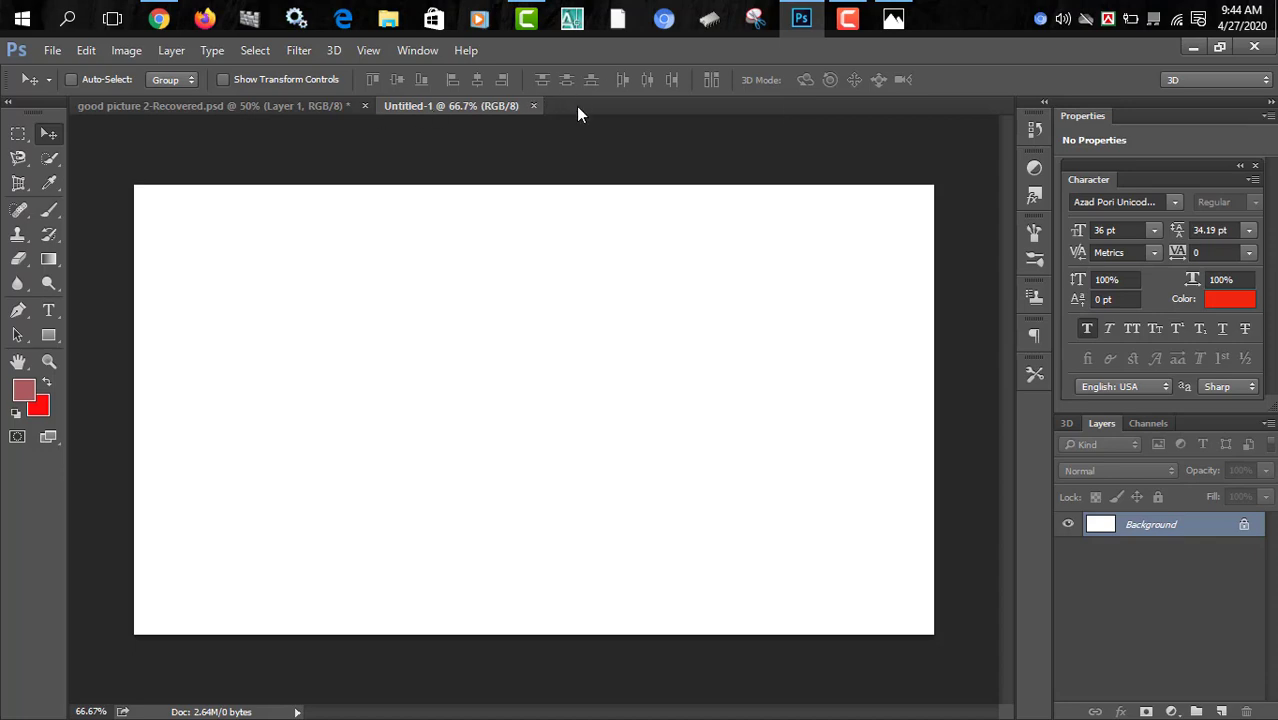
drag(577, 111, 559, 129)
key(ctrl+o)
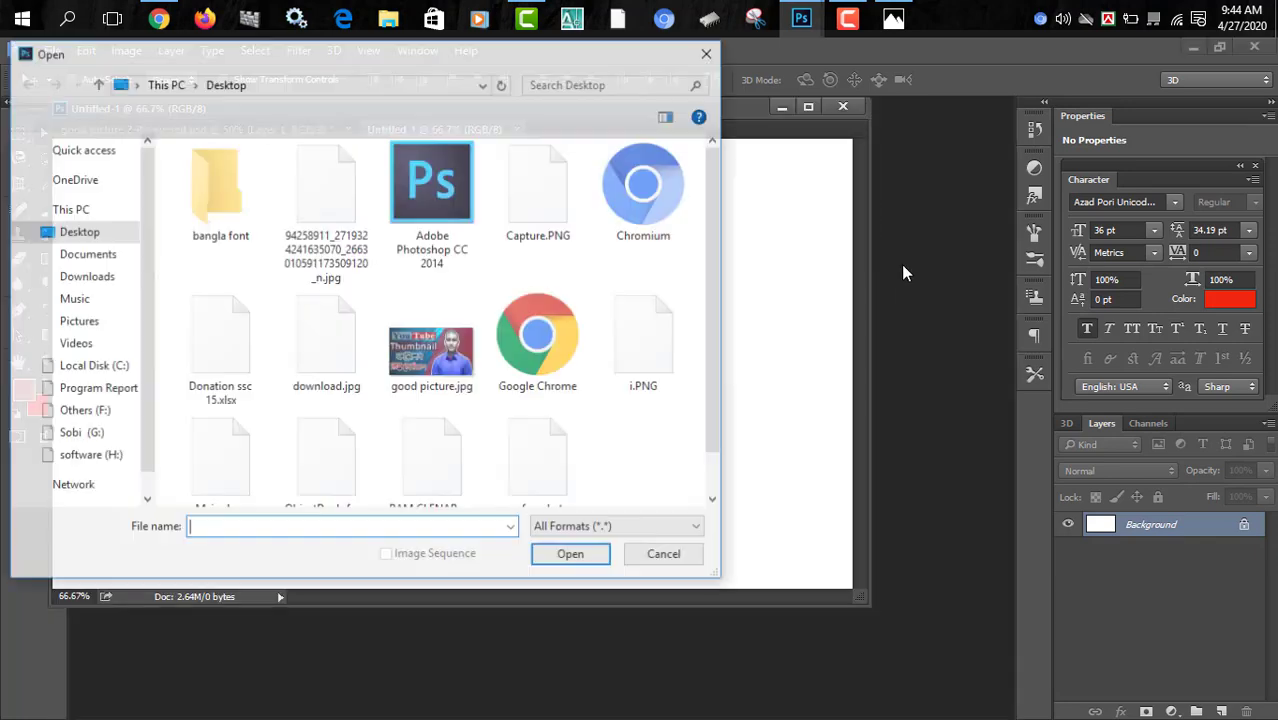
scroll(370, 317, down, 1)
double_click(354, 322)
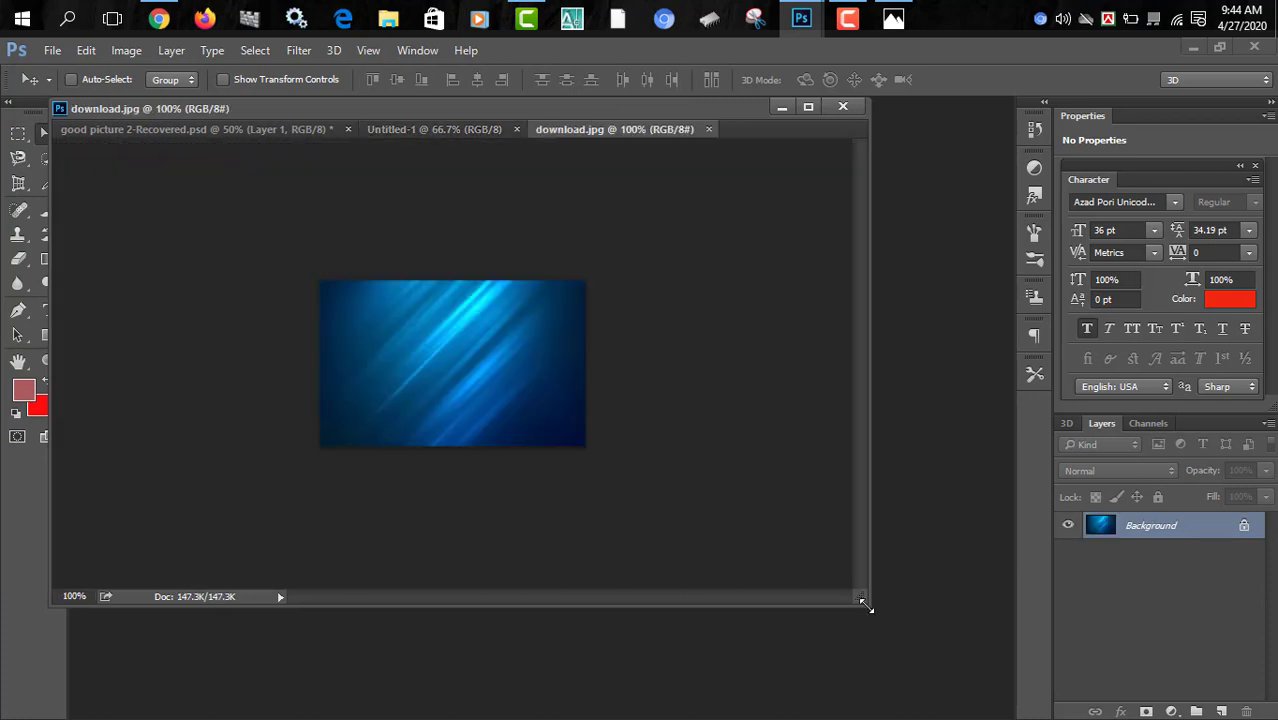
drag(862, 603, 970, 700)
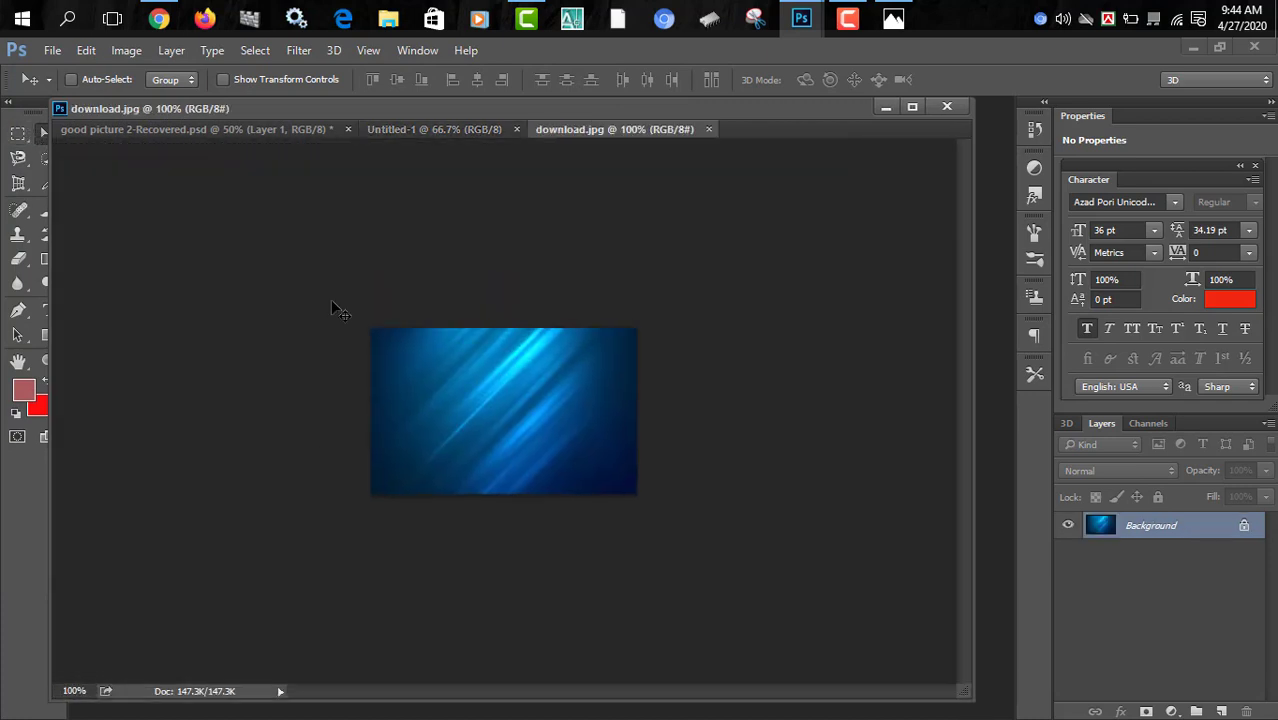
Copy the blue streaked image into the Untitled-1 document and stretch it to about 490% by 427% across the canvas.
drag(499, 385, 433, 276)
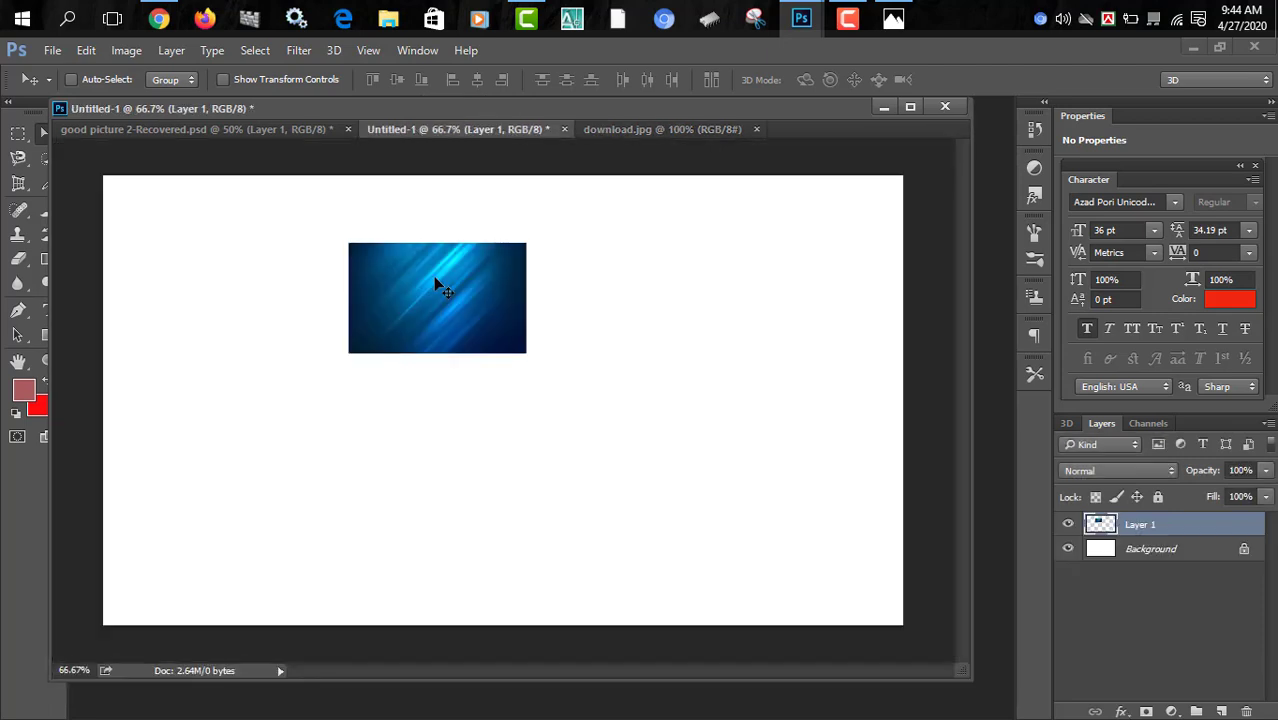
key(ctrl+t)
drag(526, 352, 903, 625)
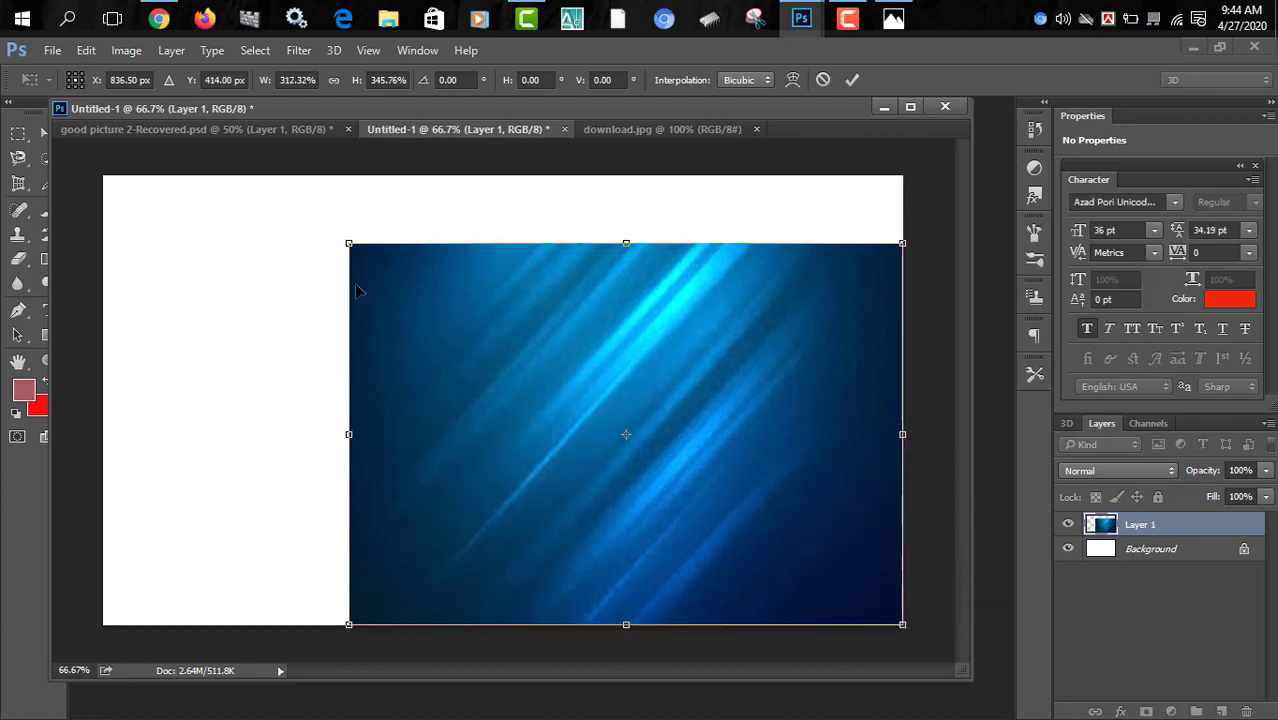
drag(341, 250, 41, 155)
Extend the blue background beyond all canvas edges to about 632% by 627% and apply the transformation.
key(ctrl+minus)
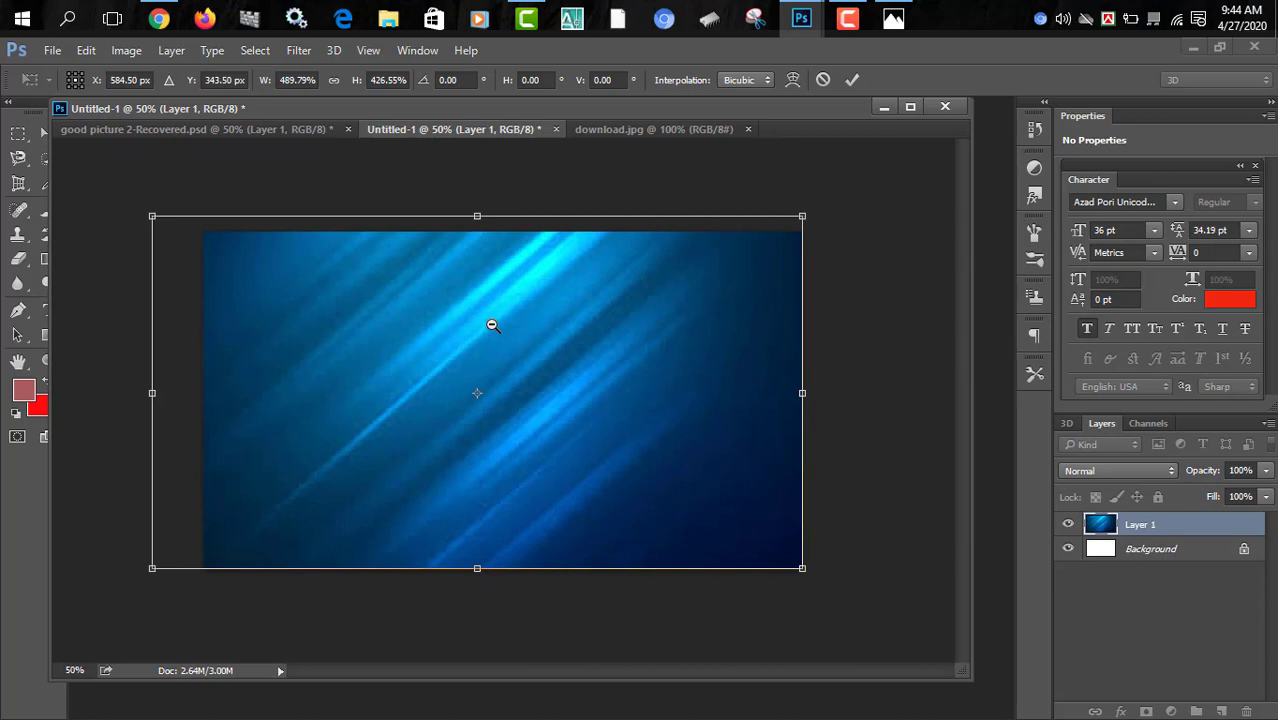
key(ctrl+minus)
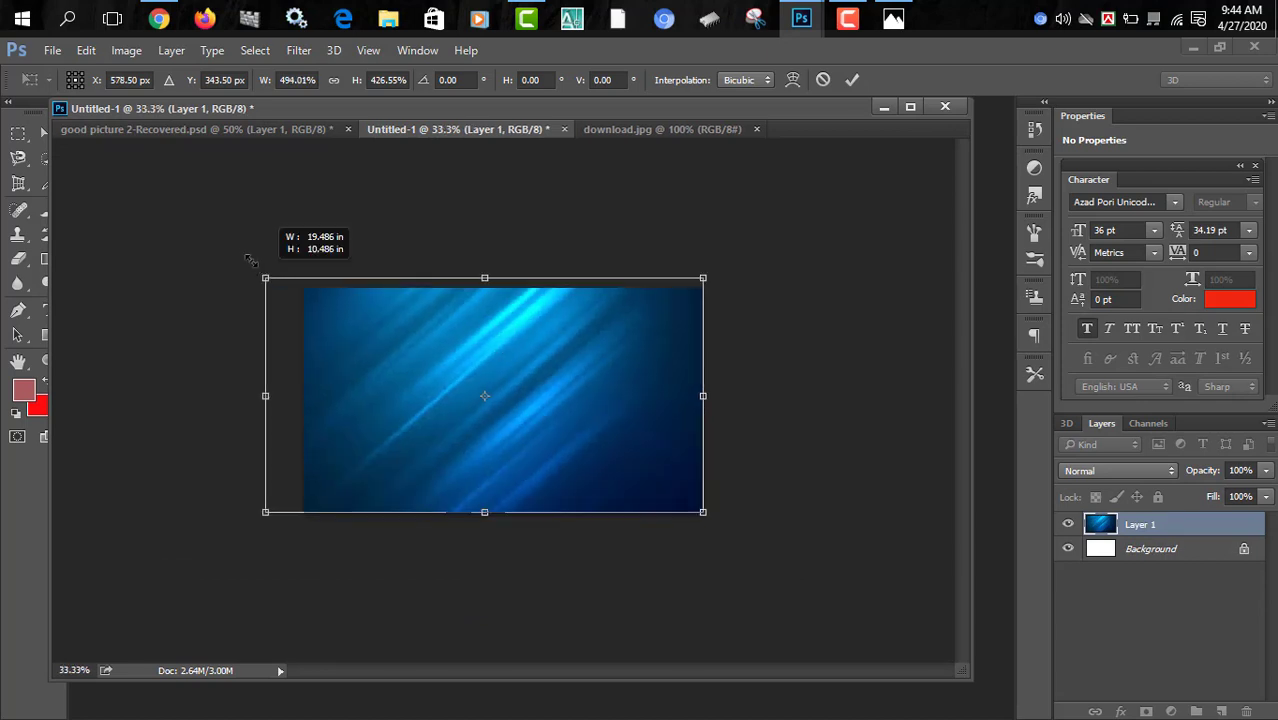
drag(254, 264, 218, 229)
drag(704, 244, 731, 232)
drag(731, 513, 793, 576)
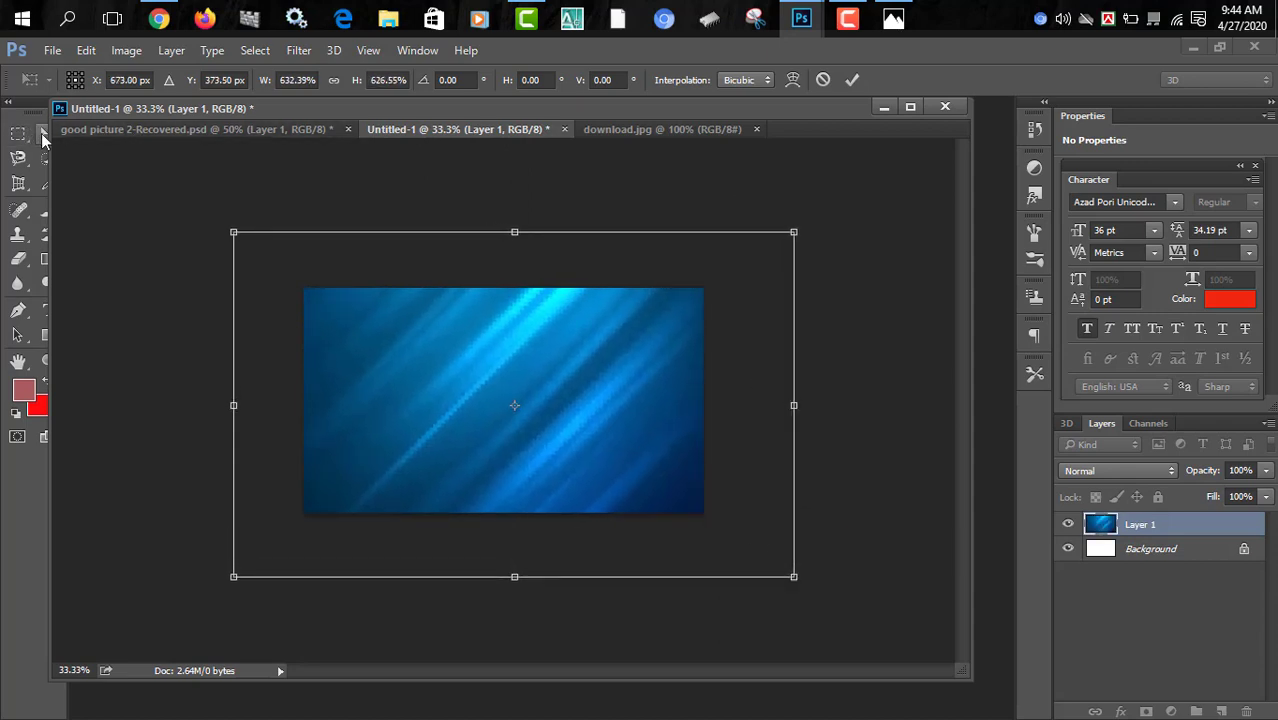
click(43, 138)
click(571, 316)
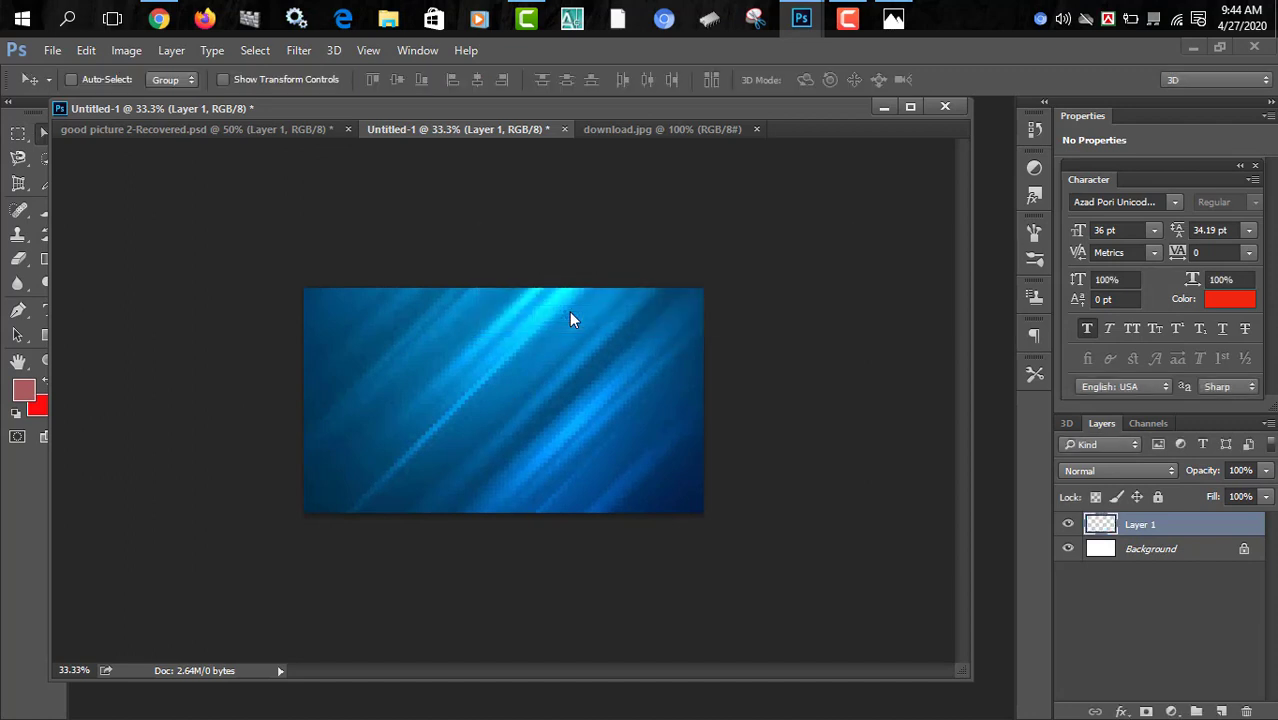
key(alt)
key(ctrl+plus)
key(ctrl+plus)
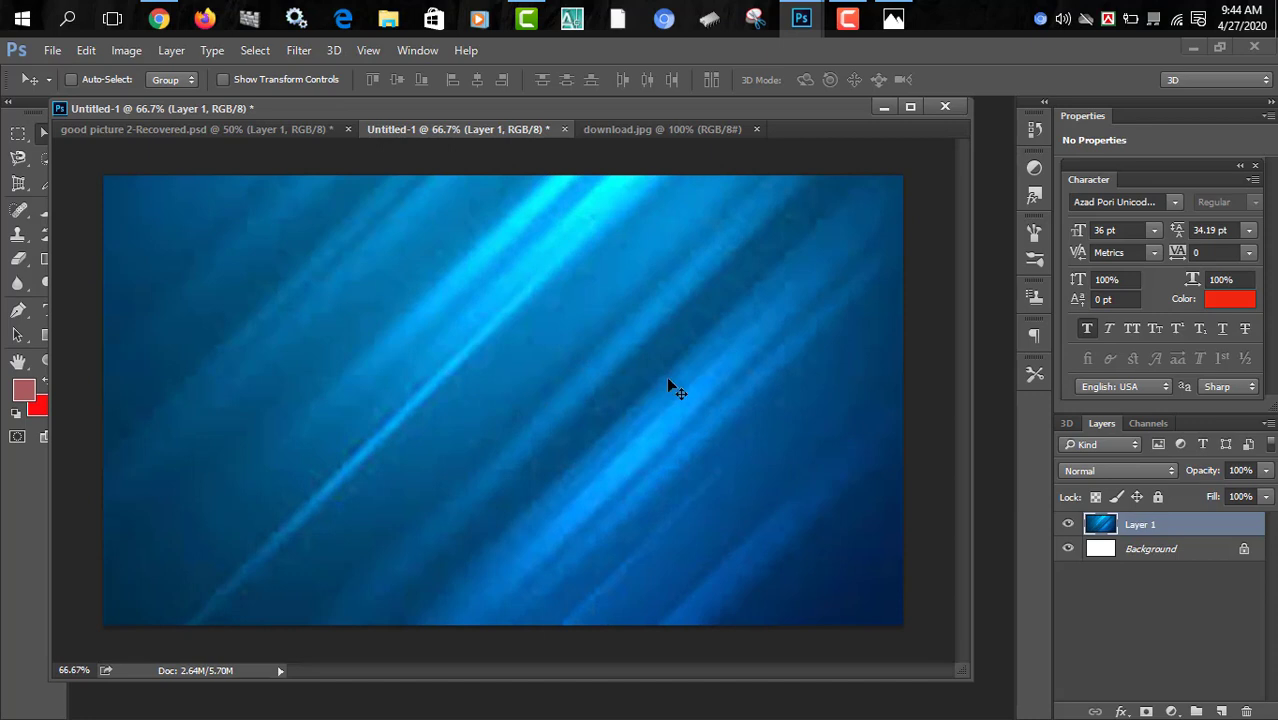
Copy the cut-out photo of the man from good picture 2-Recovered.psd into the Untitled-1 document.
click(176, 135)
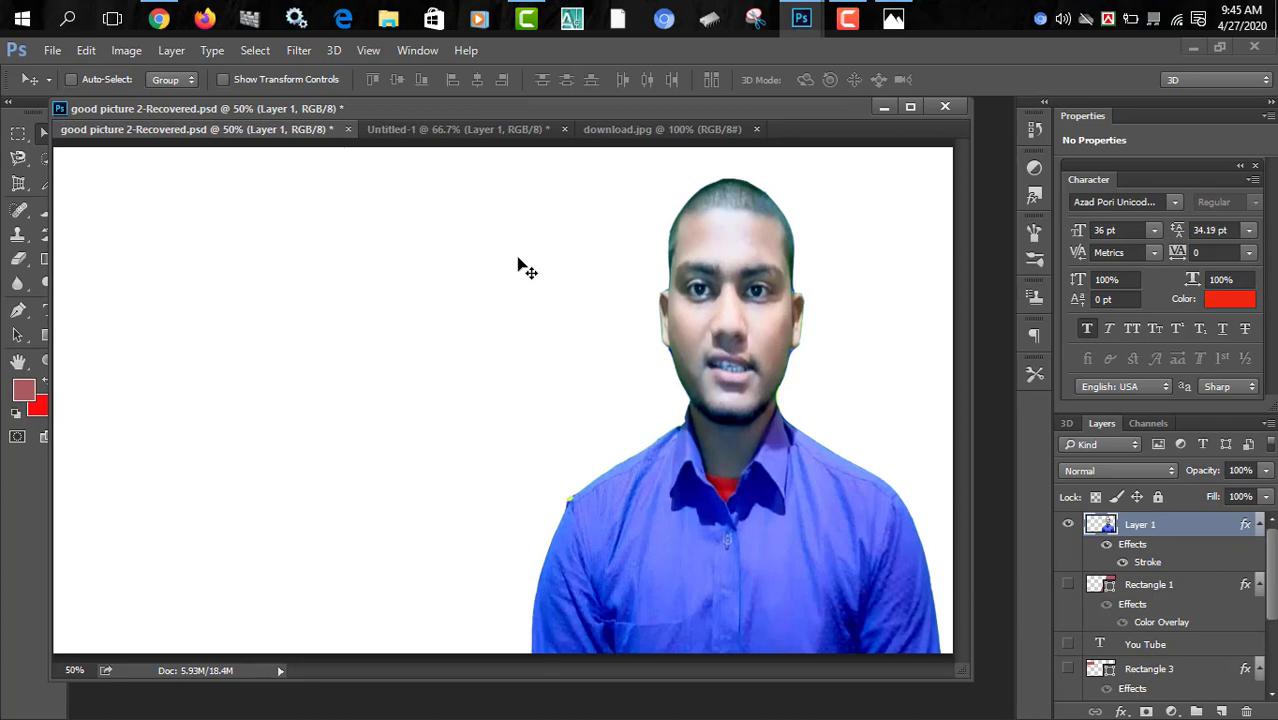
drag(800, 385, 581, 416)
key(ctrl+t)
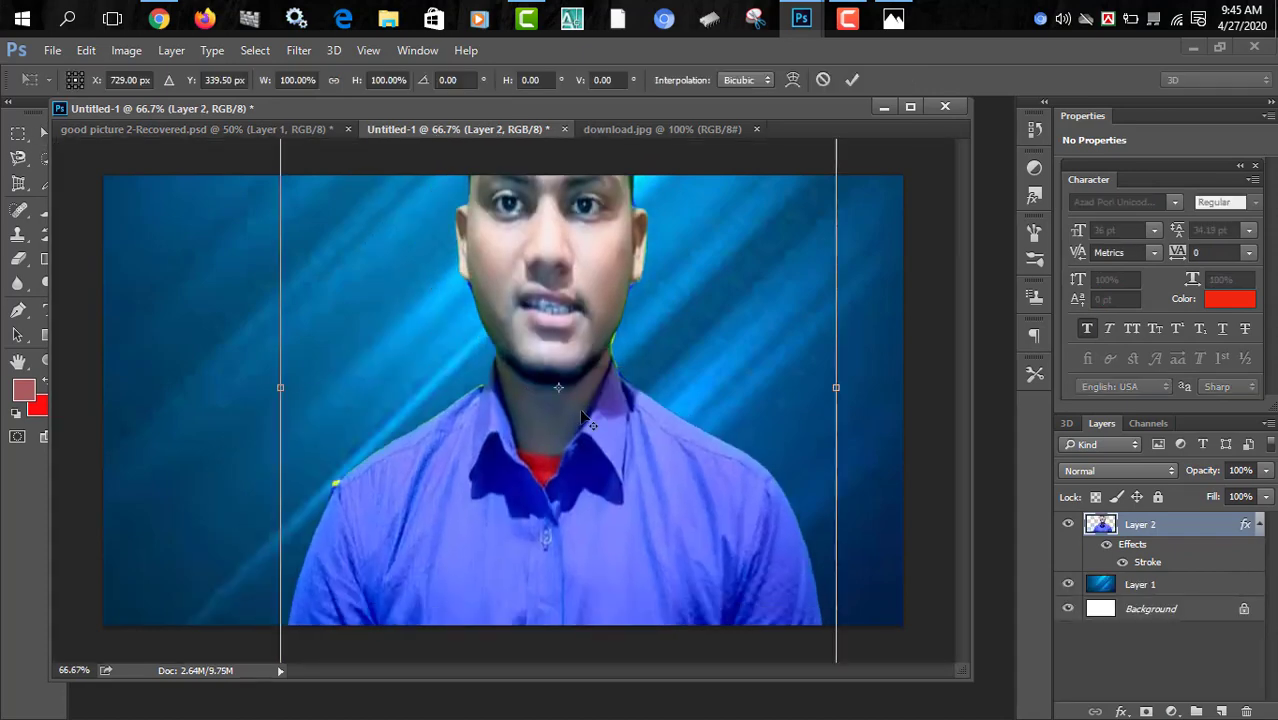
alt+click(582, 412)
drag(348, 128, 519, 232)
drag(636, 636, 636, 567)
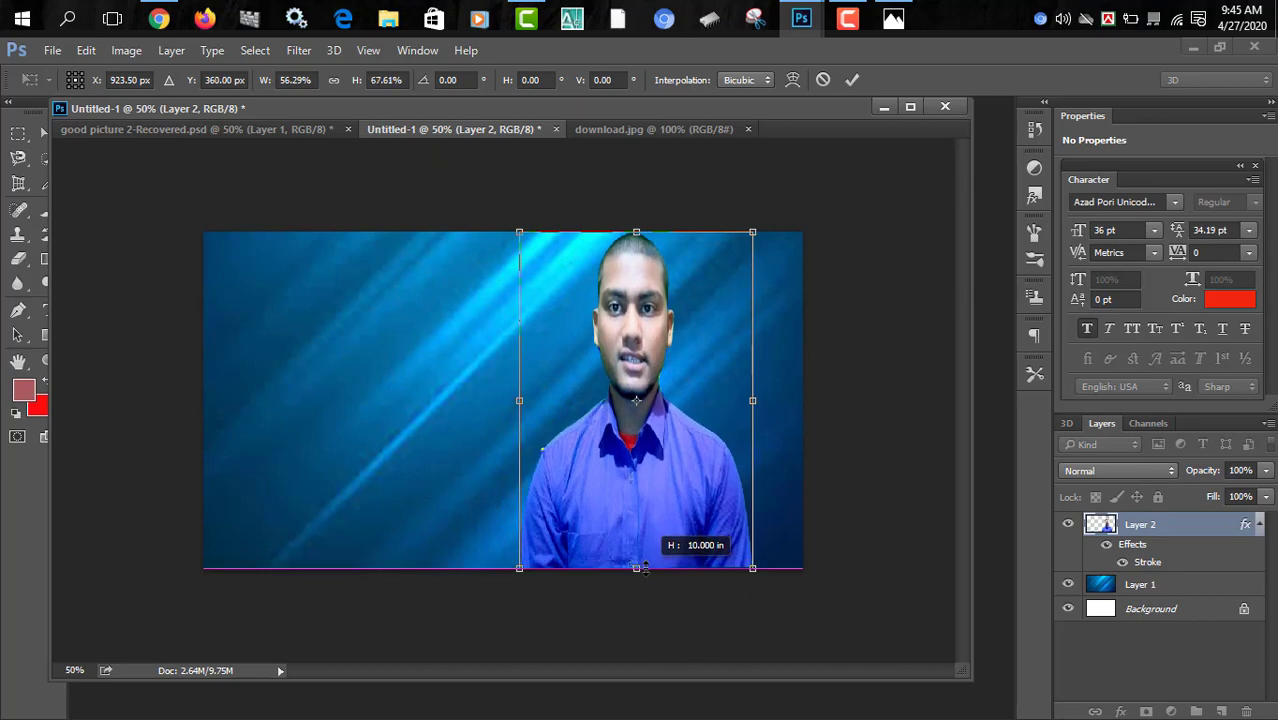
drag(667, 481, 714, 474)
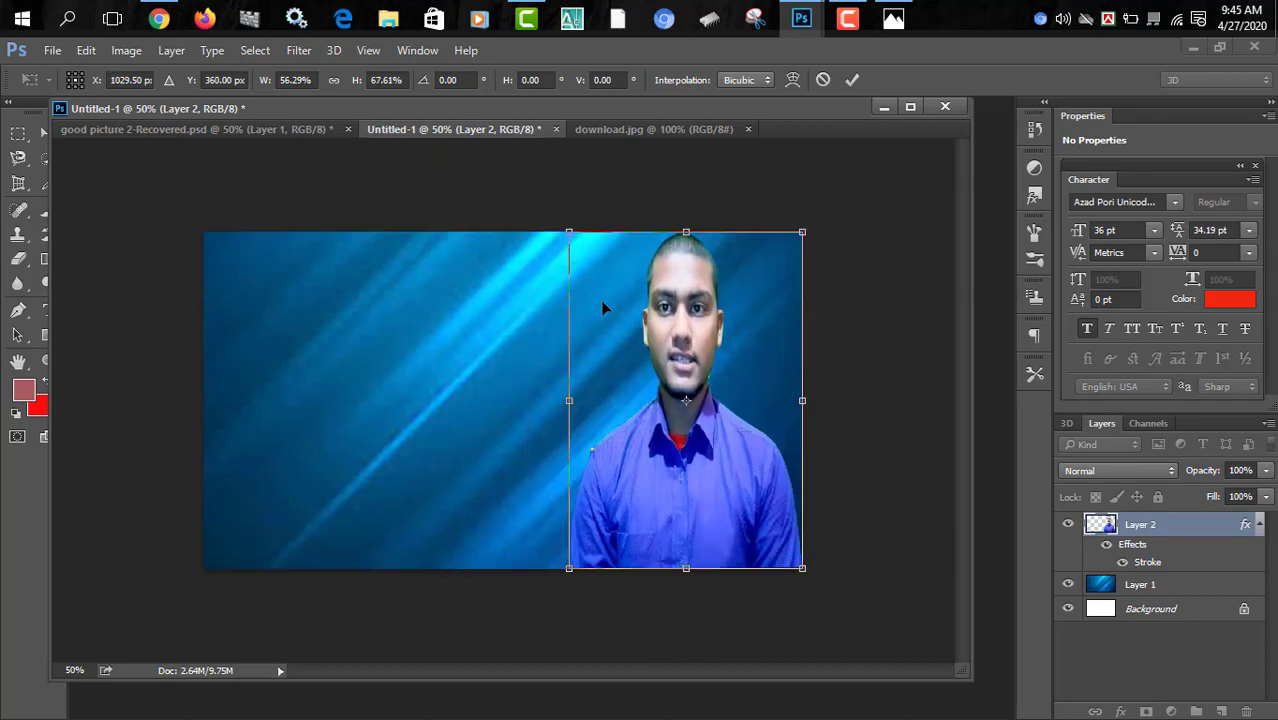
drag(569, 401, 495, 401)
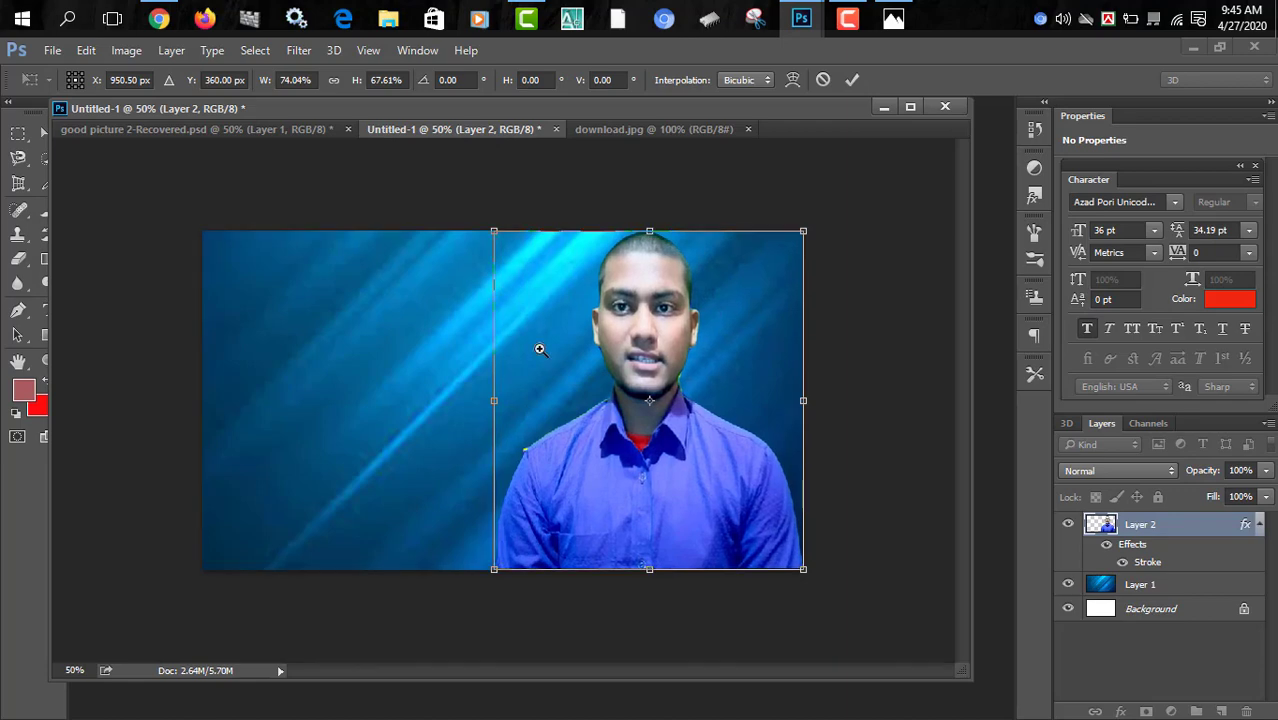
key(ctrl+plus)
drag(491, 176, 606, 224)
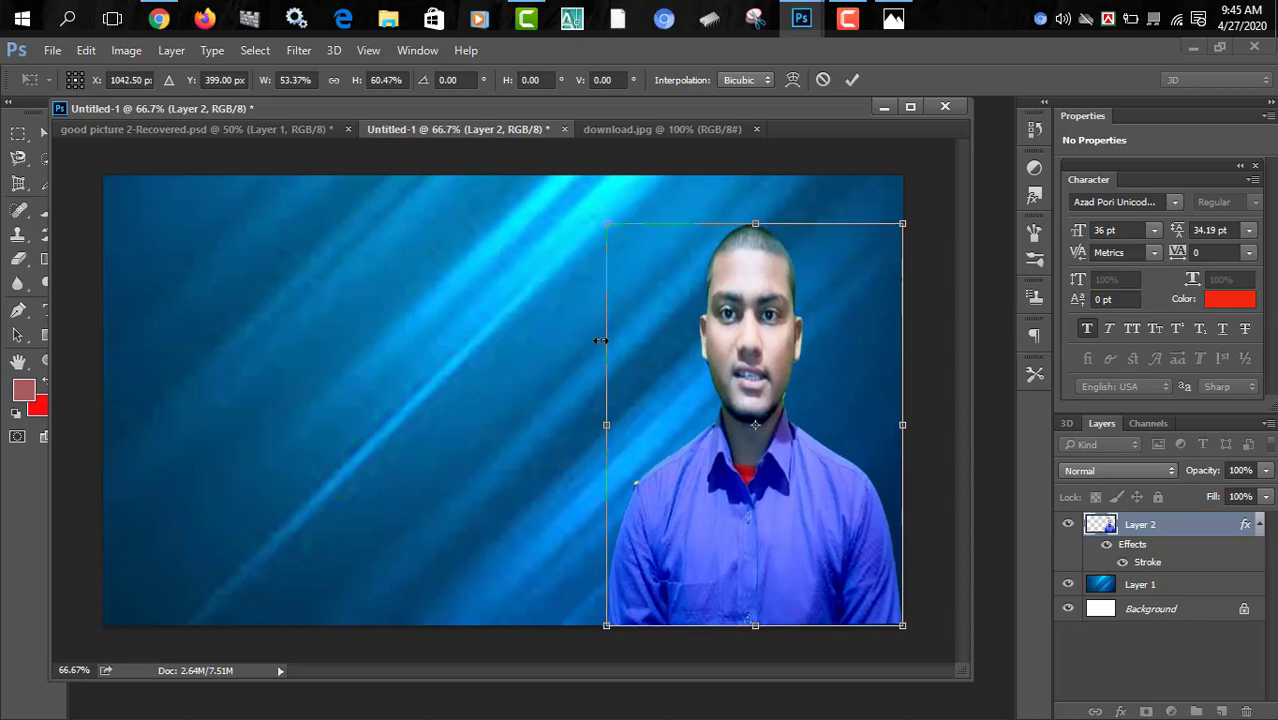
drag(607, 426, 583, 425)
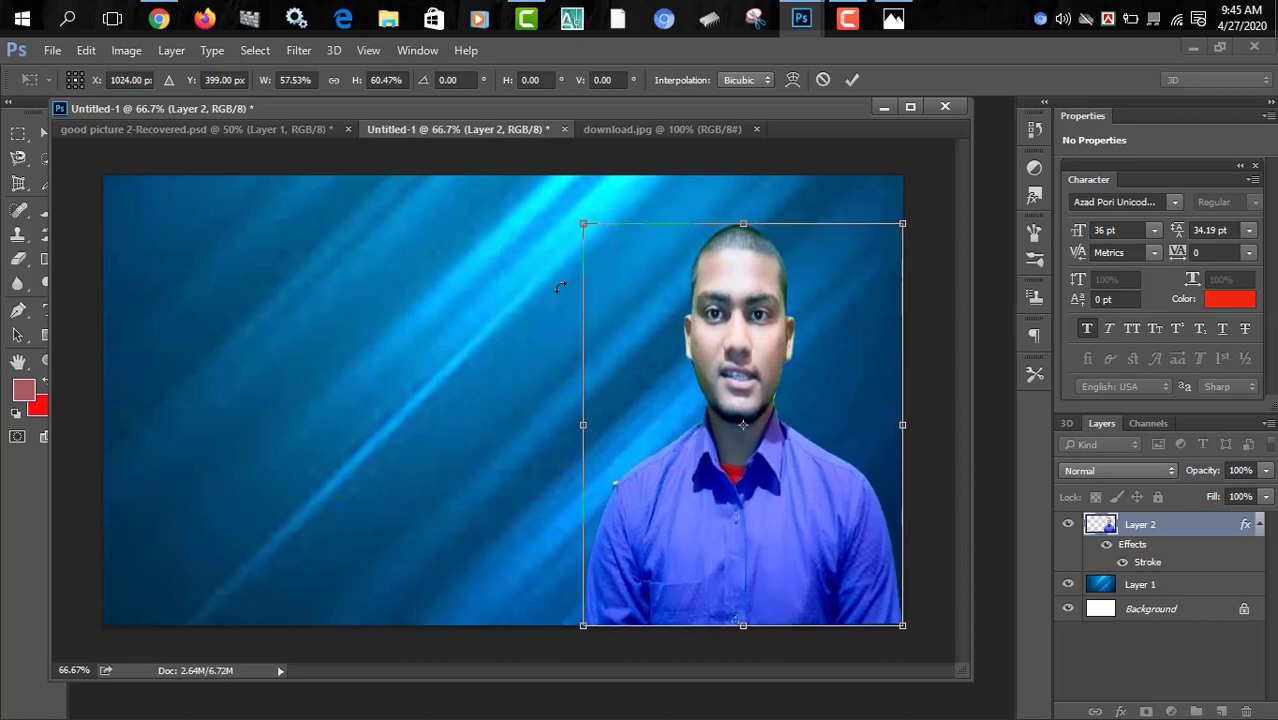
click(631, 125)
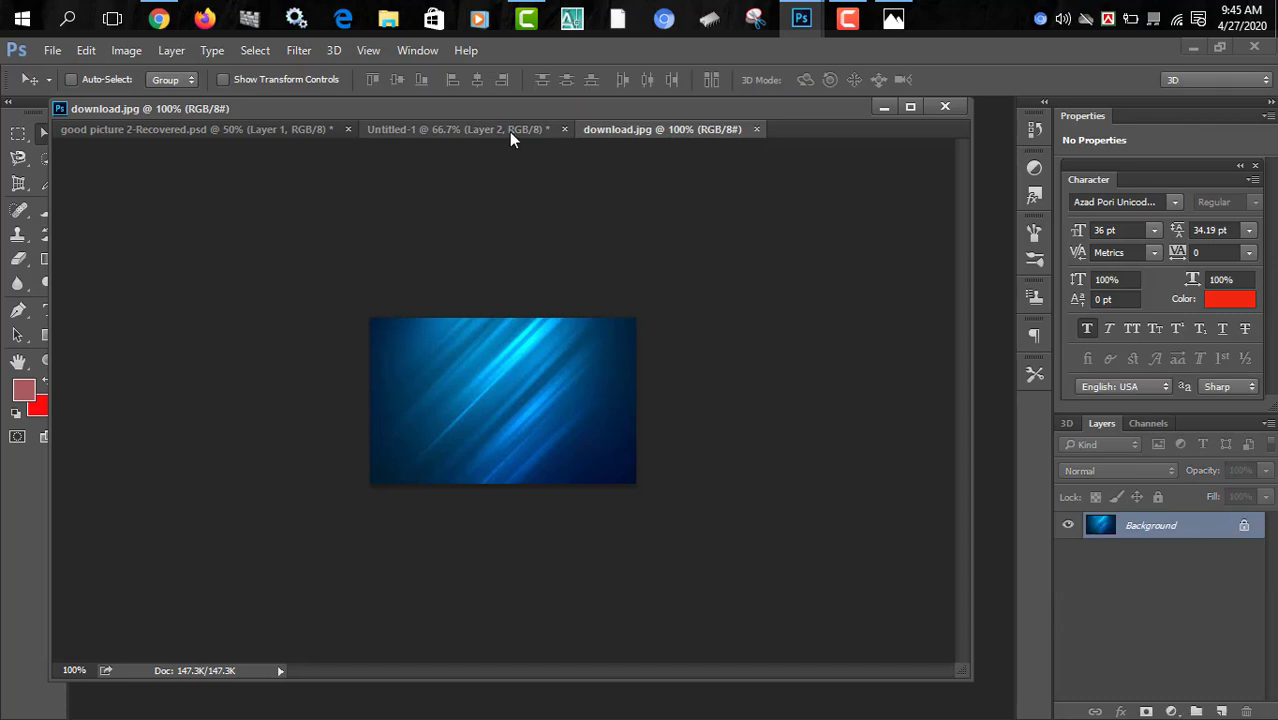
click(502, 131)
Scale the man's photo to about 72% by 64%, align it with the canvas's lower-right corner and apply the transformation.
key(ctrl+minus)
key(ctrl+minus)
mouse_move(548, 380)
mouse_down()
mouse_move(536, 386)
mouse_move(558, 392)
mouse_up()
key(ctrl+t)
drag(400, 251, 614, 403)
drag(570, 366, 501, 296)
click(42, 135)
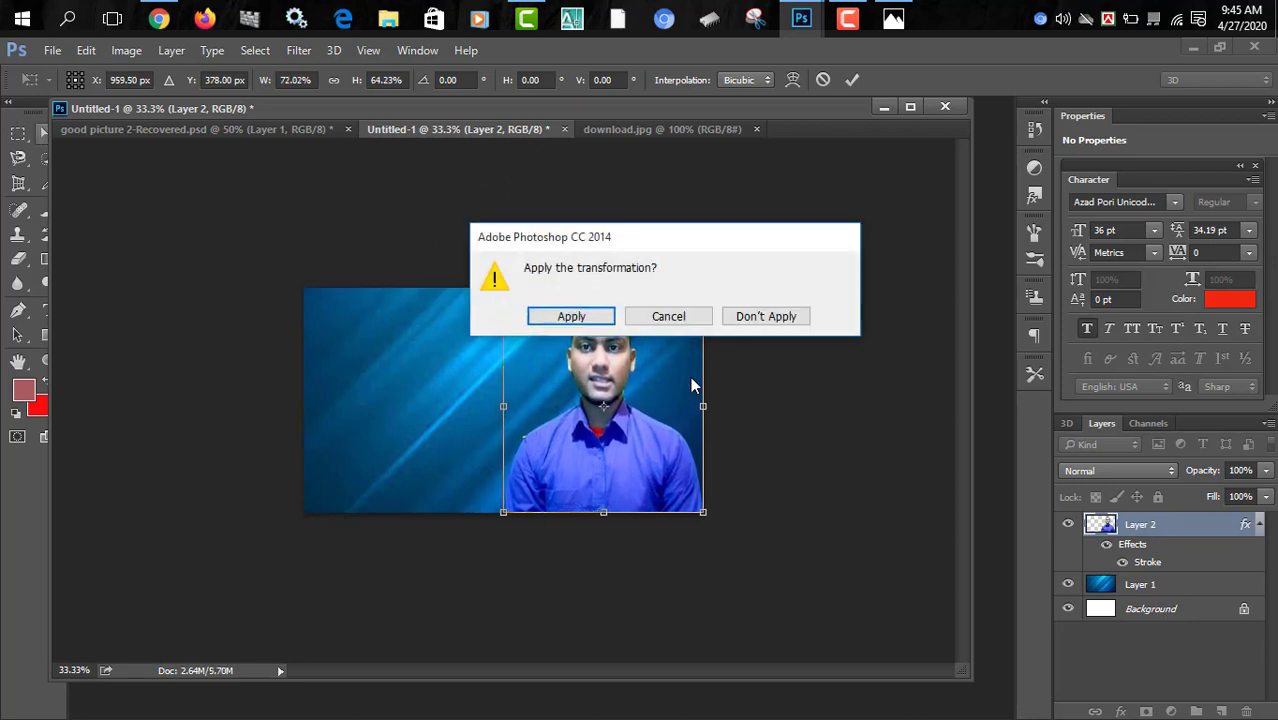
click(570, 316)
key(ctrl+plus)
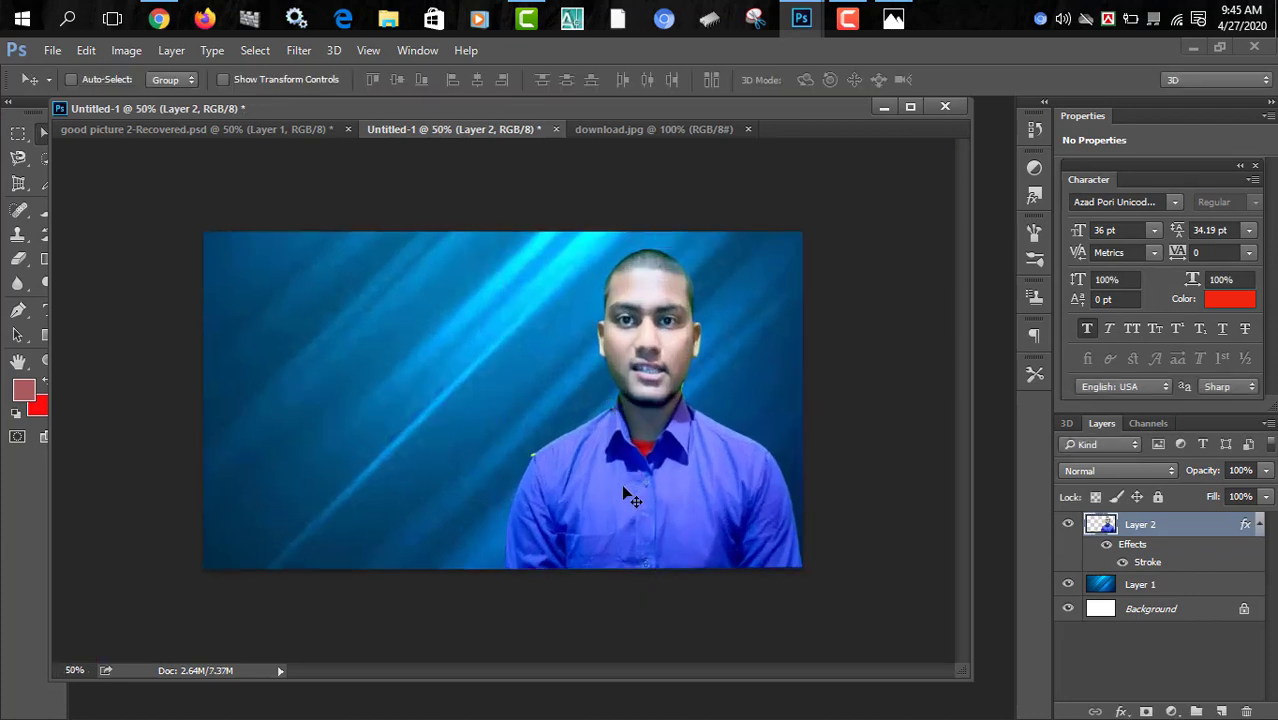
key(ctrl+plus)
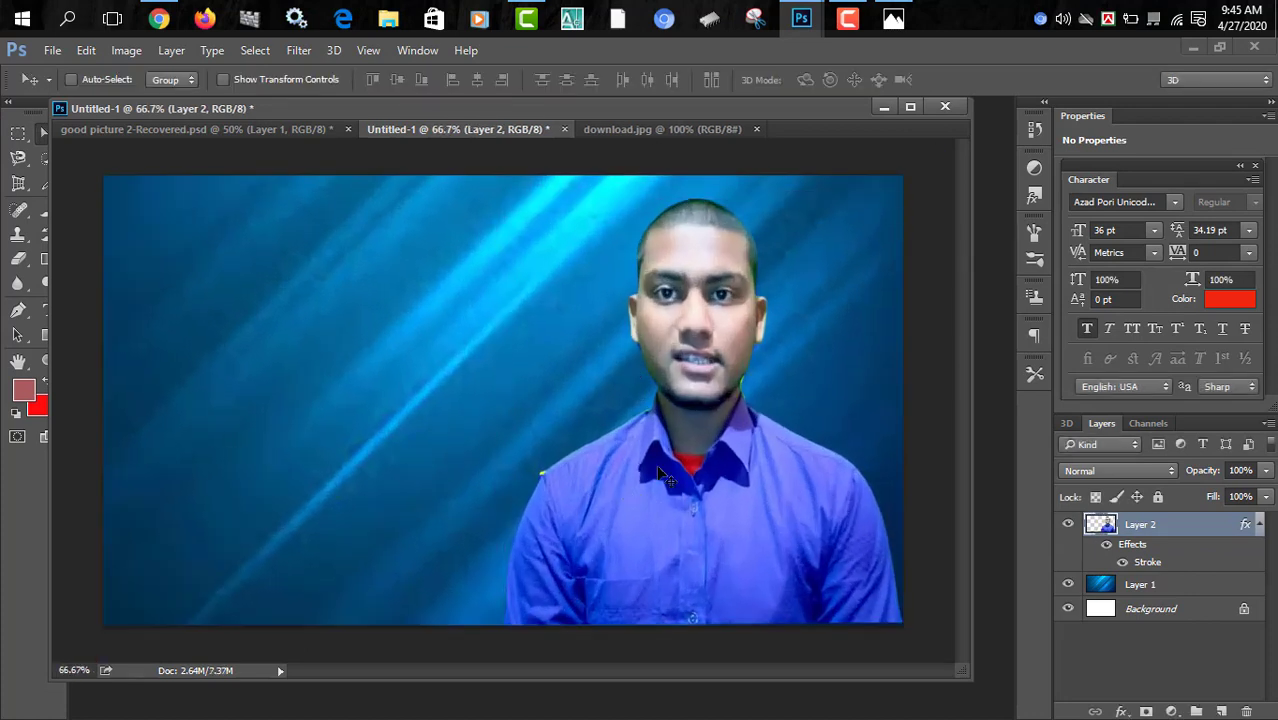
drag(662, 514, 667, 512)
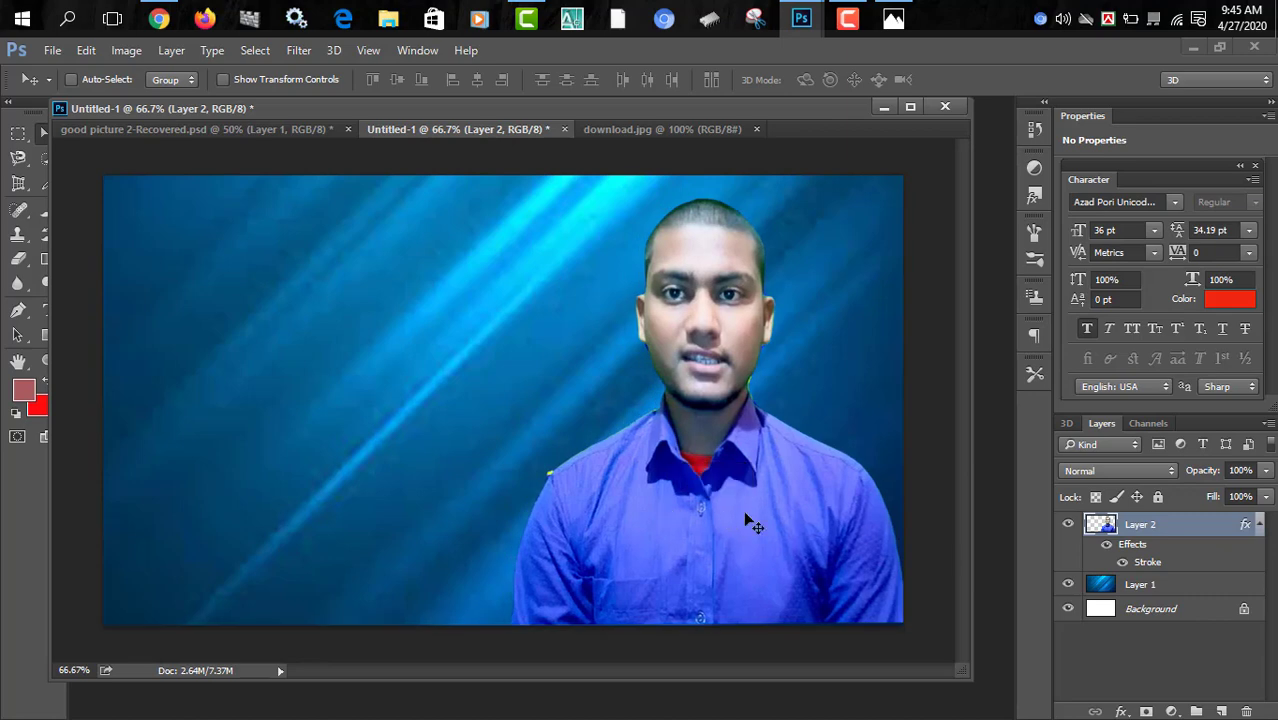
Raise the stroke on the man's photo layer to a size of 250 px and an opacity of 100%.
double_click(1194, 534)
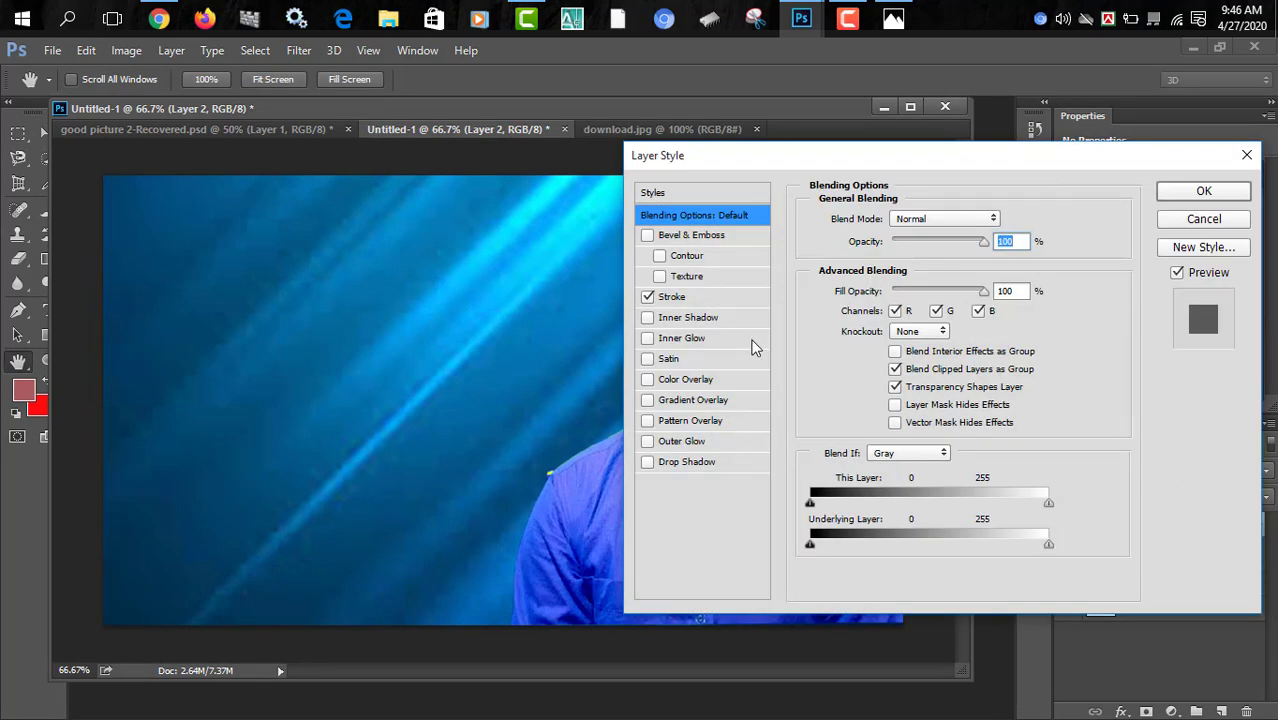
click(688, 297)
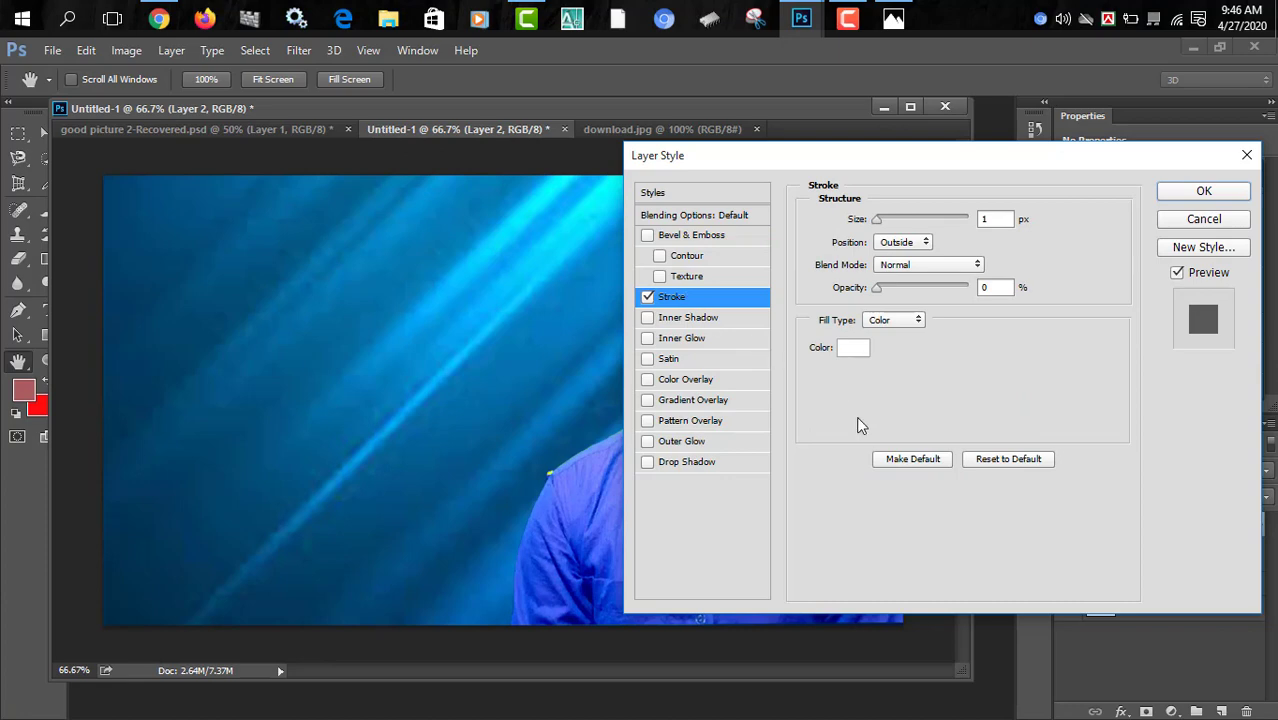
drag(875, 177, 205, 177)
mouse_move(204, 229)
mouse_down()
mouse_move(274, 228)
mouse_move(308, 250)
mouse_up()
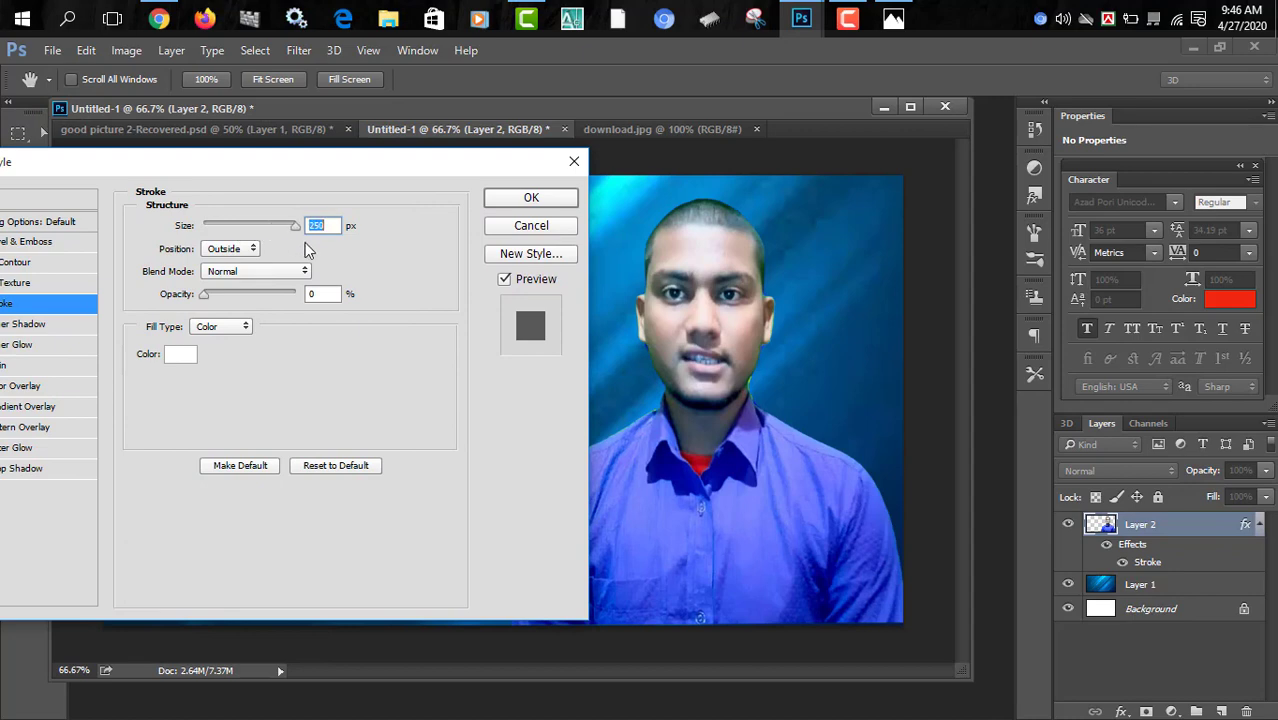
drag(204, 298, 300, 298)
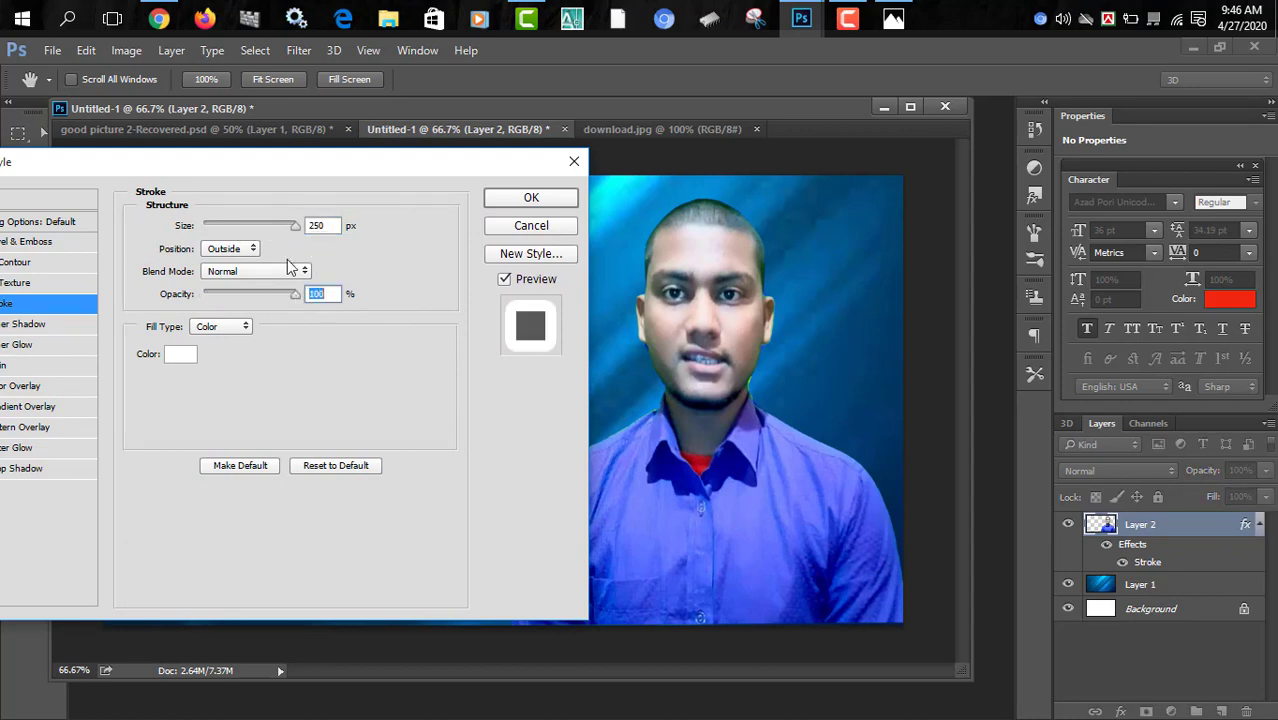
Reduce the stroke size around the man to 9 px and apply the layer style.
drag(242, 155, 371, 342)
drag(387, 416, 377, 414)
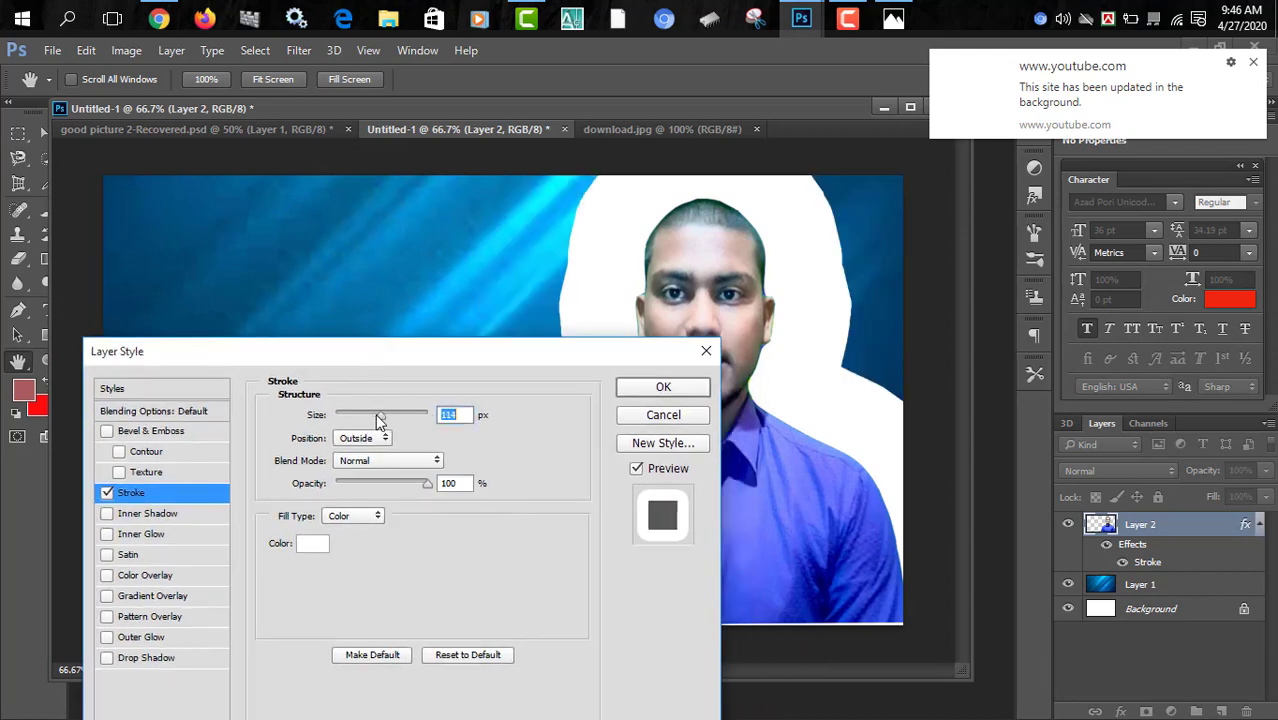
drag(463, 413, 442, 416)
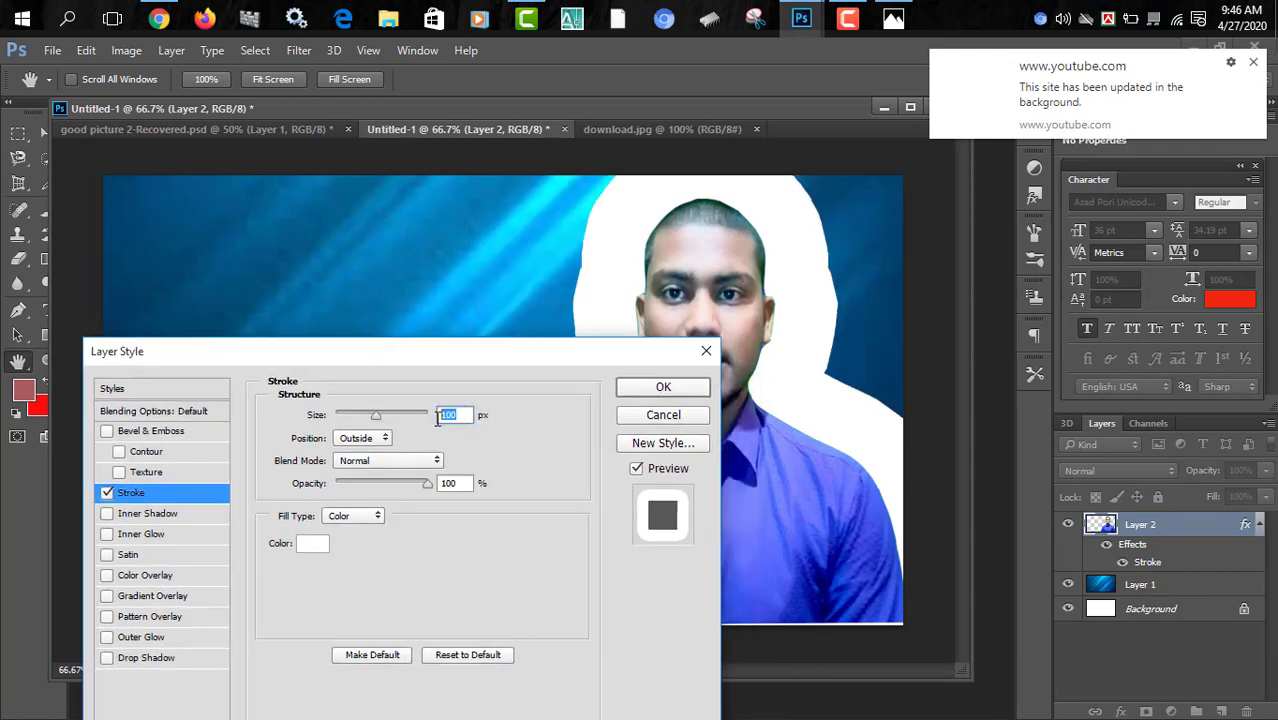
text(18)
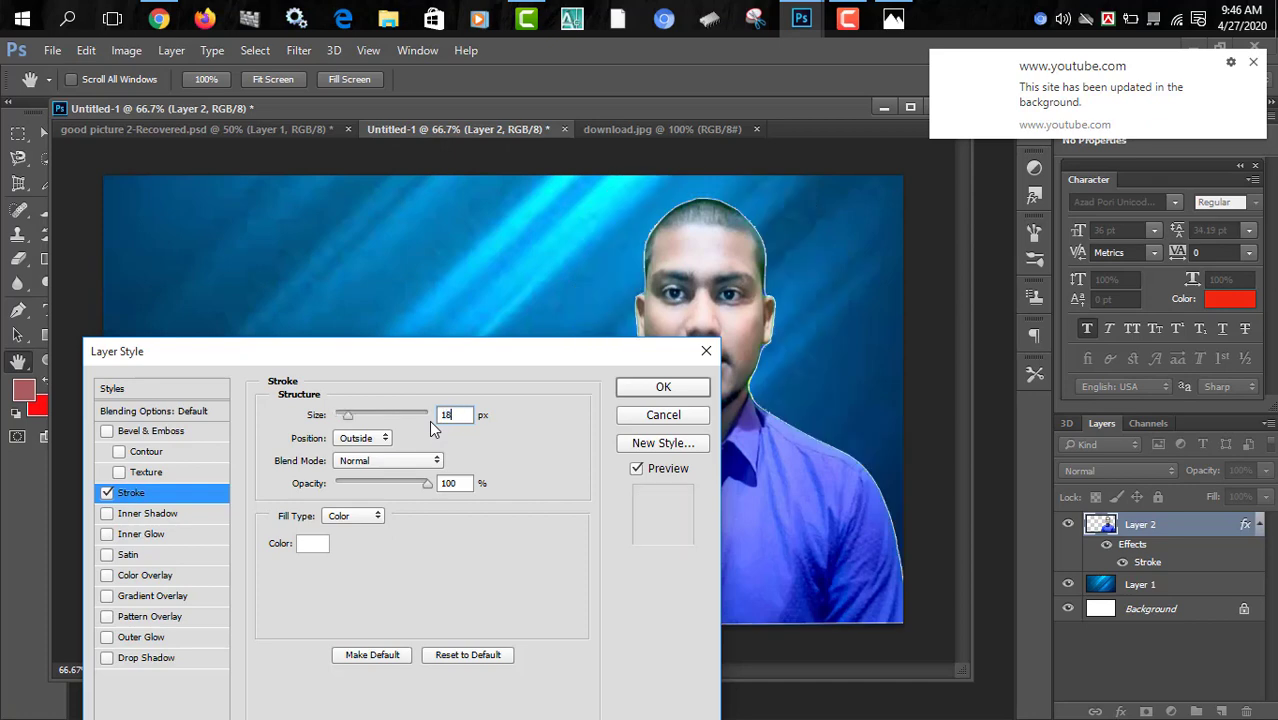
click(350, 420)
drag(350, 421, 342, 420)
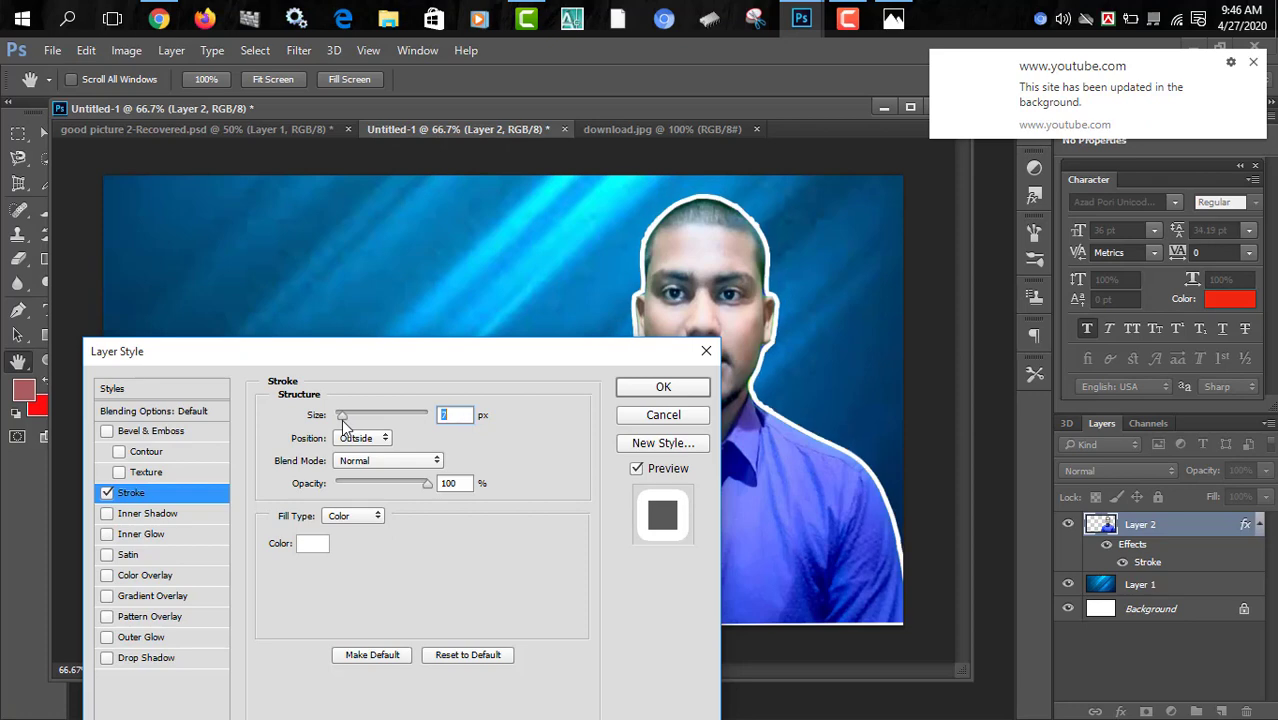
text(8)
key(Return)
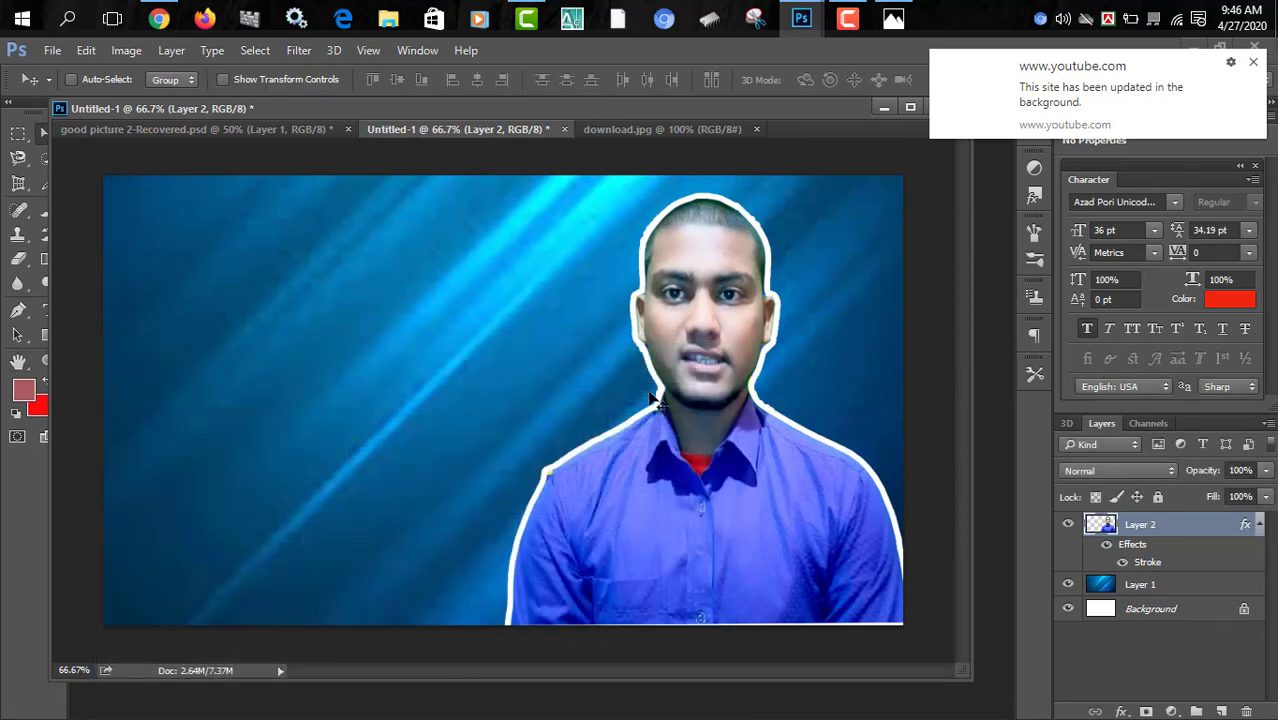
Set the stroke colour of the man's outline to pure white (ffffff) and apply the layer style.
double_click(1196, 533)
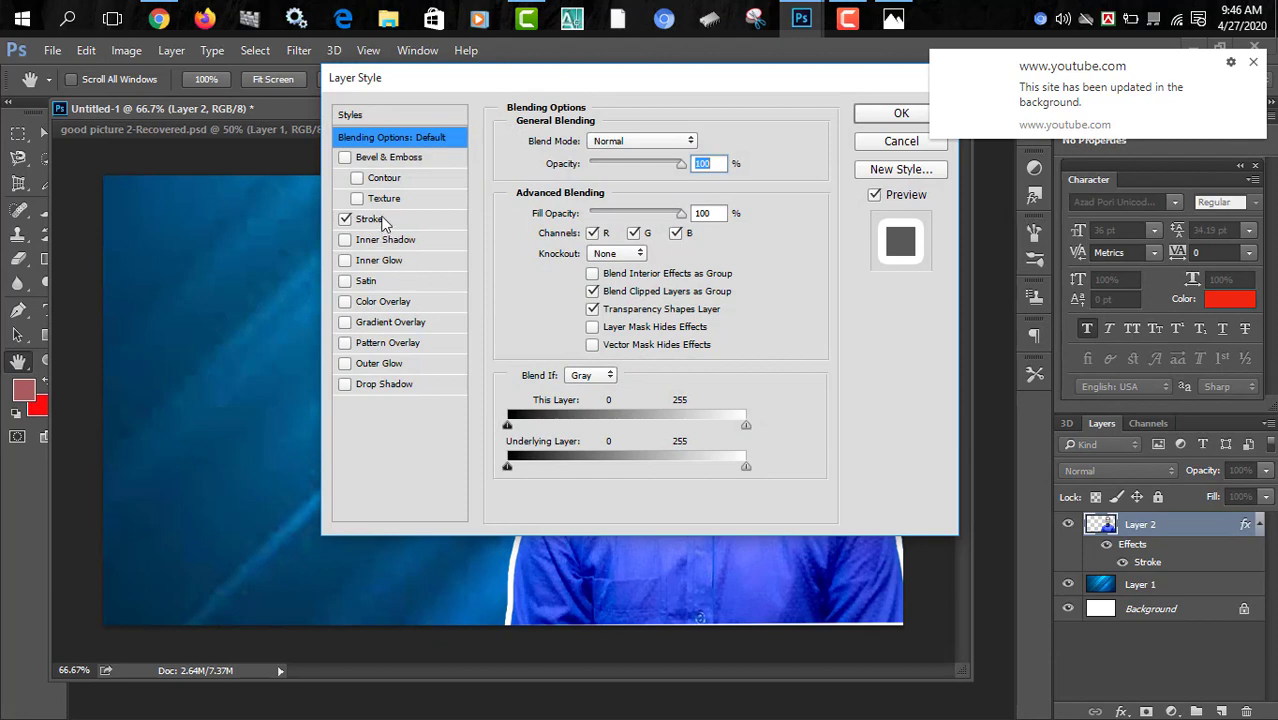
click(372, 219)
drag(616, 86, 273, 127)
click(207, 311)
mouse_move(815, 381)
mouse_down()
mouse_move(833, 411)
mouse_move(885, 378)
mouse_move(864, 446)
mouse_up()
drag(716, 345, 703, 327)
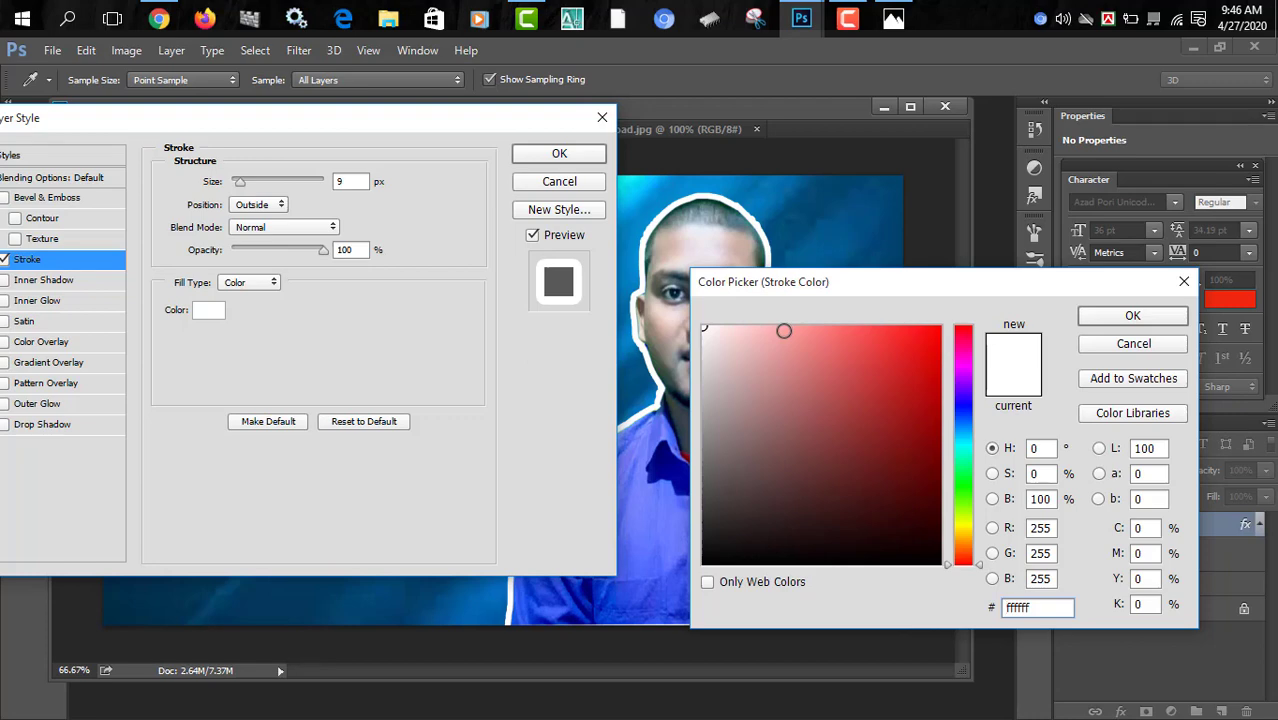
click(1112, 320)
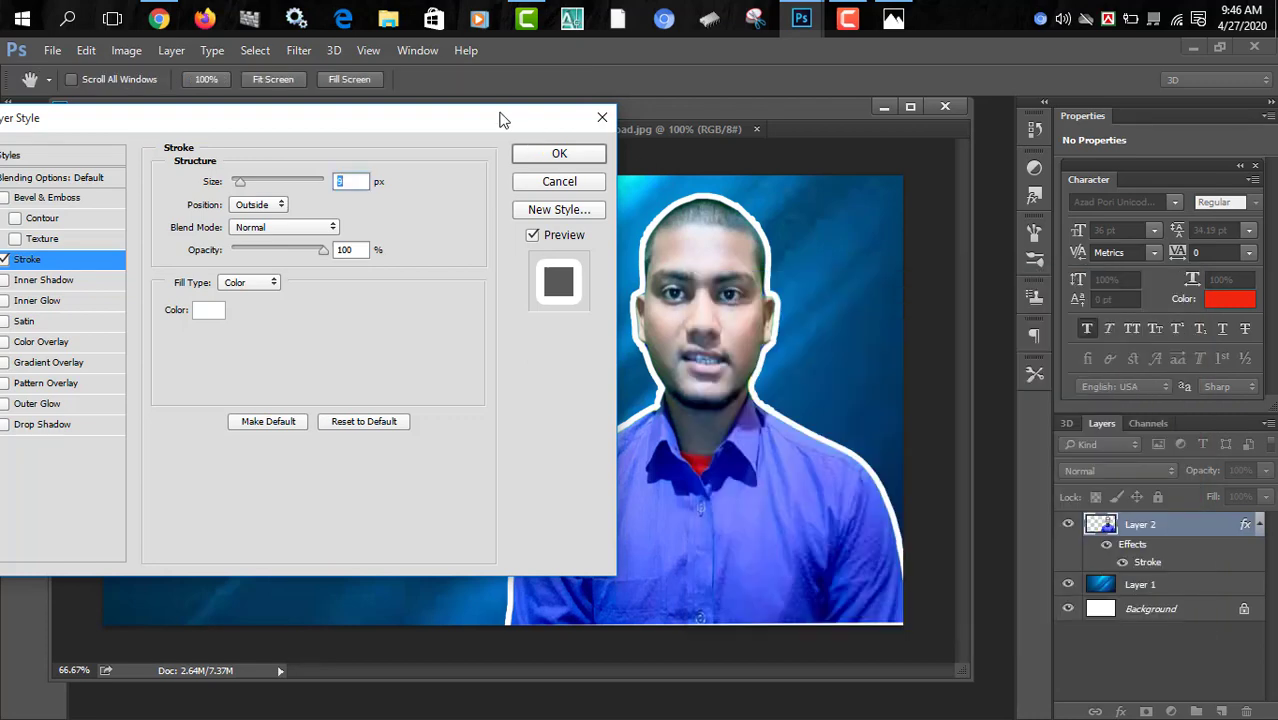
click(555, 158)
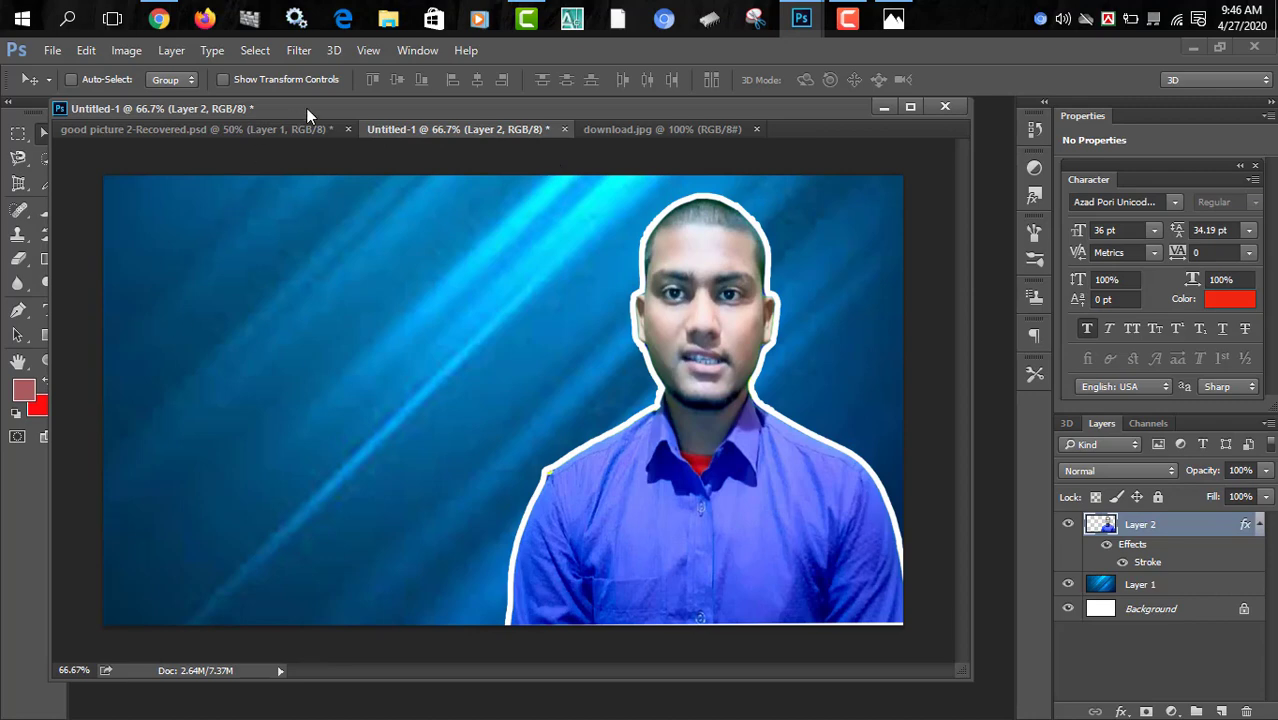
Draw a filled rectangle of about 725 by 743 px covering the right-hand part of the canvas behind the man's position.
drag(300, 109, 346, 111)
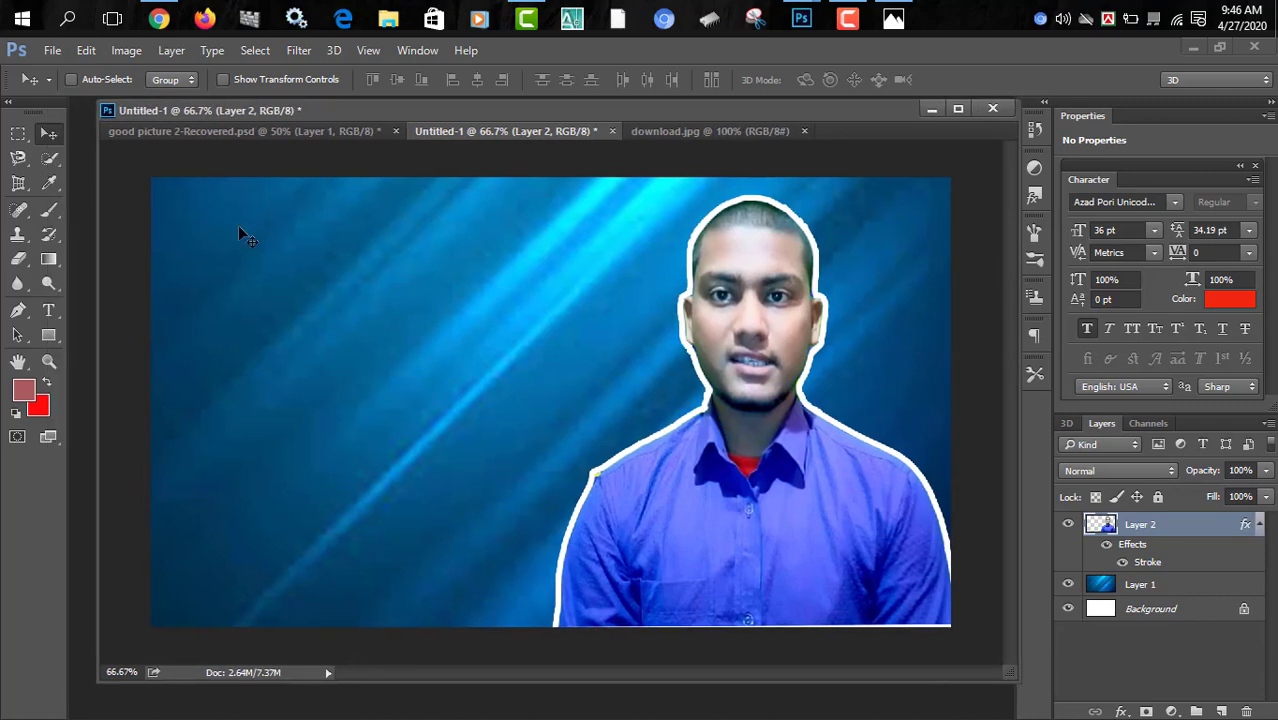
click(57, 336)
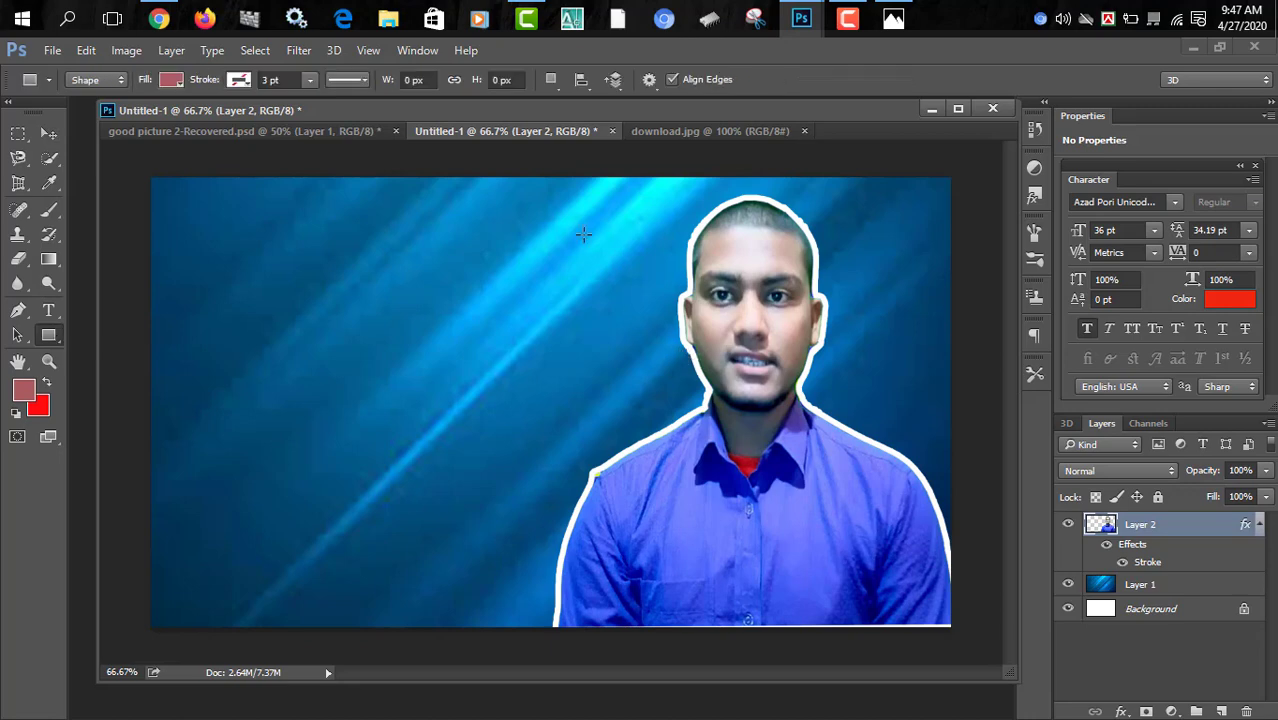
drag(518, 566, 980, 634)
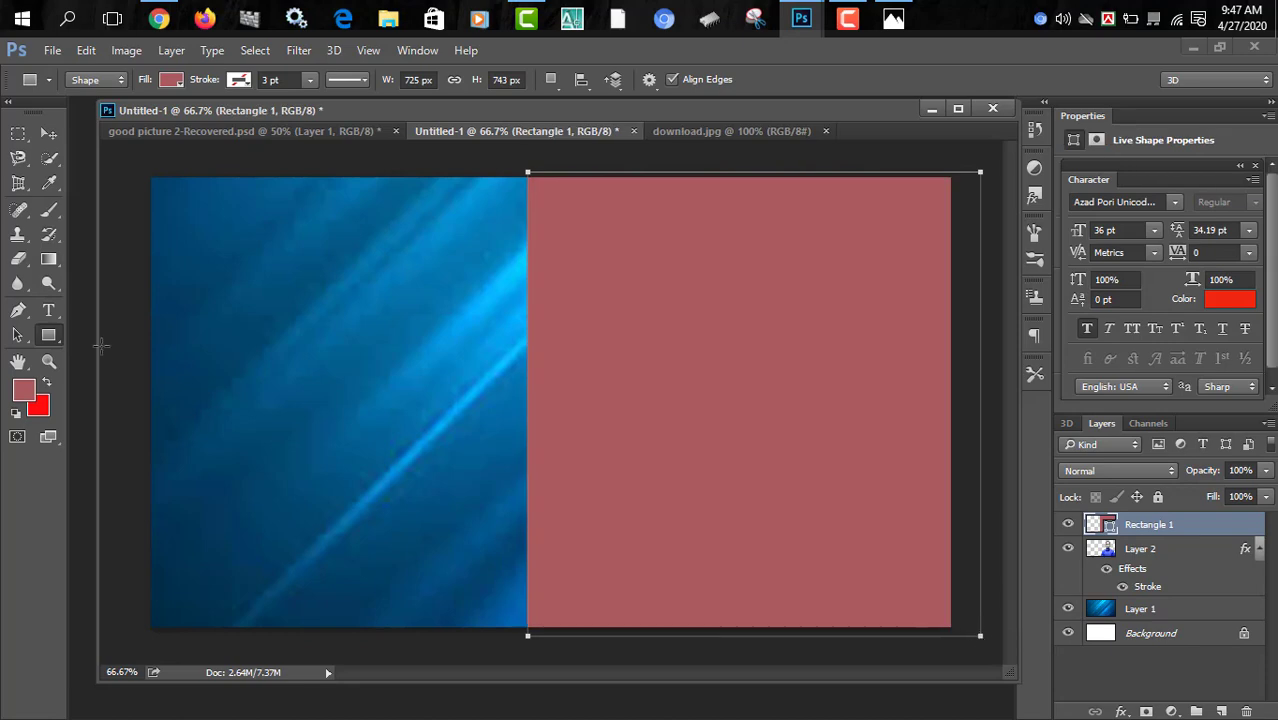
Place the Rectangle 1 layer beneath the man's layer and shift the man's photo slightly downward.
click(49, 134)
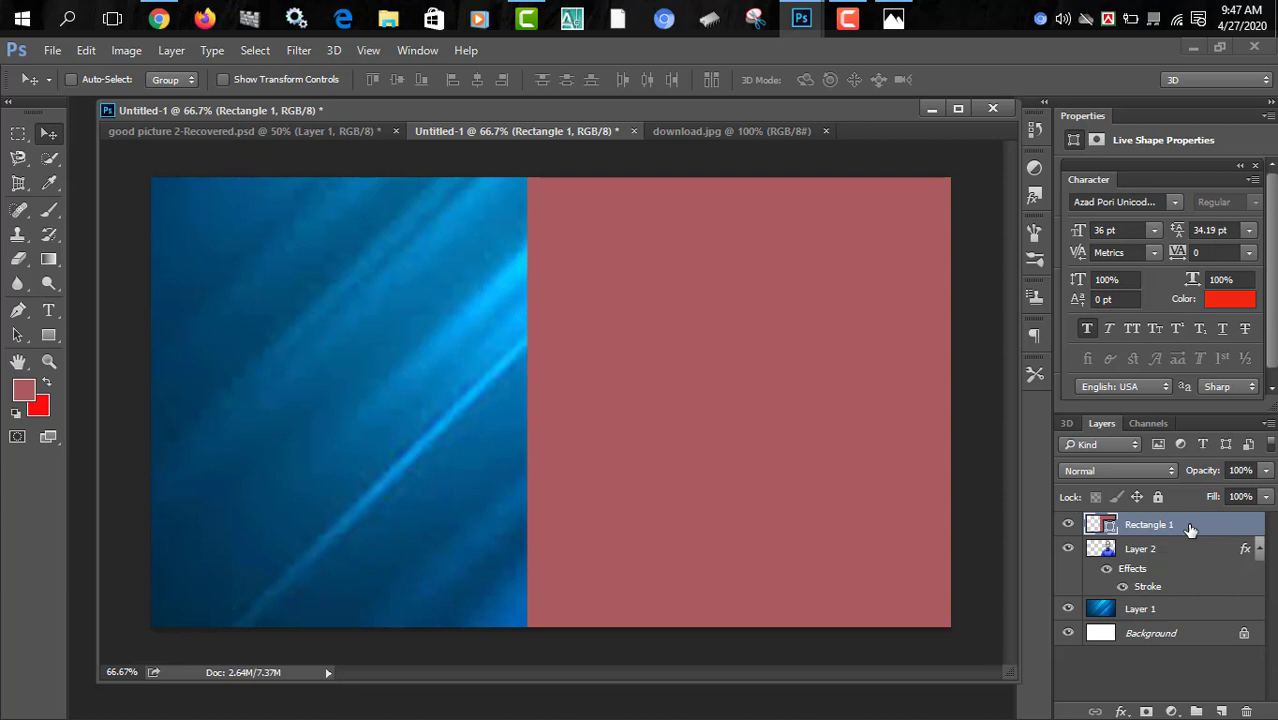
drag(1180, 527, 1196, 591)
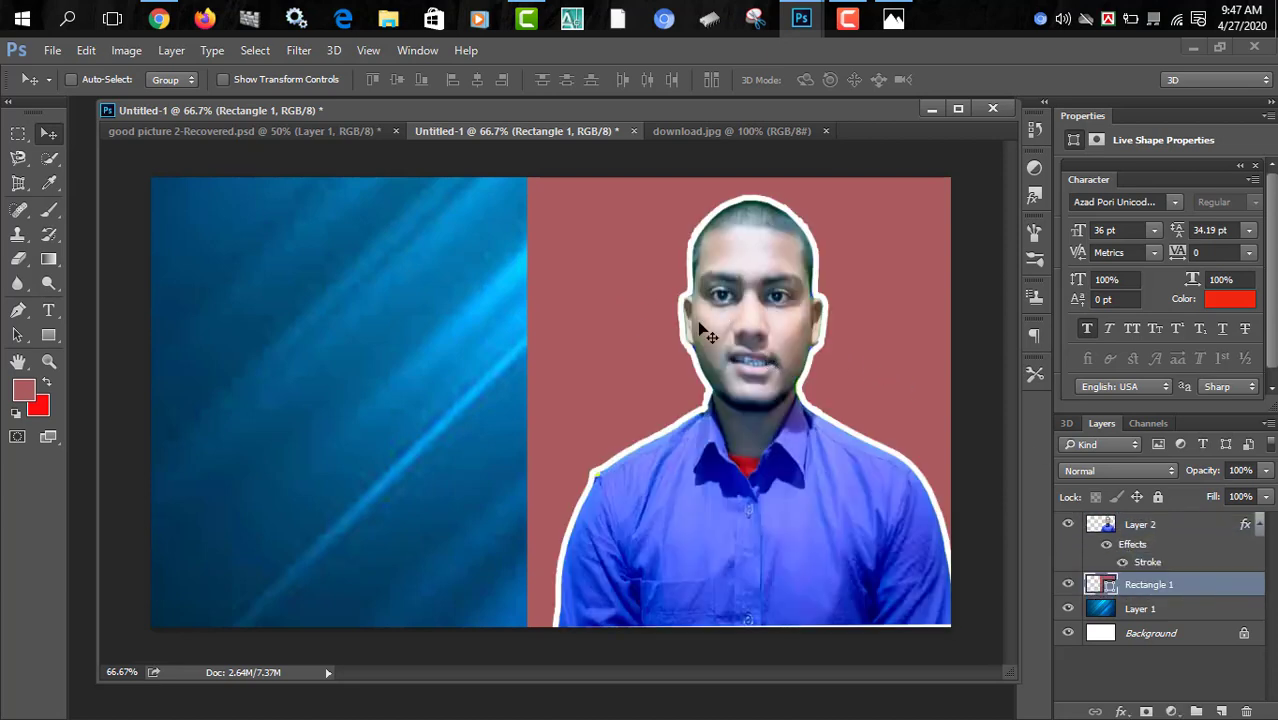
click(1132, 530)
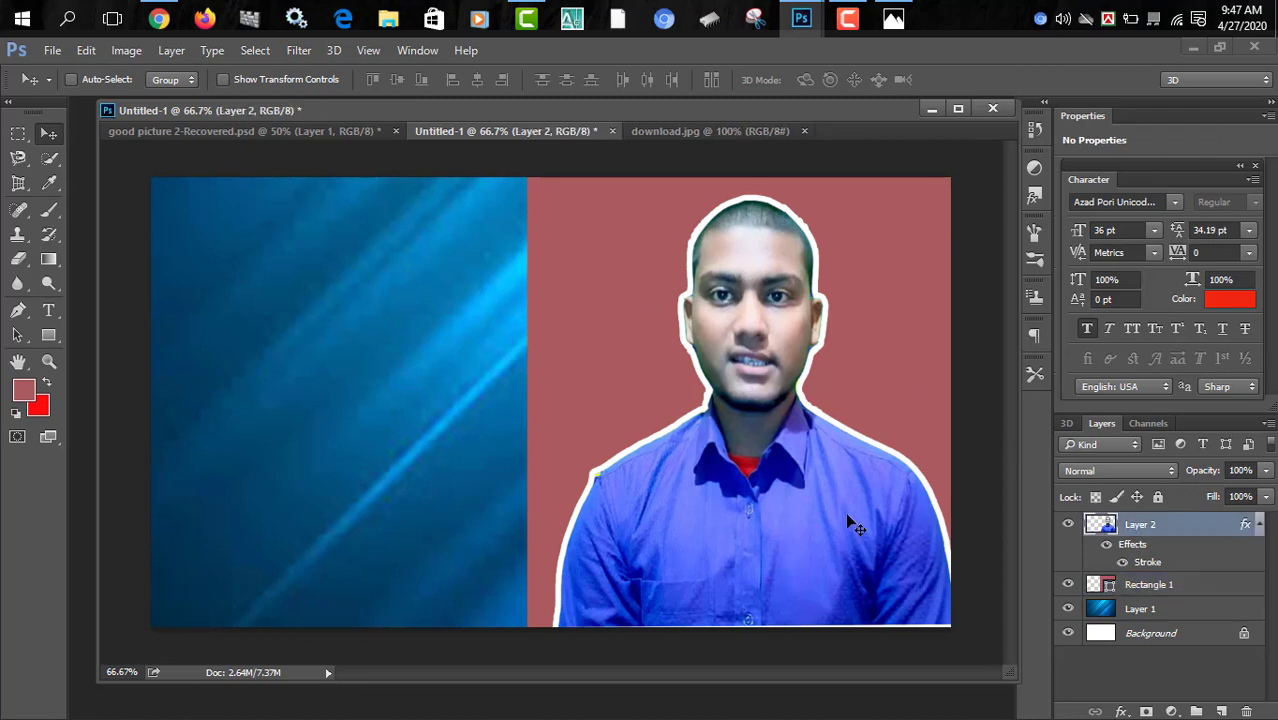
drag(847, 519, 847, 527)
Rotate the rectangle about 11.55° and scale it to about 92% by 141% so it slants behind the man.
click(1141, 592)
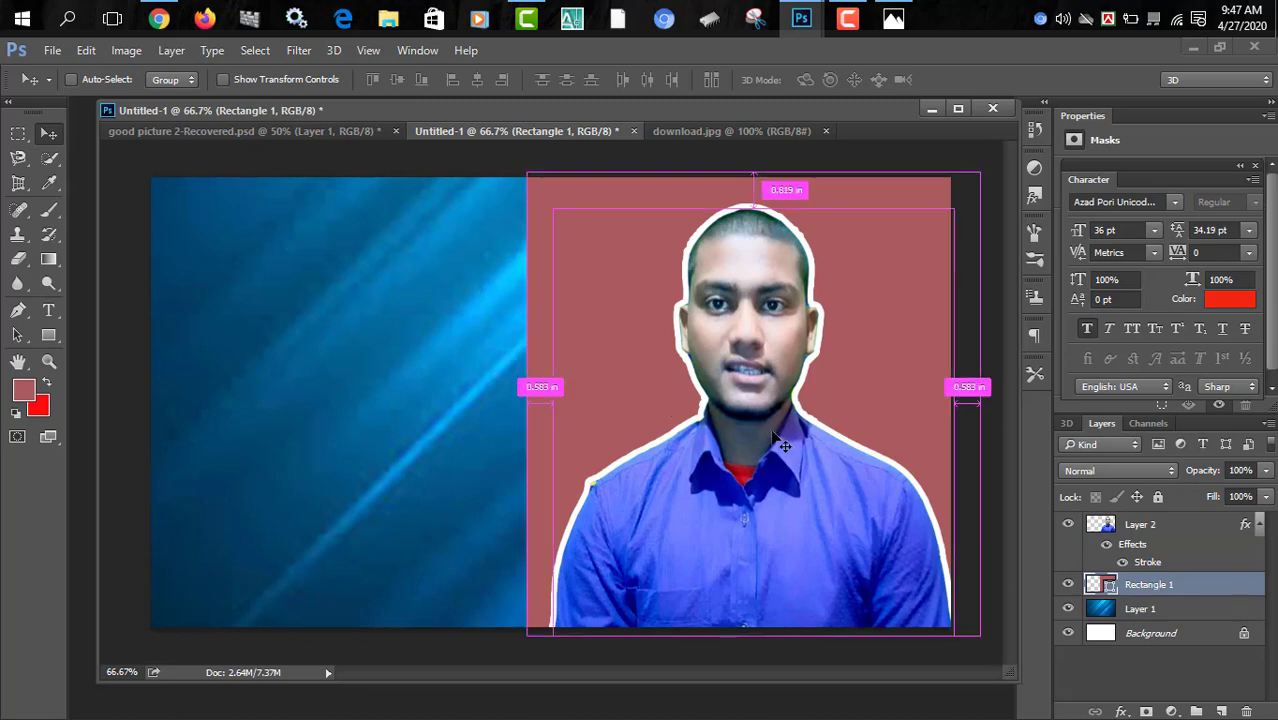
key(ctrl+t)
drag(993, 530, 987, 597)
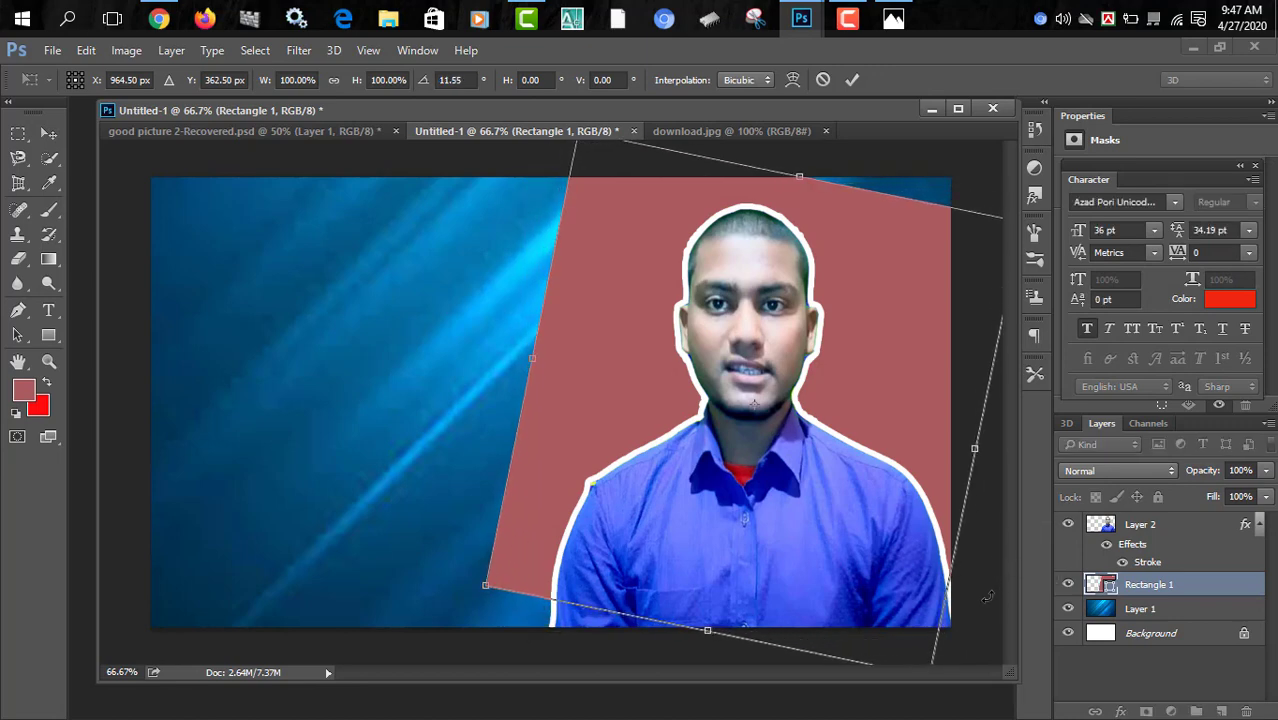
alt+click(831, 502)
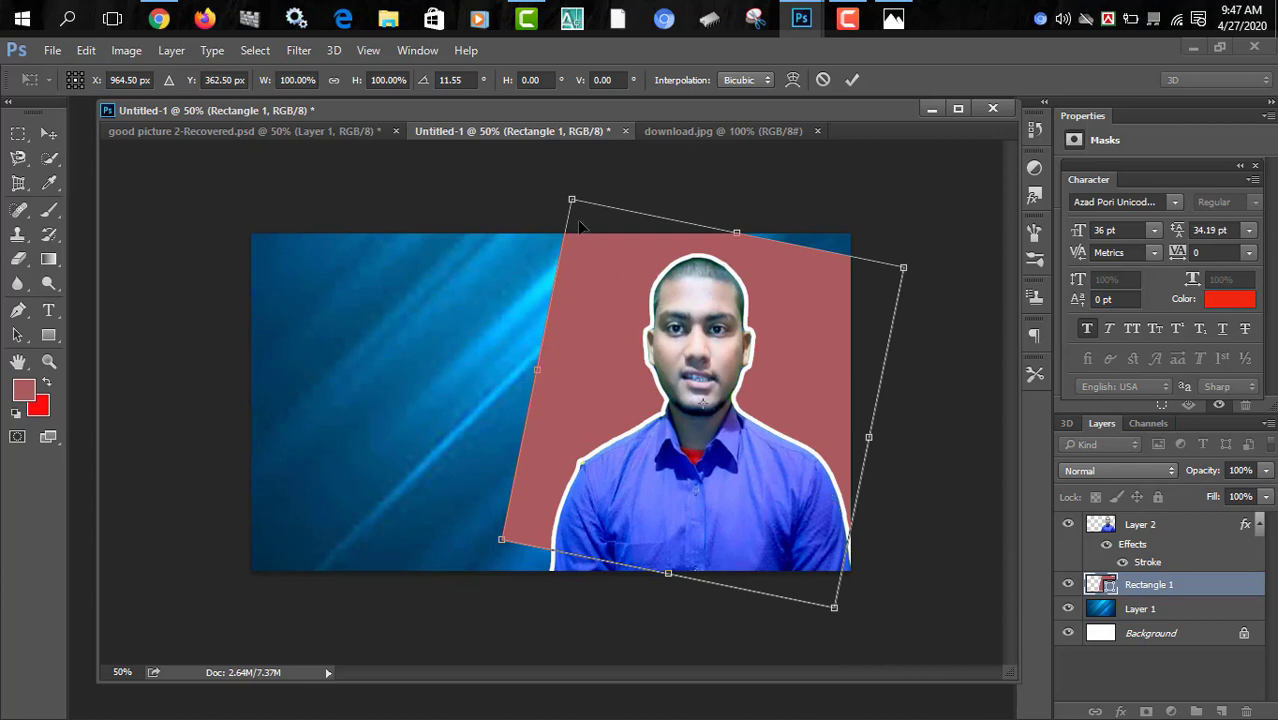
drag(571, 200, 644, 172)
drag(546, 574, 516, 651)
drag(862, 466, 876, 469)
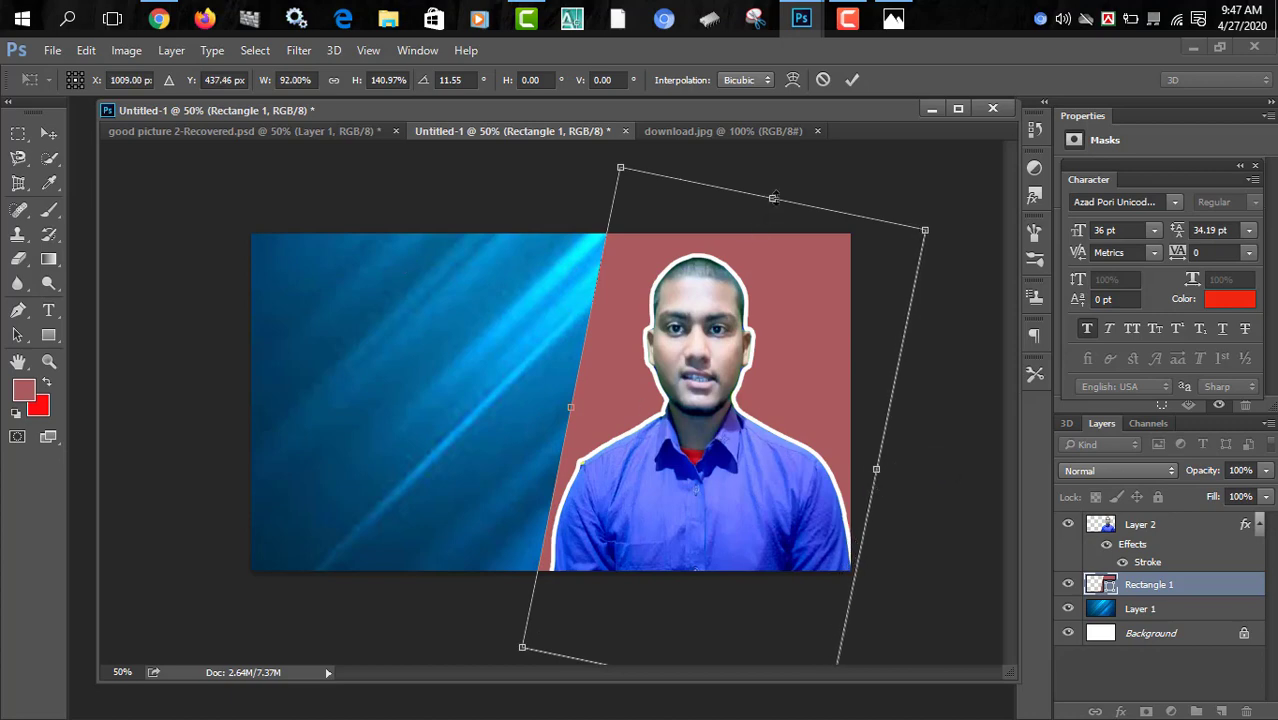
Stretch the rectangle's height to about 147%, tilt it to about 19.28°, reposition it and apply the transformation.
drag(773, 198, 799, 182)
drag(920, 456, 920, 483)
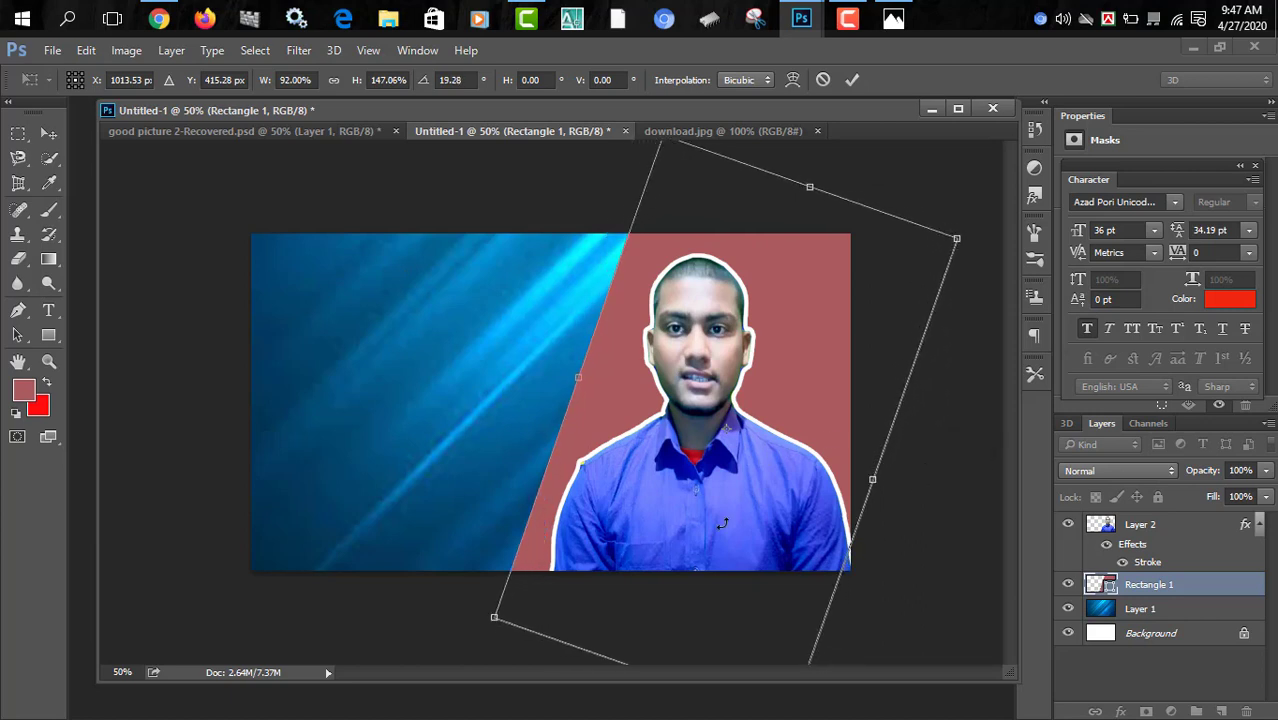
drag(576, 580, 570, 594)
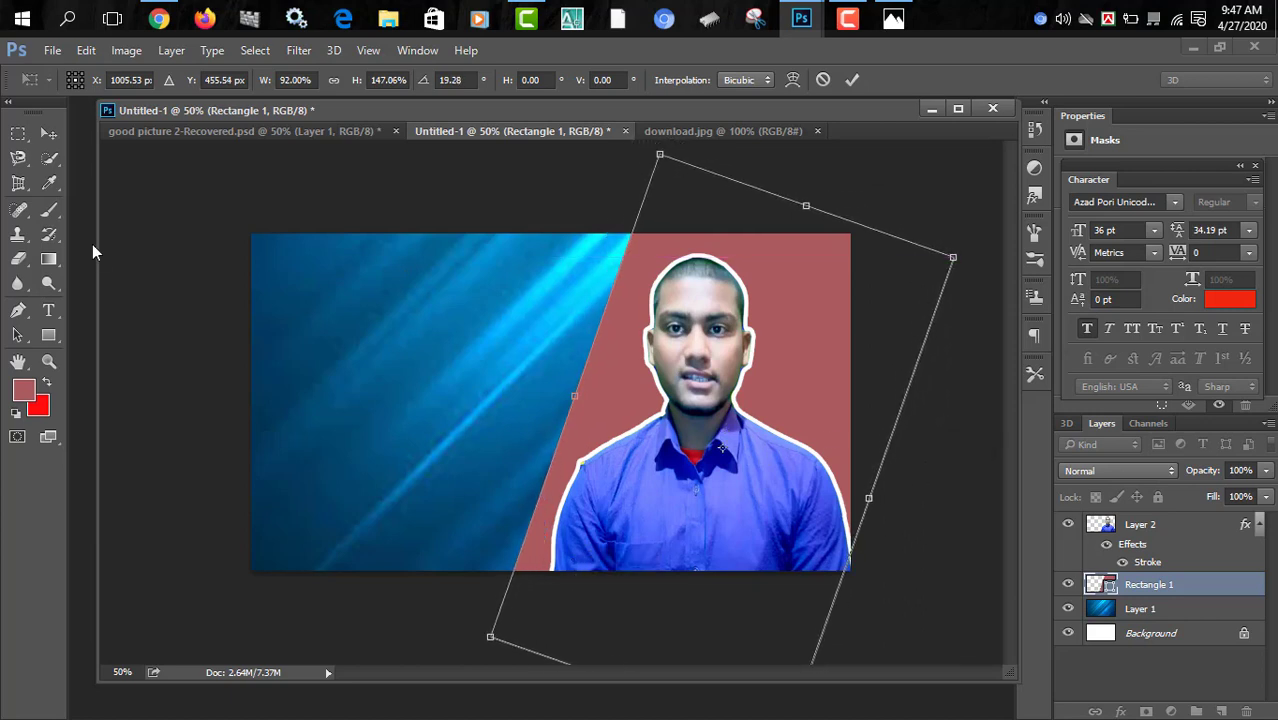
click(49, 134)
click(589, 321)
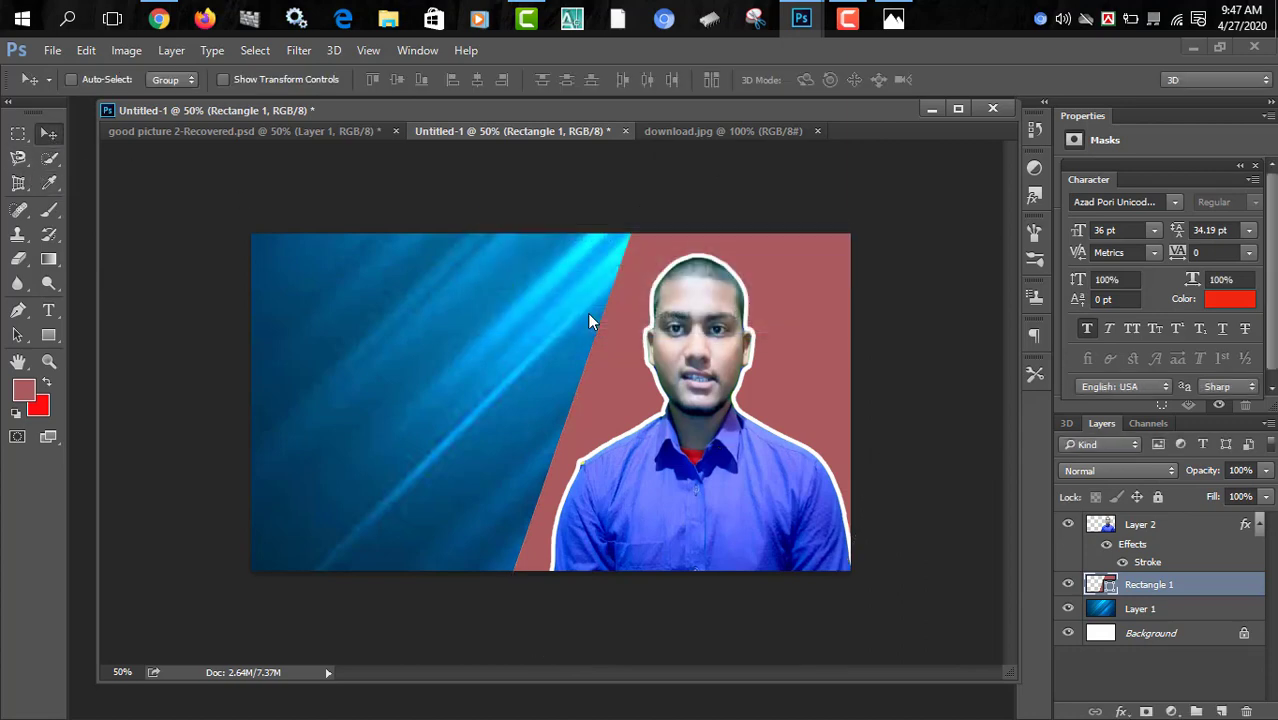
Set the rectangle layer's opacity to 70% and its fill to 92%.
click(1266, 470)
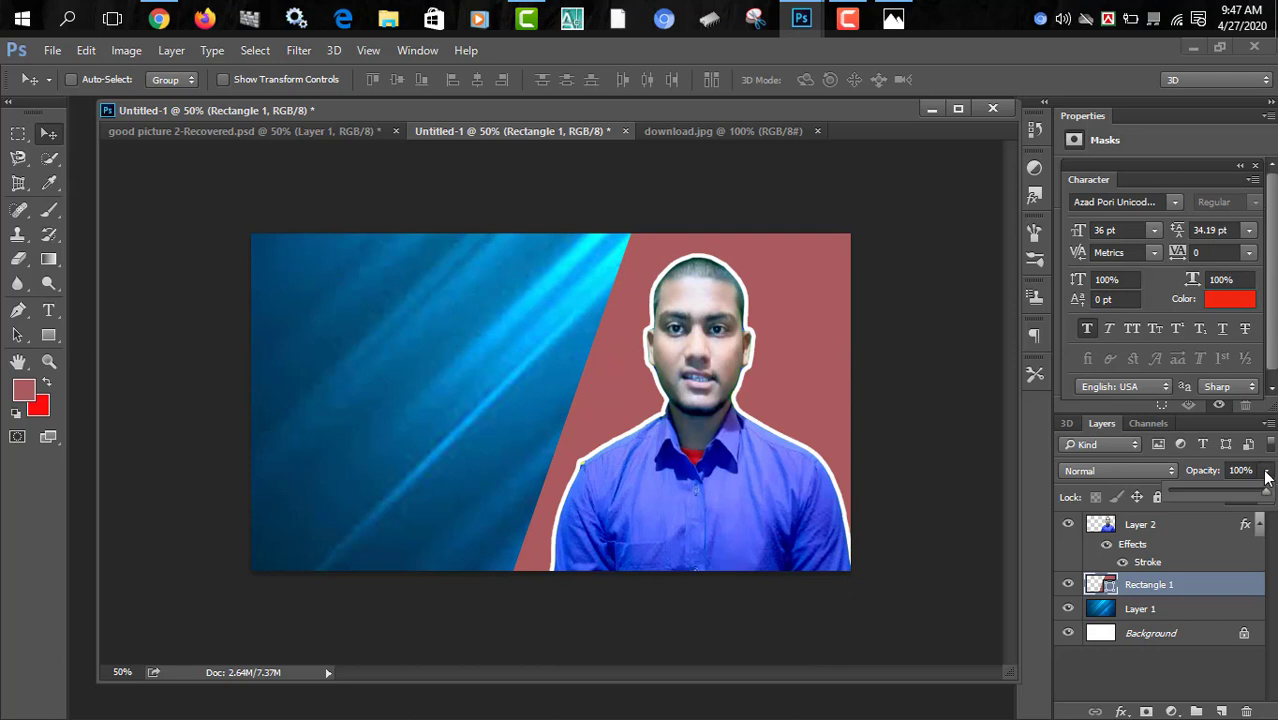
drag(1238, 495, 1253, 521)
click(1266, 470)
click(1265, 498)
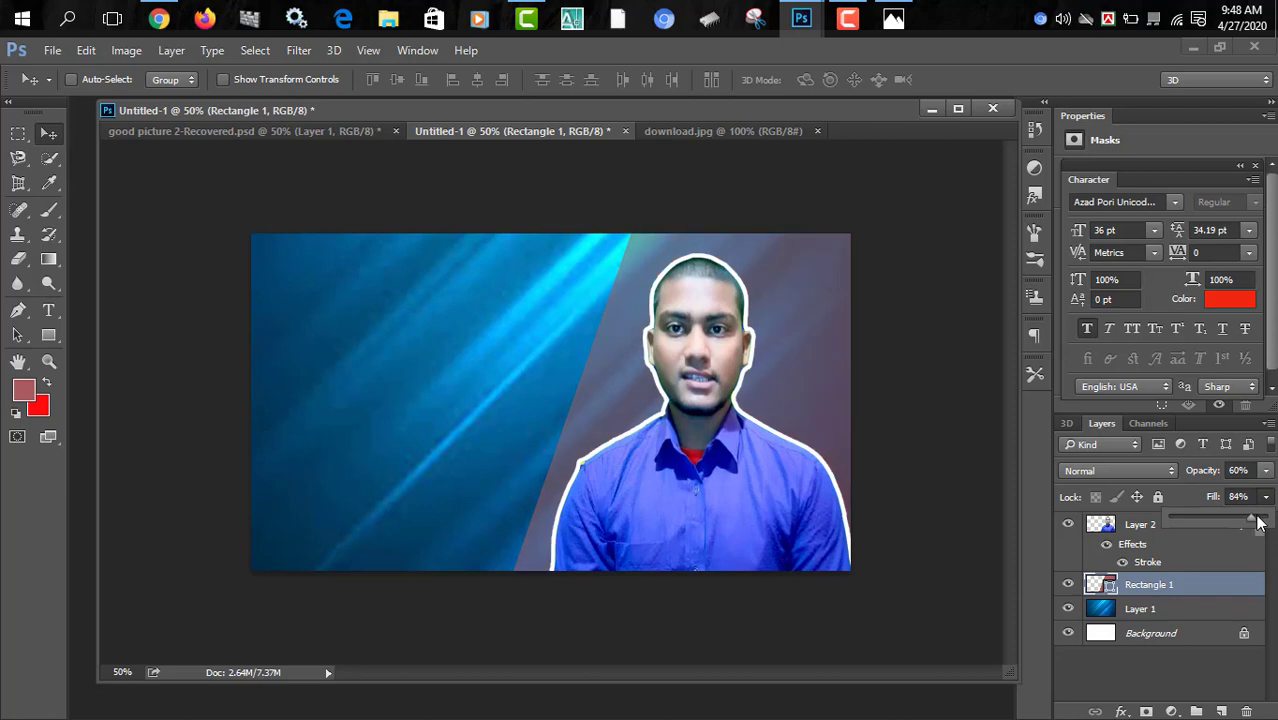
click(1266, 470)
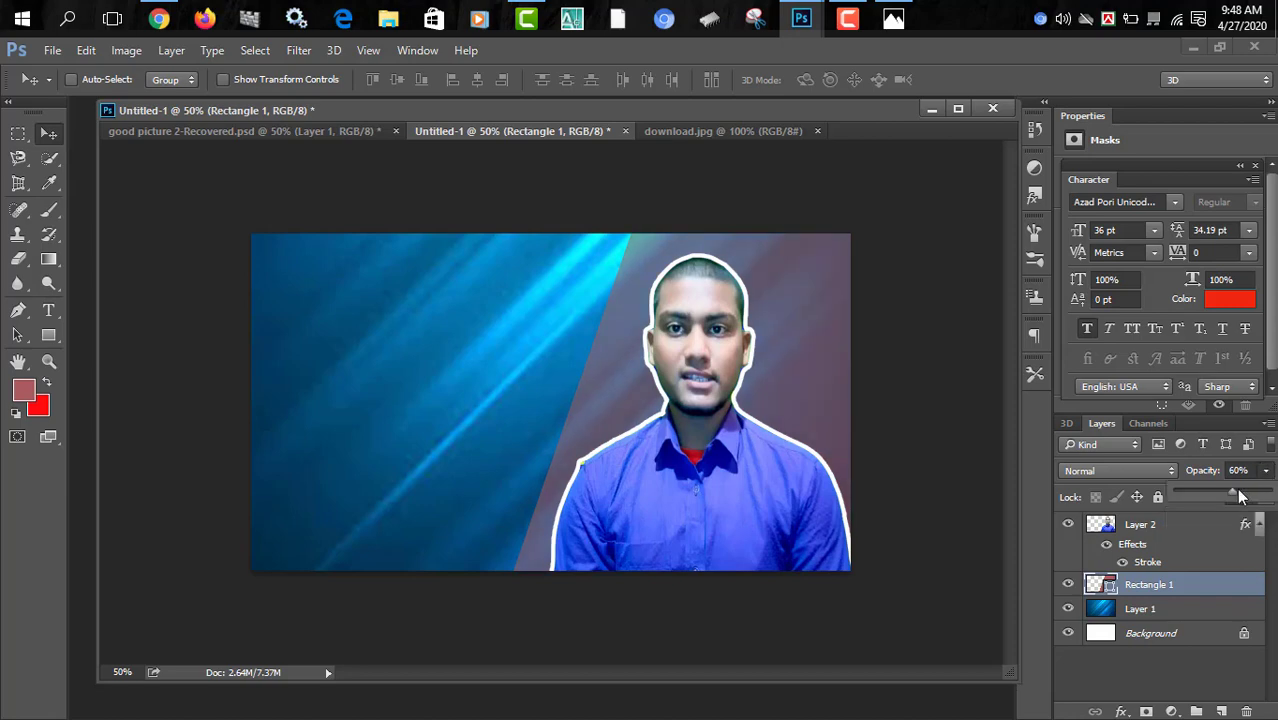
click(966, 443)
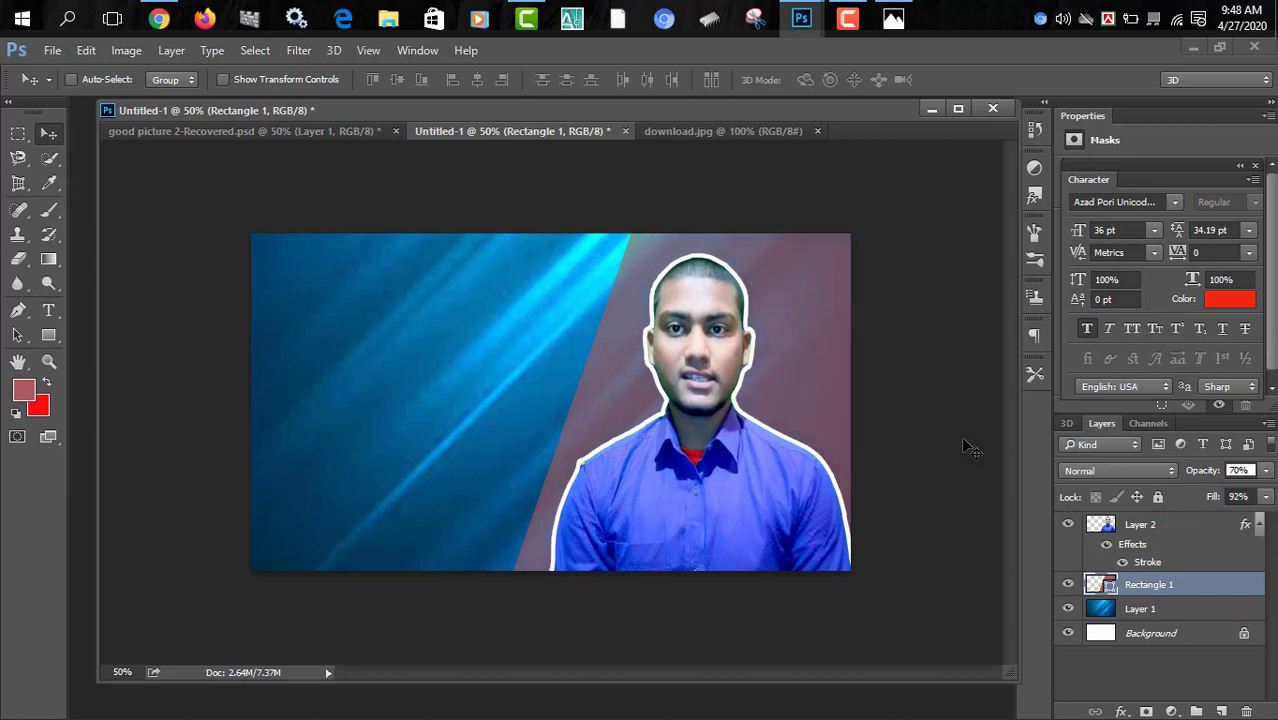
Add a Color Overlay to the rectangle layer in a red slightly darker than ff0000.
double_click(1198, 590)
drag(627, 86, 350, 143)
click(110, 362)
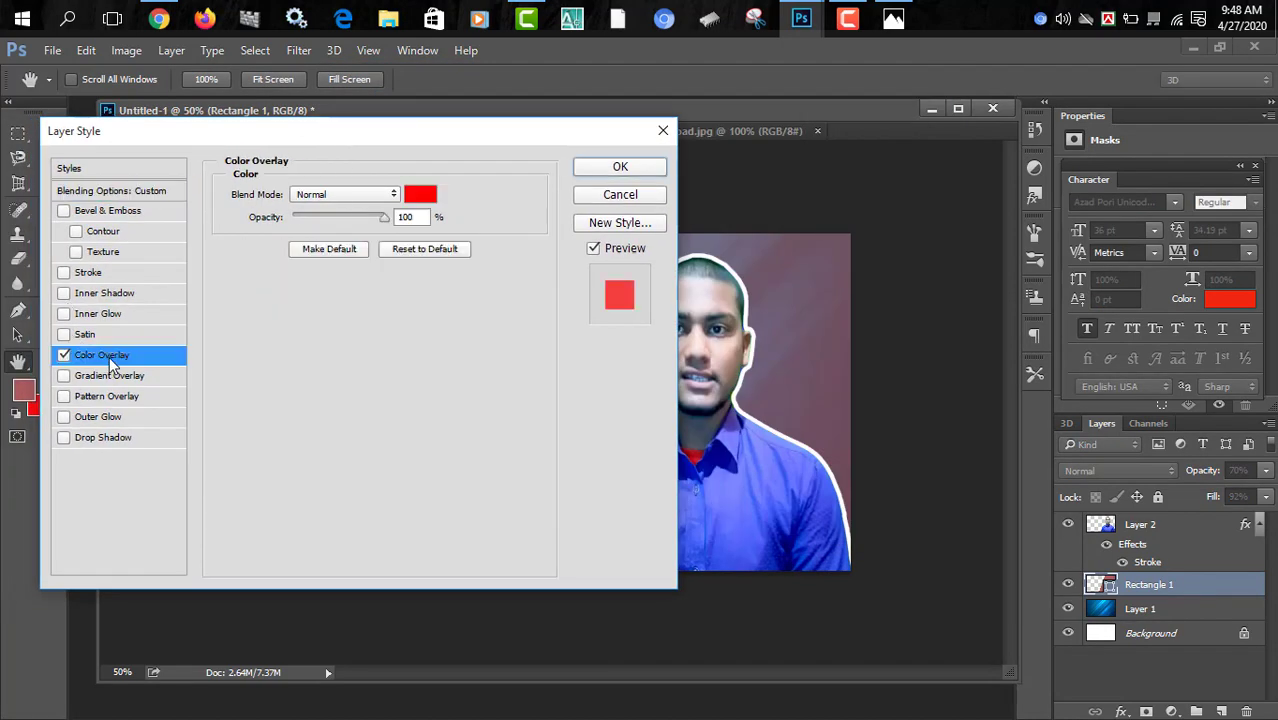
click(420, 196)
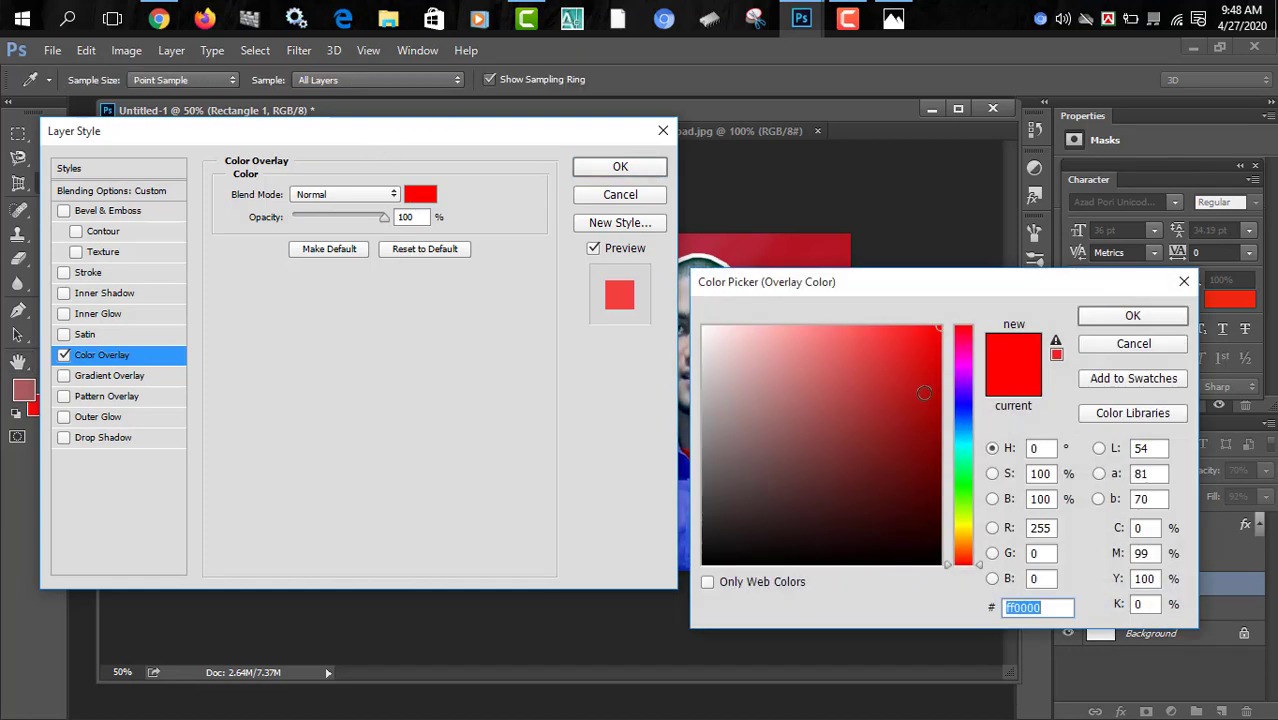
drag(881, 315, 967, 417)
drag(1013, 485, 1018, 454)
click(1185, 417)
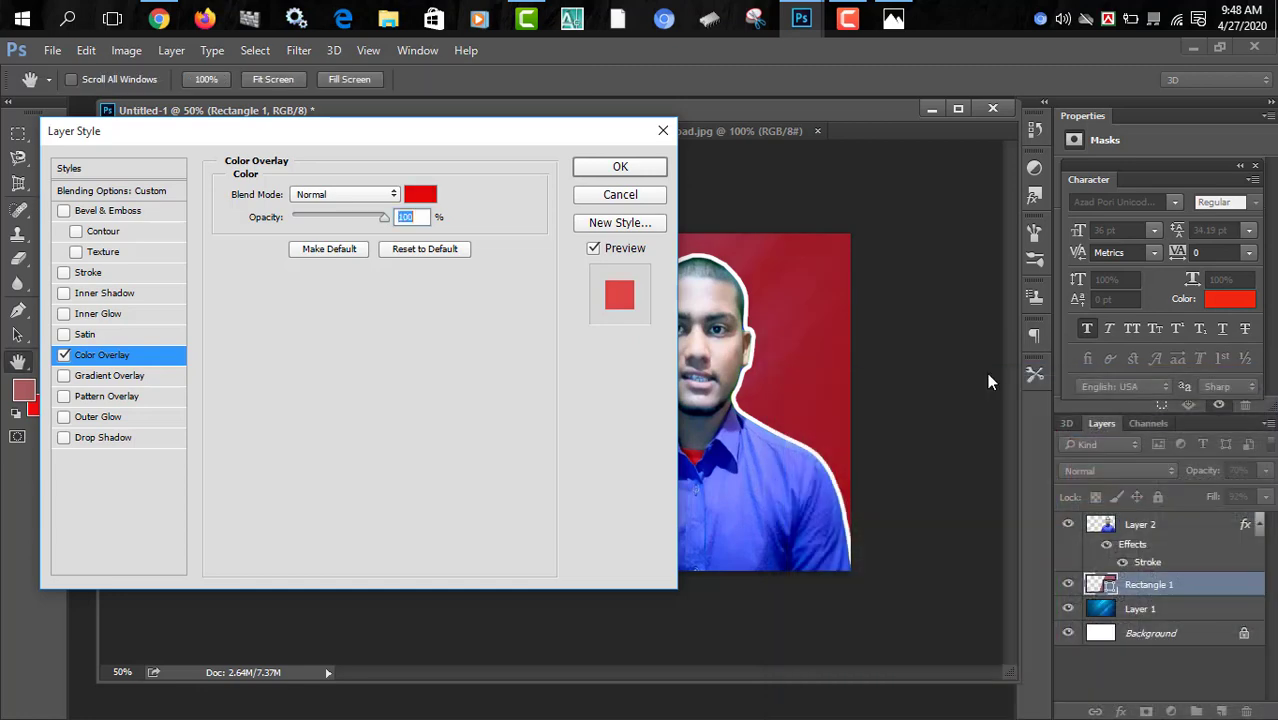
Lower the opacity of the rectangle's red Color Overlay and apply the layer style.
drag(386, 232, 349, 232)
click(626, 170)
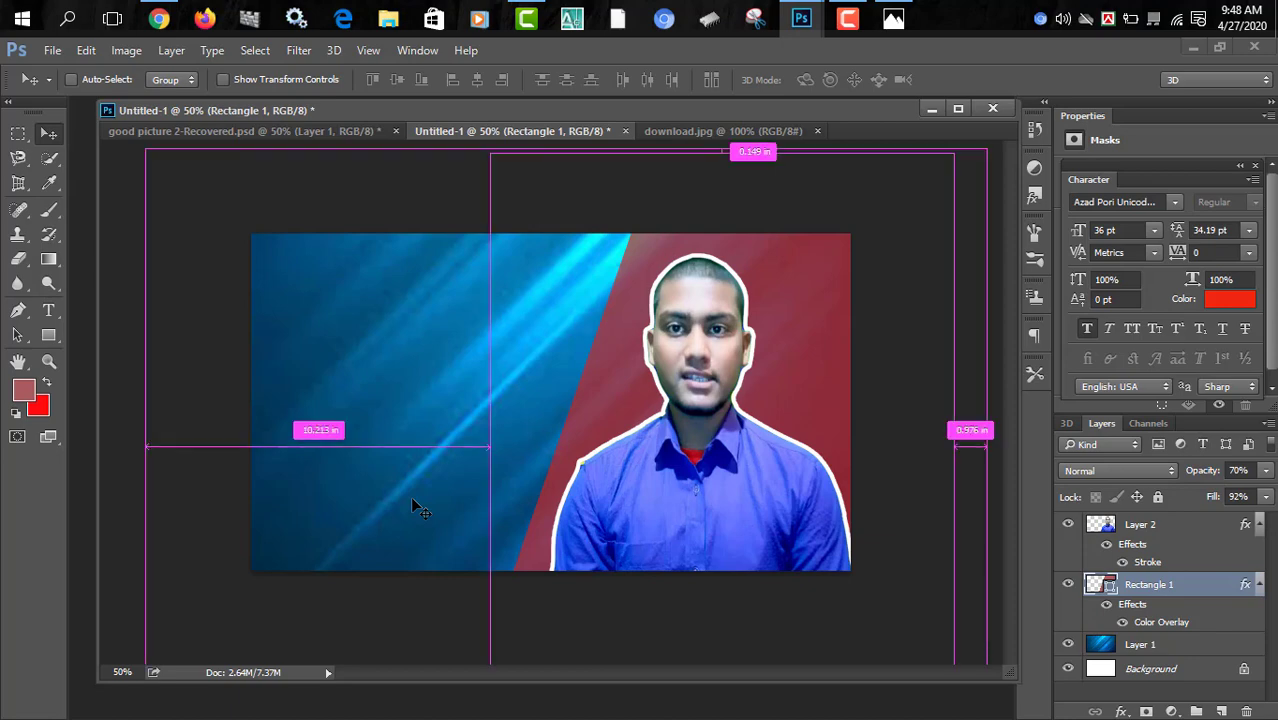
key(ctrl+plus)
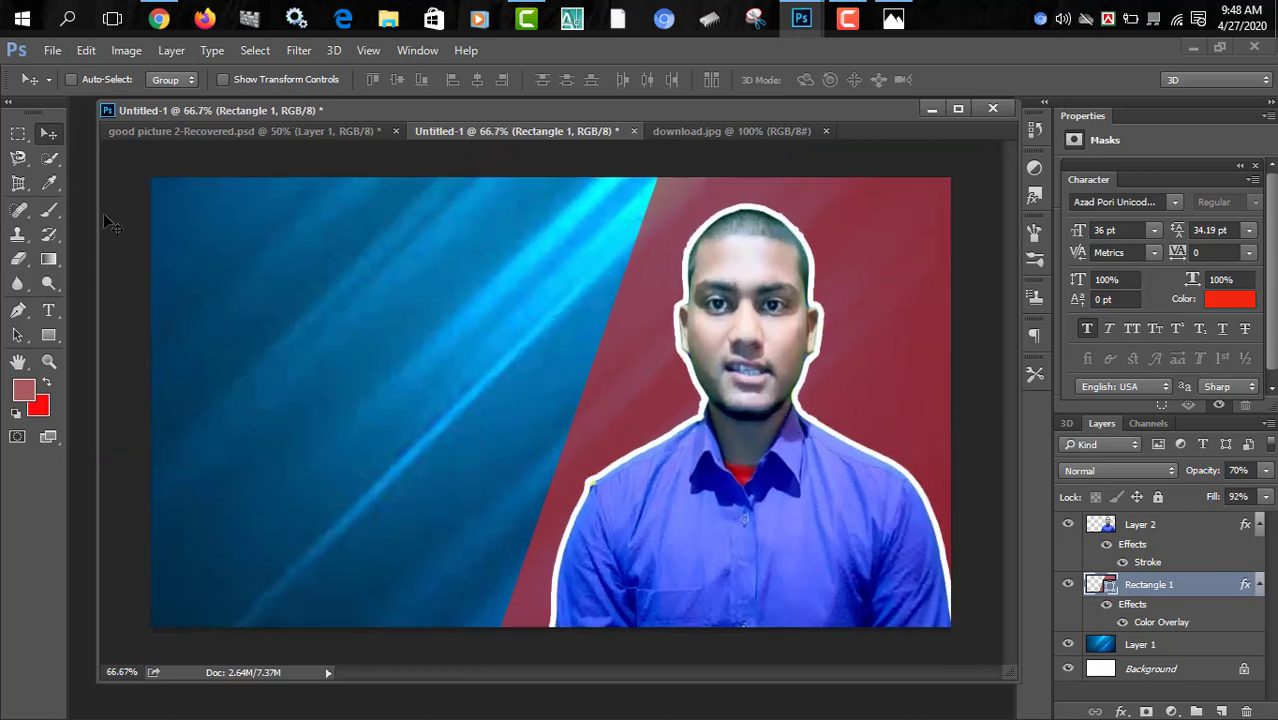
Add the text "Youtube" over the upper part of the blue background and enlarge it to about 142 pt.
click(47, 313)
click(284, 276)
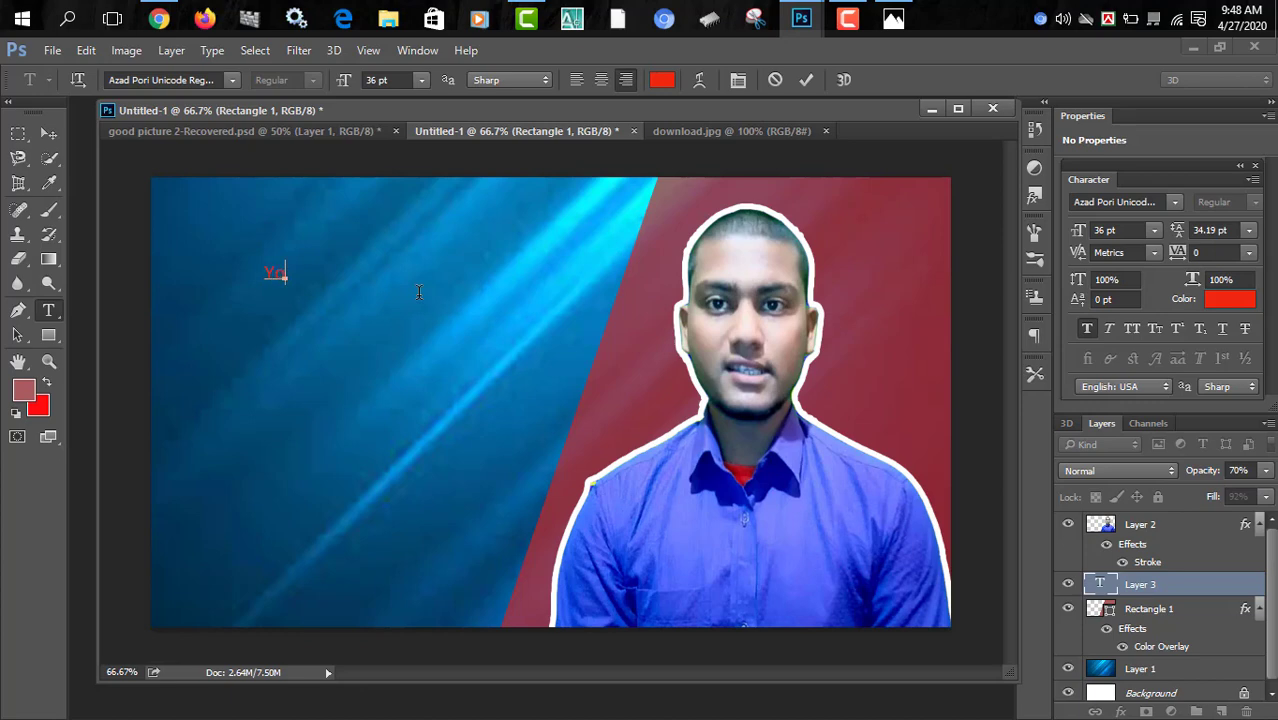
text(Youtube)
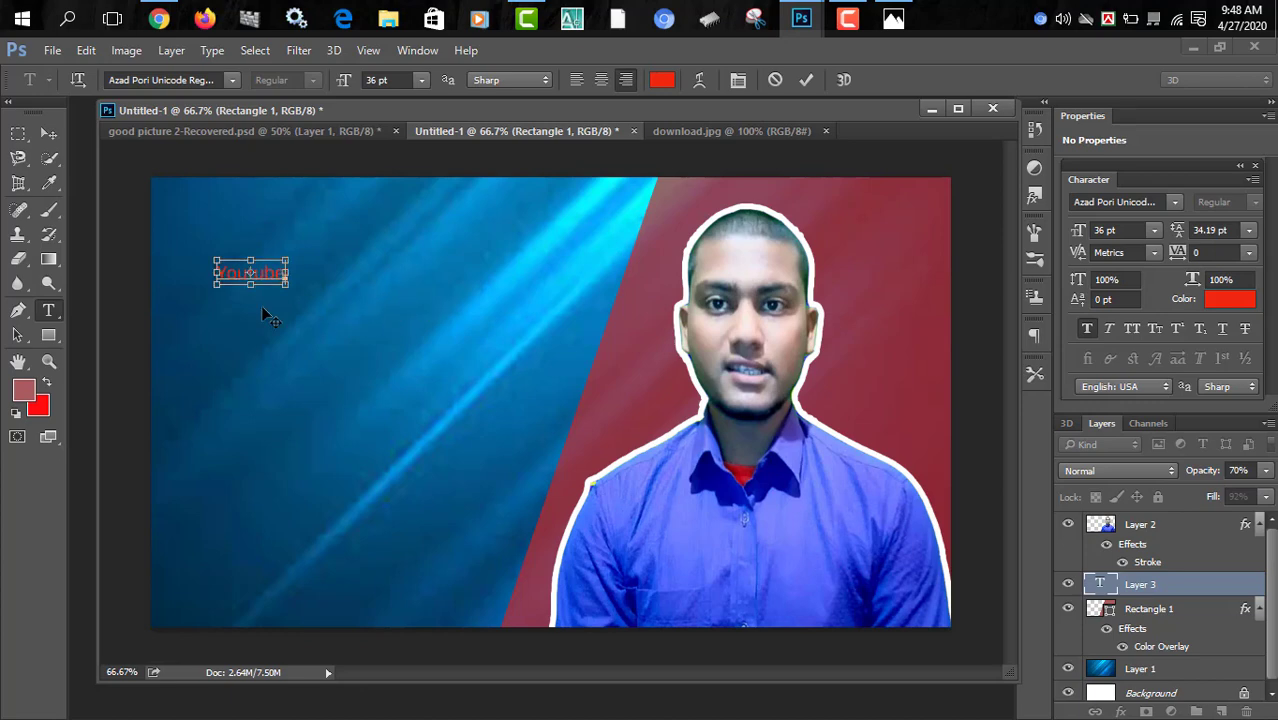
key(ctrl+t)
key(ctrl)
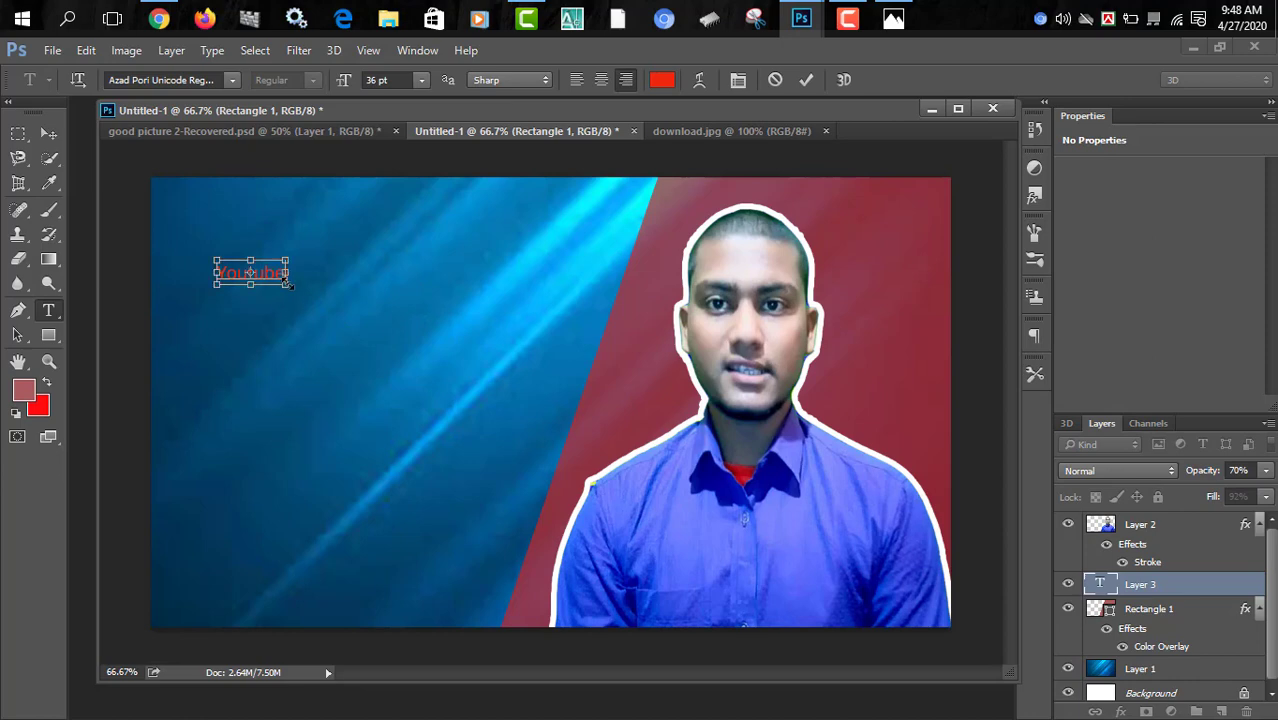
drag(287, 284, 594, 335)
drag(396, 351, 396, 317)
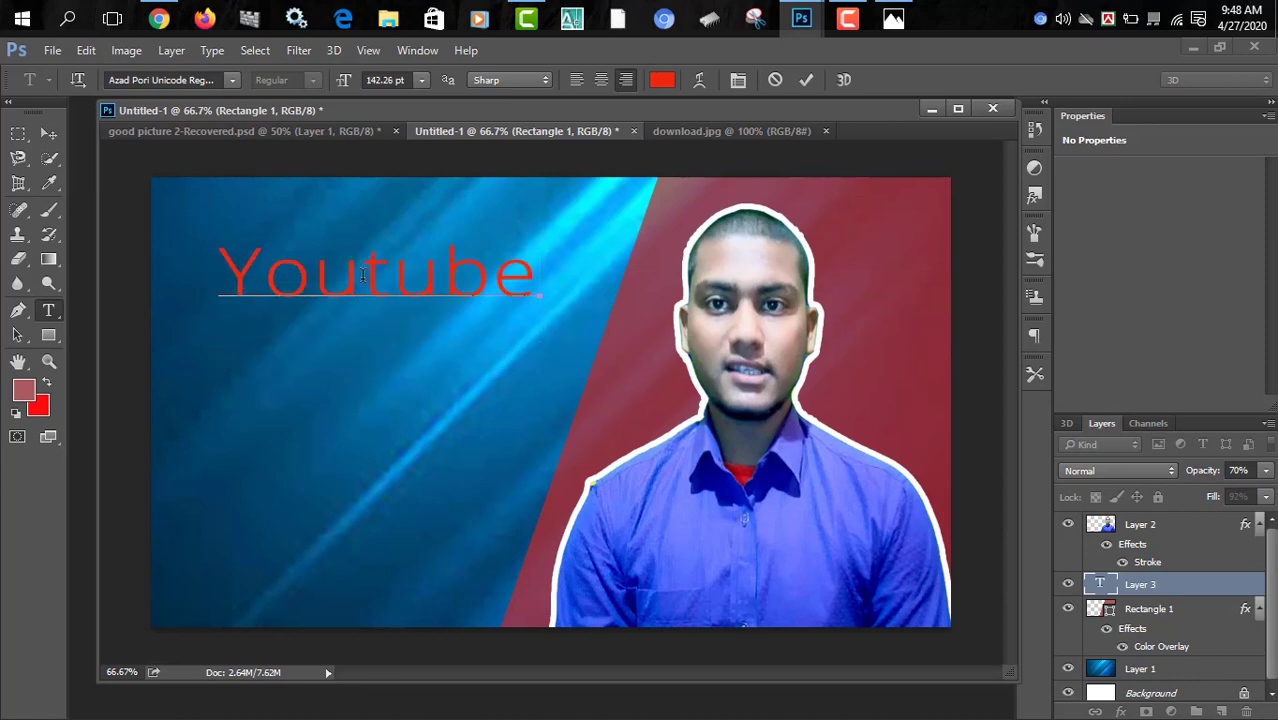
Change the text to read "You Tube", with a capital T and a space between the words.
drag(363, 274, 373, 272)
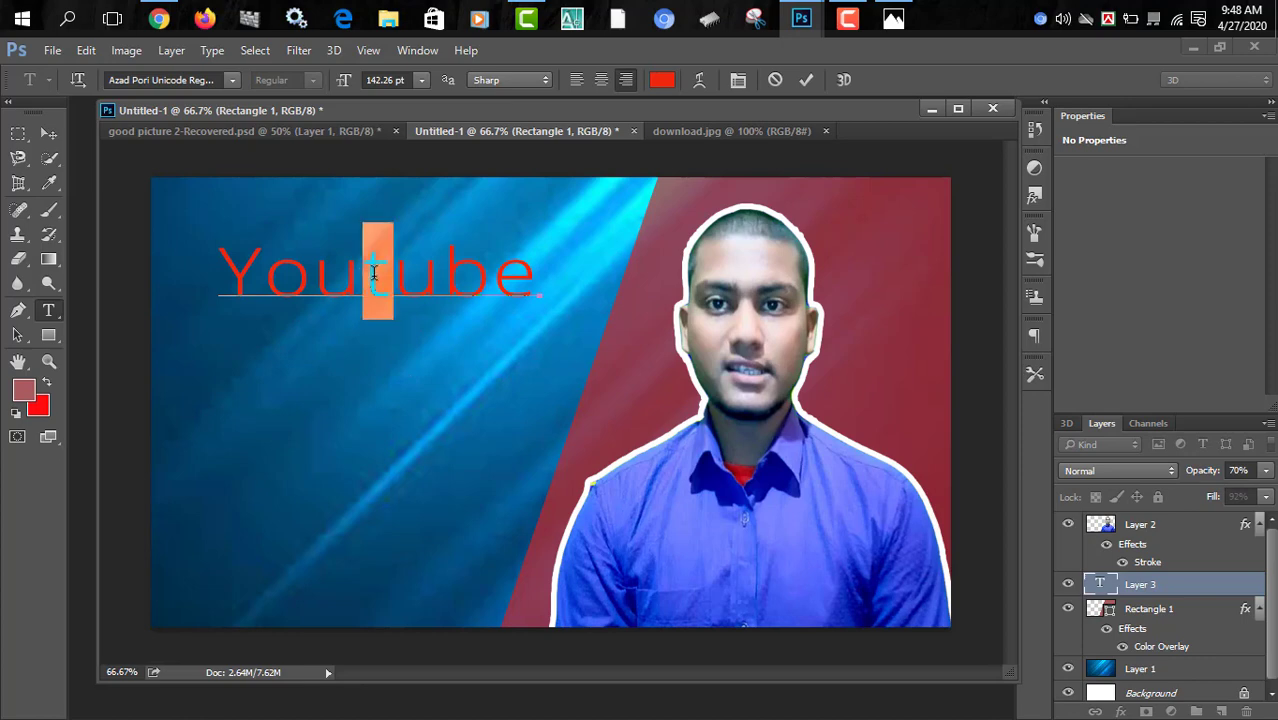
text(T)
key(Left)
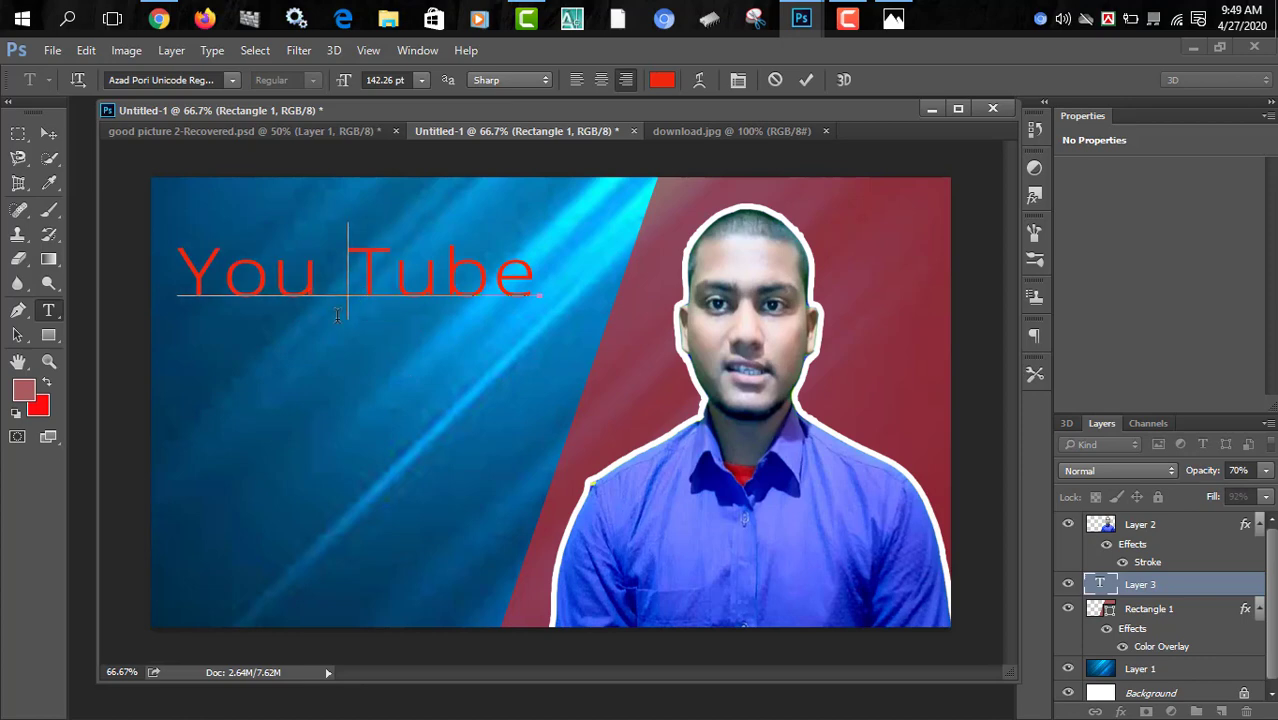
Colour the word "You" black.
drag(318, 296, 172, 288)
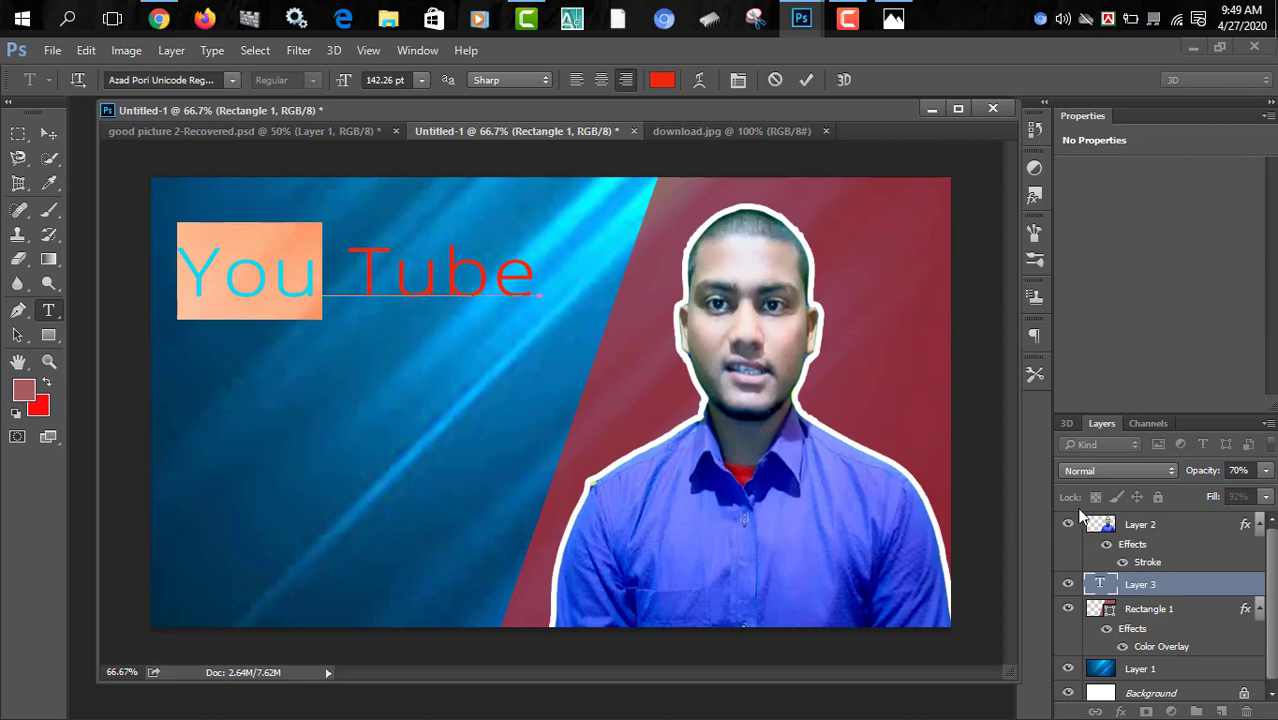
click(661, 80)
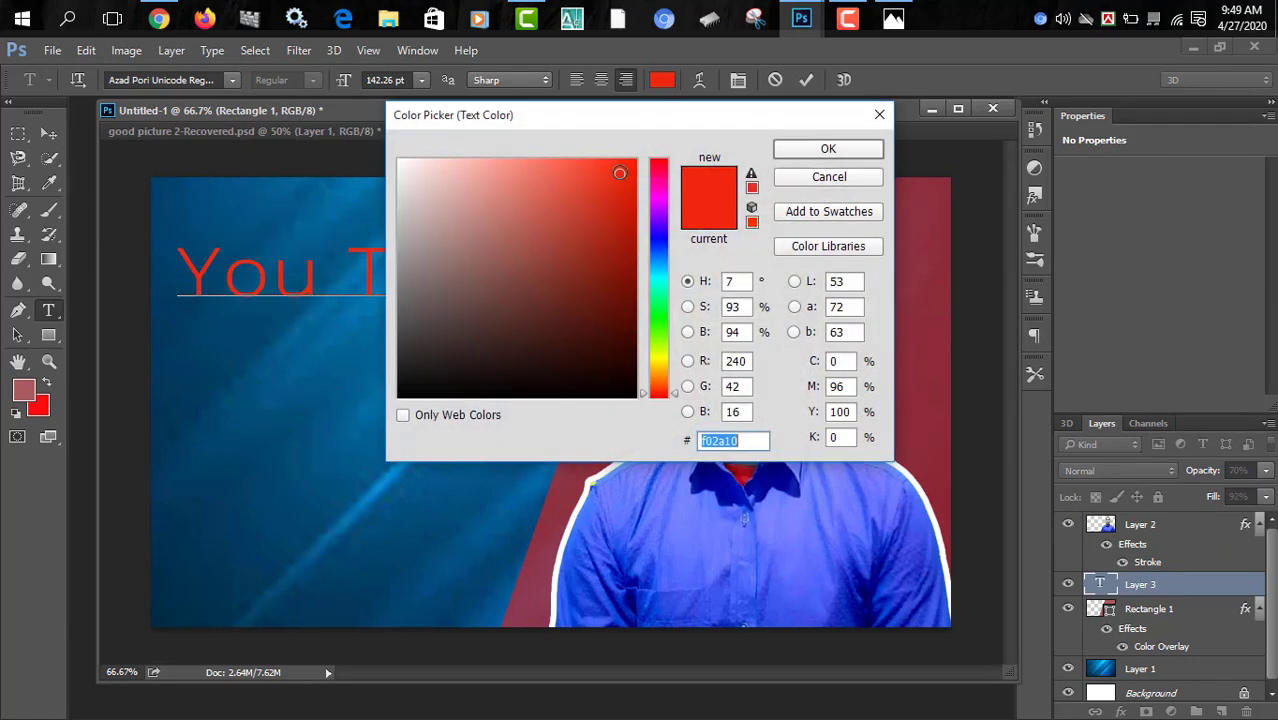
click(451, 381)
drag(451, 381, 411, 417)
click(828, 148)
Colour the word "Tube" white.
drag(348, 258, 592, 255)
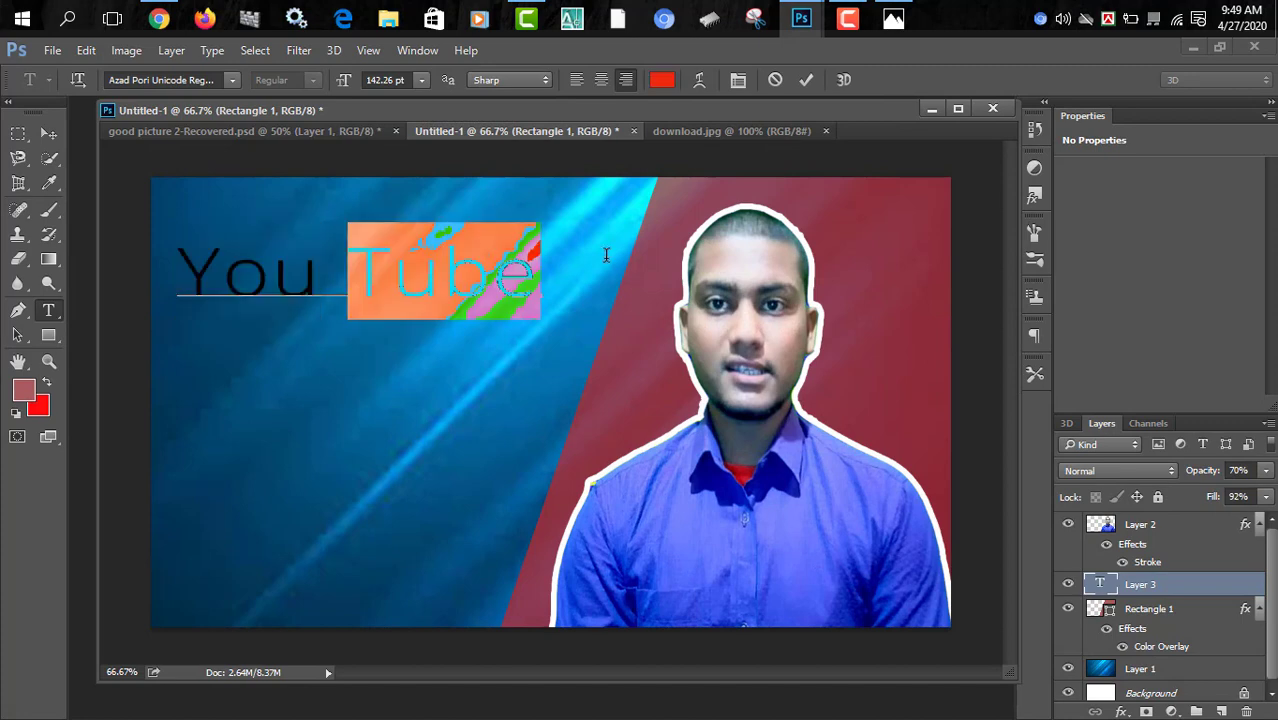
click(662, 80)
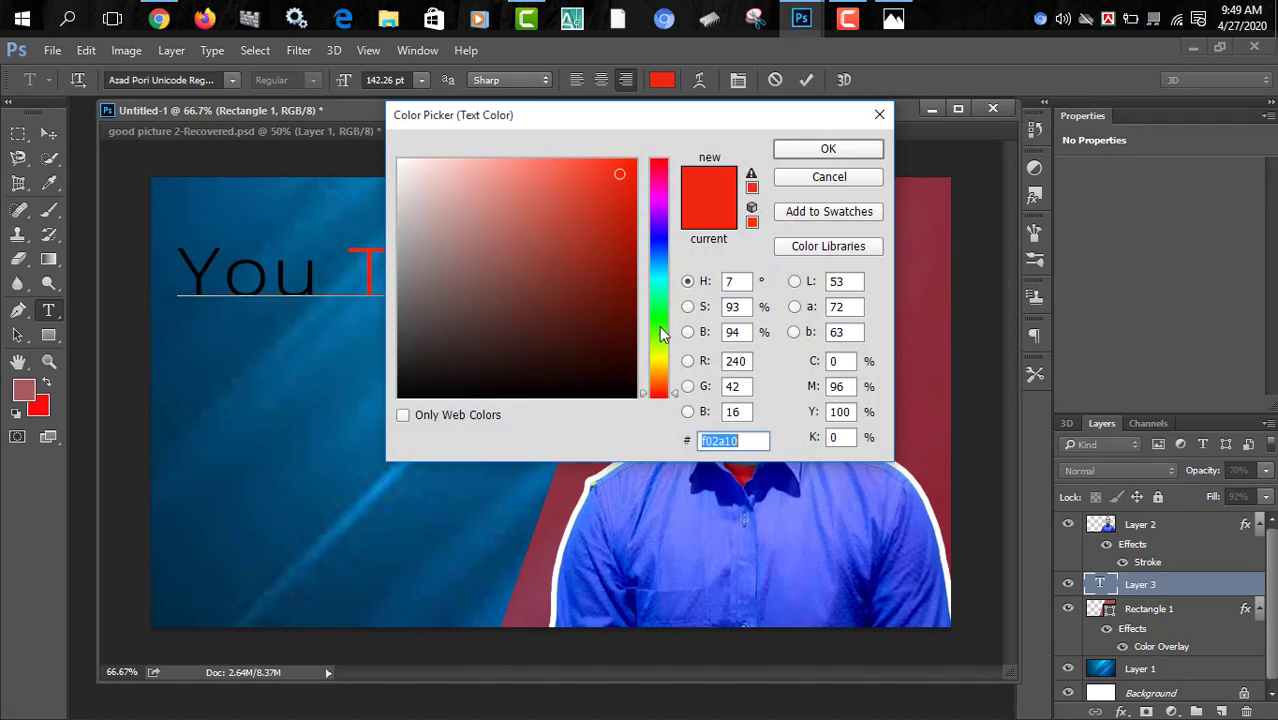
mouse_move(503, 260)
mouse_down()
mouse_move(419, 197)
mouse_move(400, 160)
mouse_up()
click(831, 147)
click(488, 348)
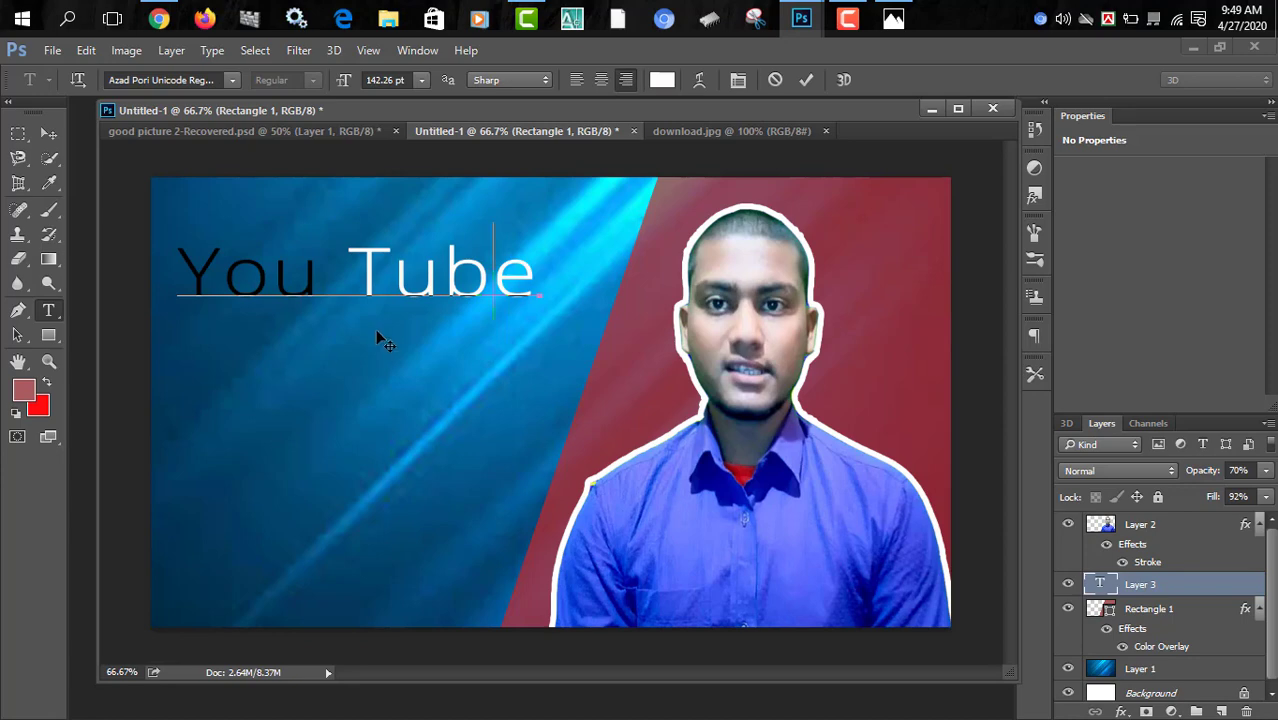
Set the font of the whole "You Tube" text to Arial Black.
key(ctrl+t)
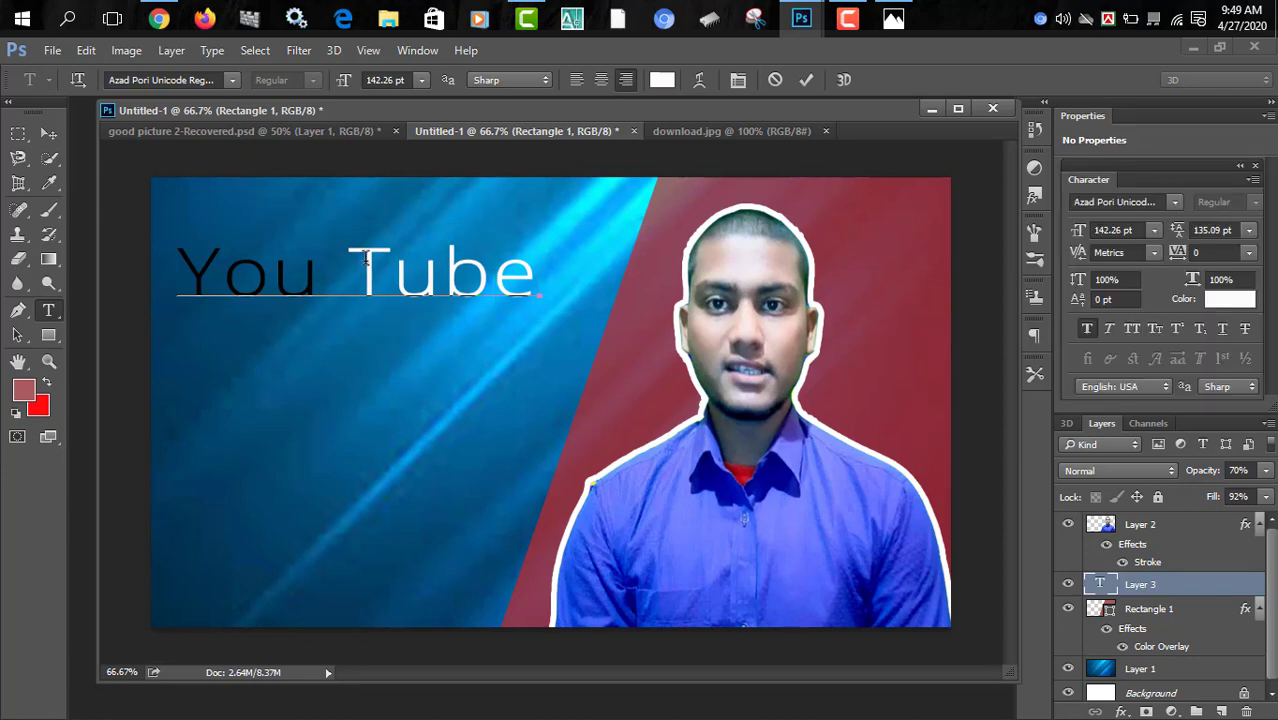
key(ctrl+BackSpace)
key(ctrl+a)
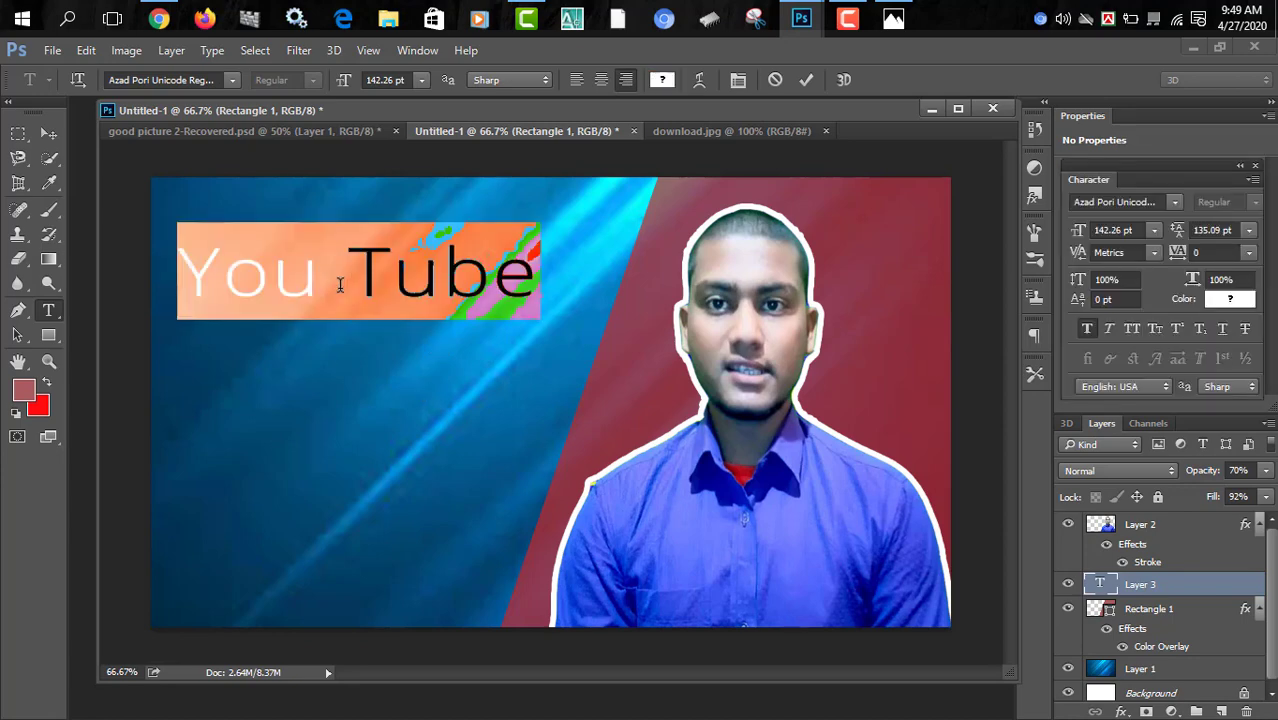
click(232, 80)
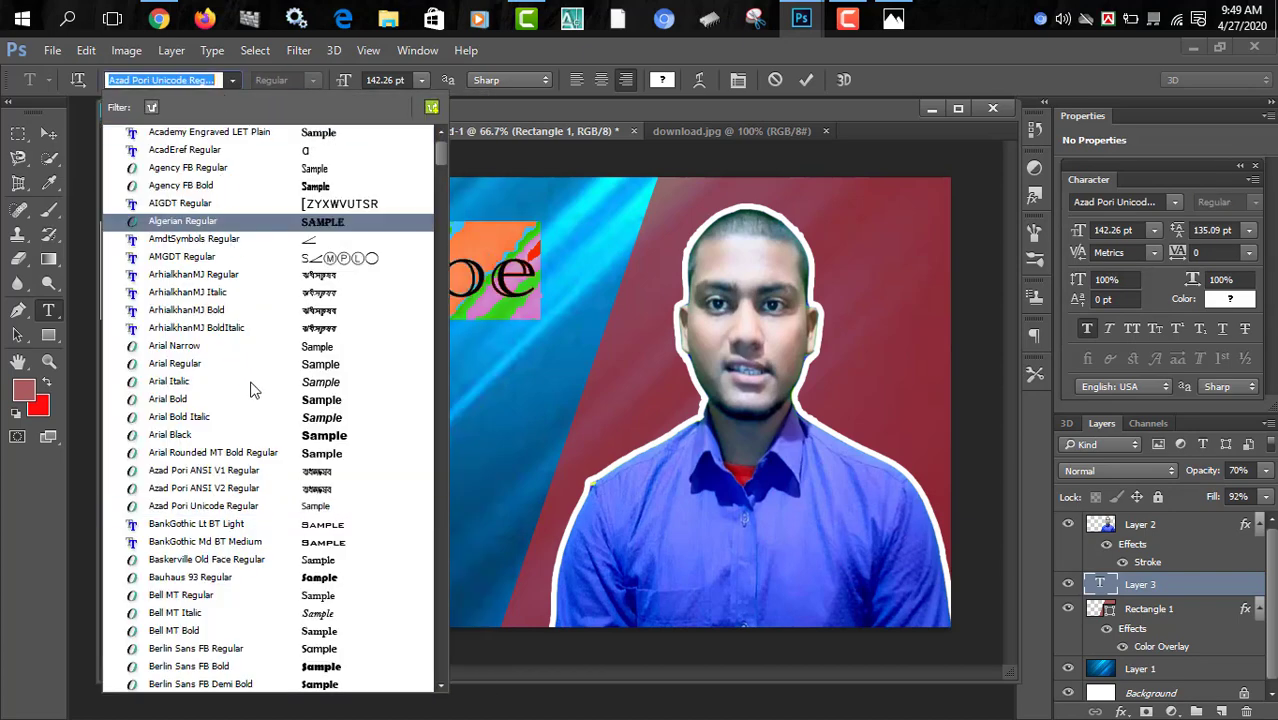
click(307, 440)
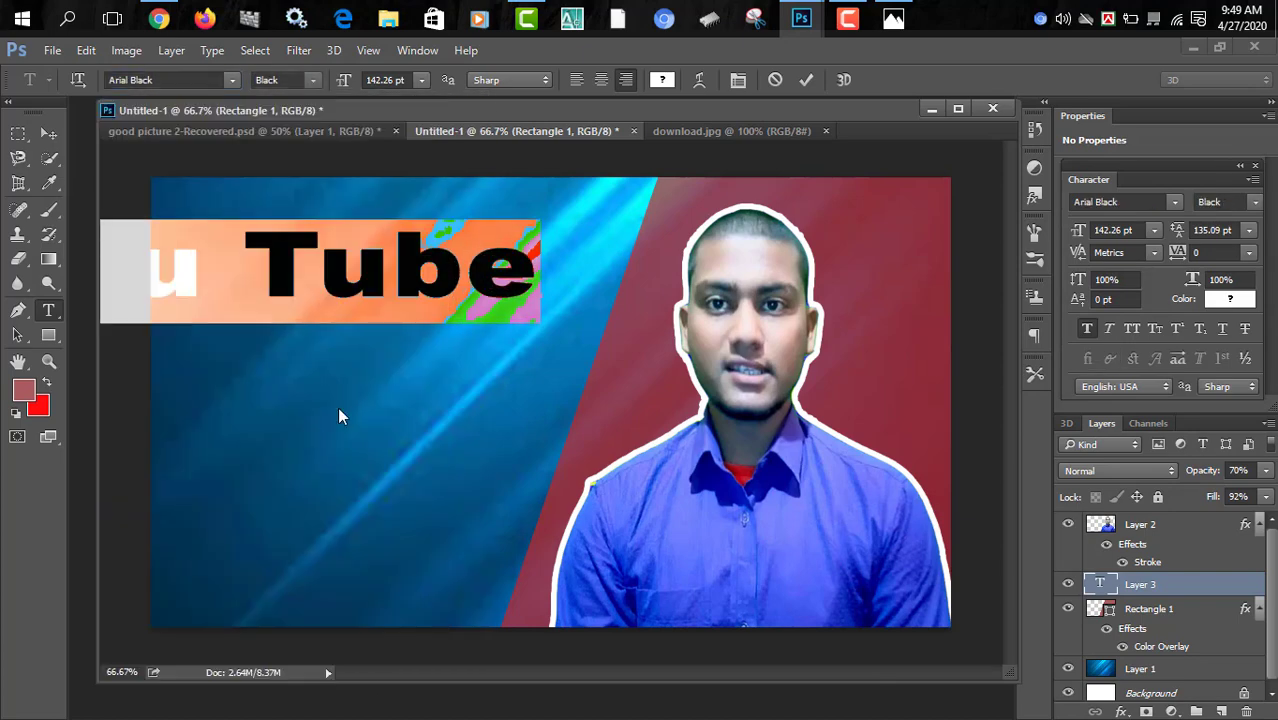
Resize the "You Tube" text to about 146 pt, fit it across the upper area beside the man's head and commit it.
click(548, 450)
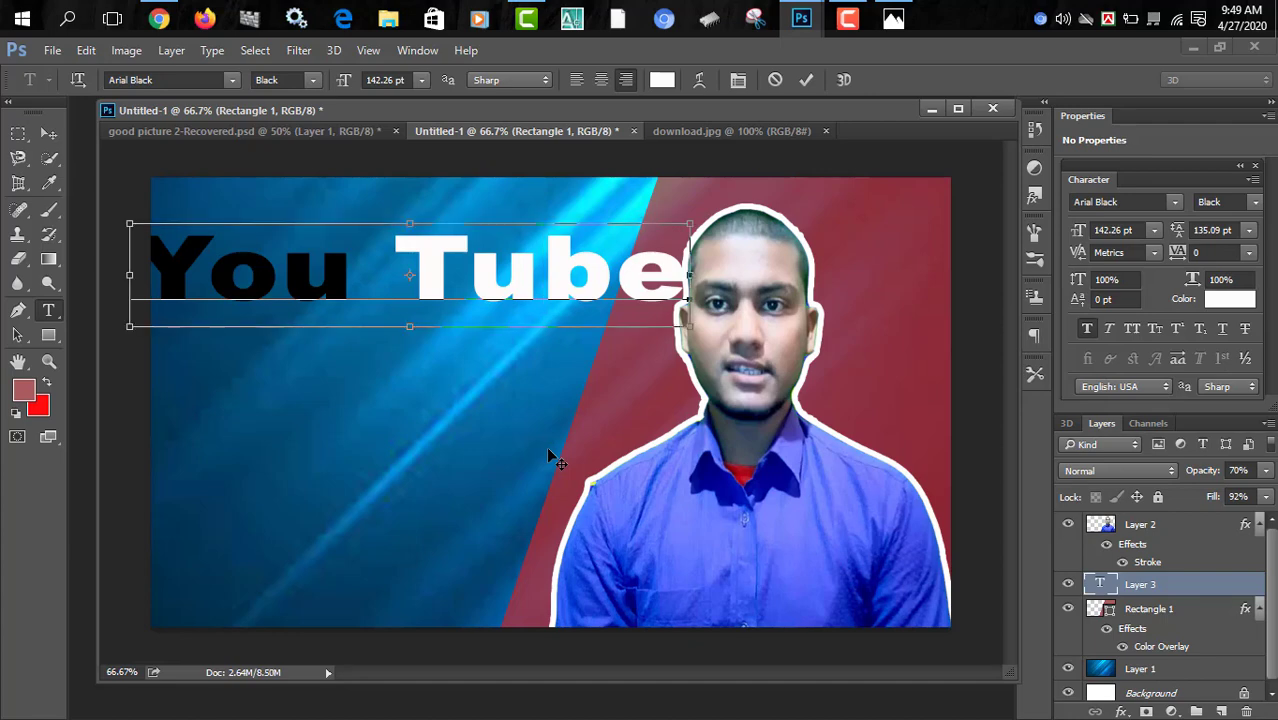
click(681, 314)
drag(688, 321, 603, 295)
drag(385, 391, 411, 388)
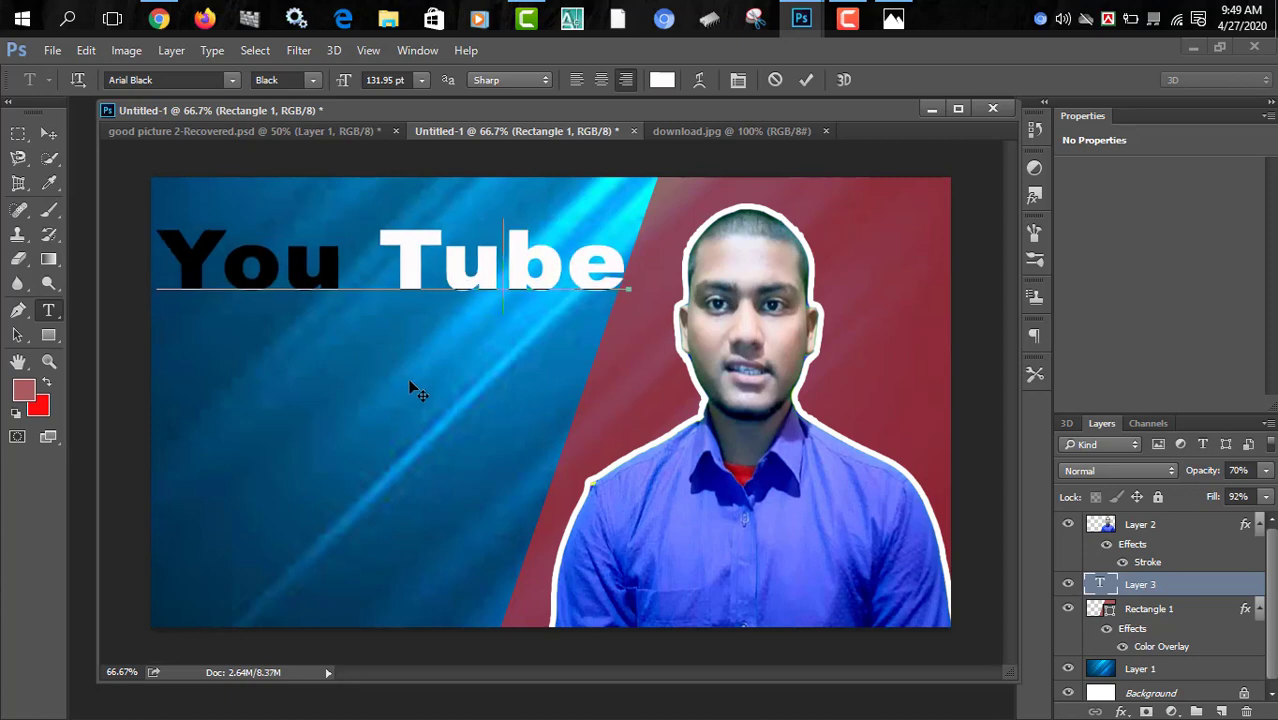
key(ctrl+t)
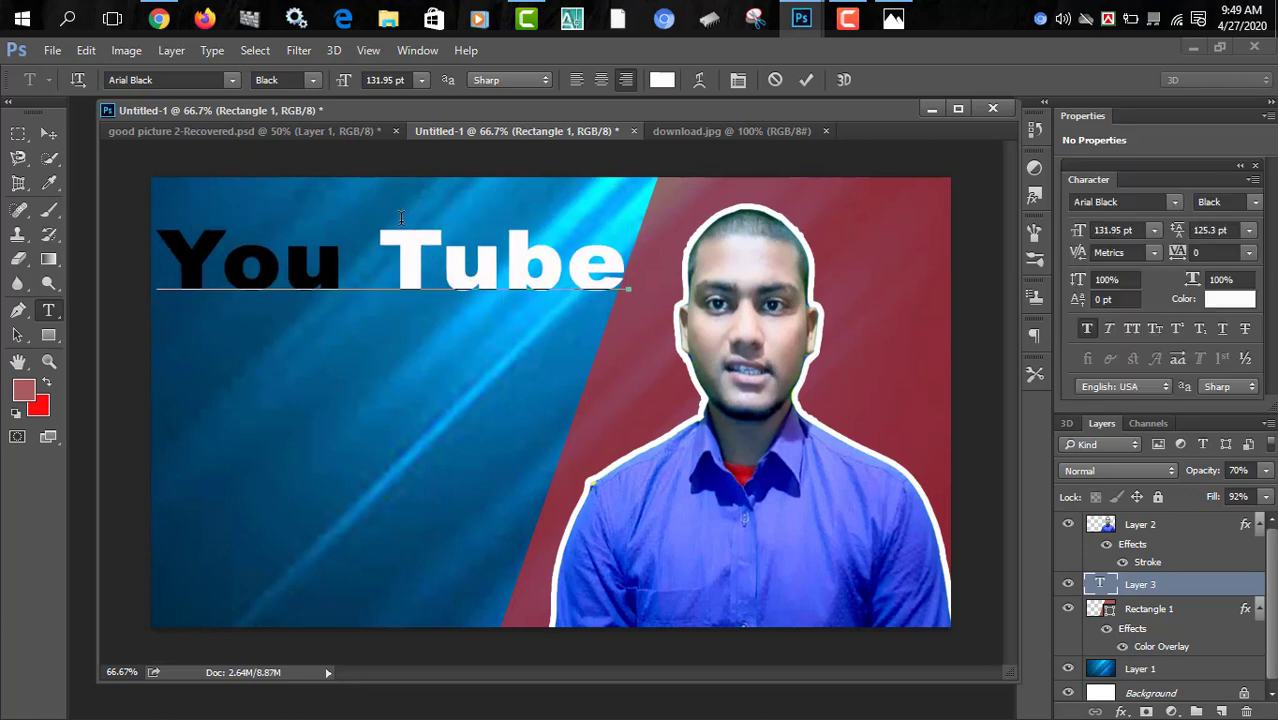
drag(391, 226, 386, 211)
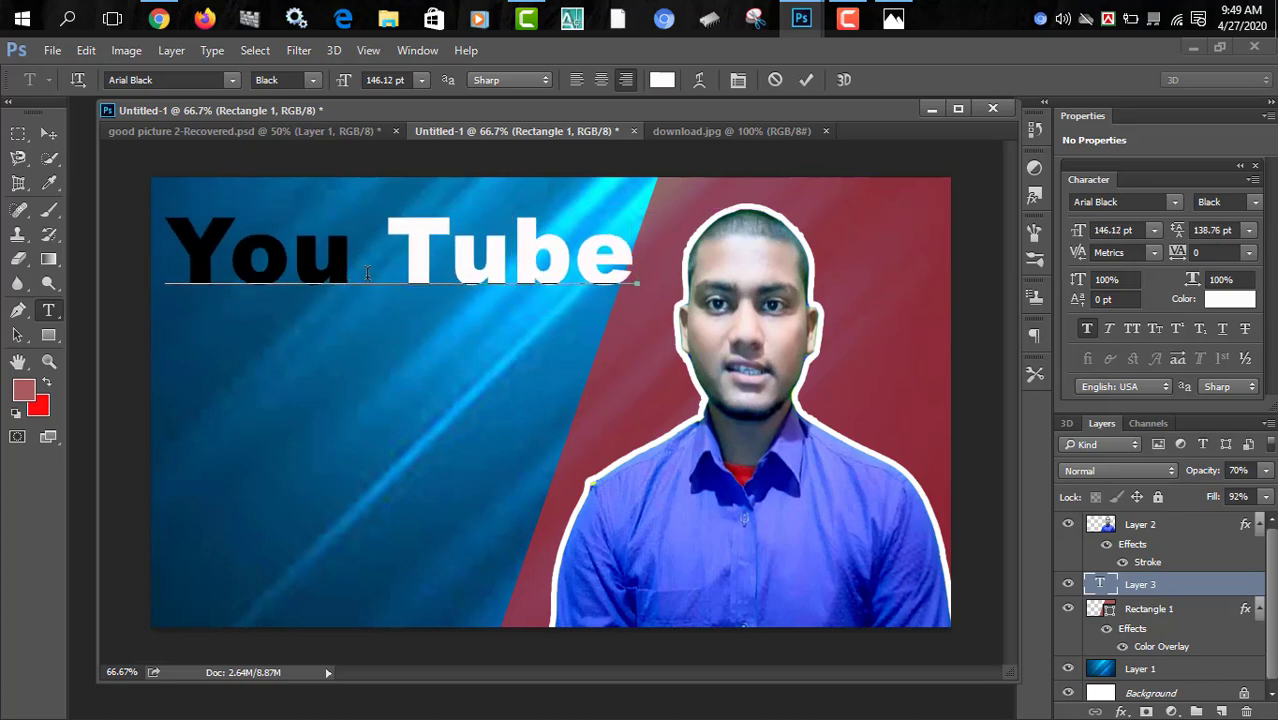
click(54, 134)
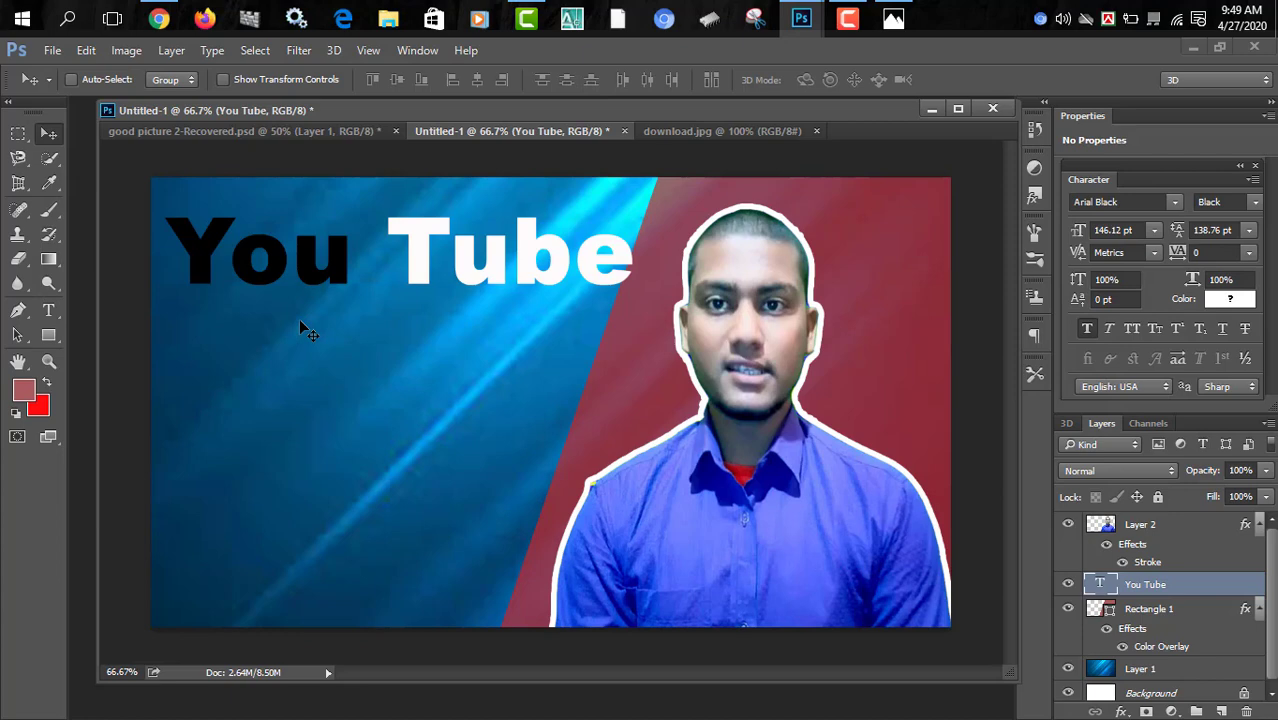
Draw a rectangle of about 337 × 166 px over "You" and another of about 430 × 162 px over "Tube".
click(48, 335)
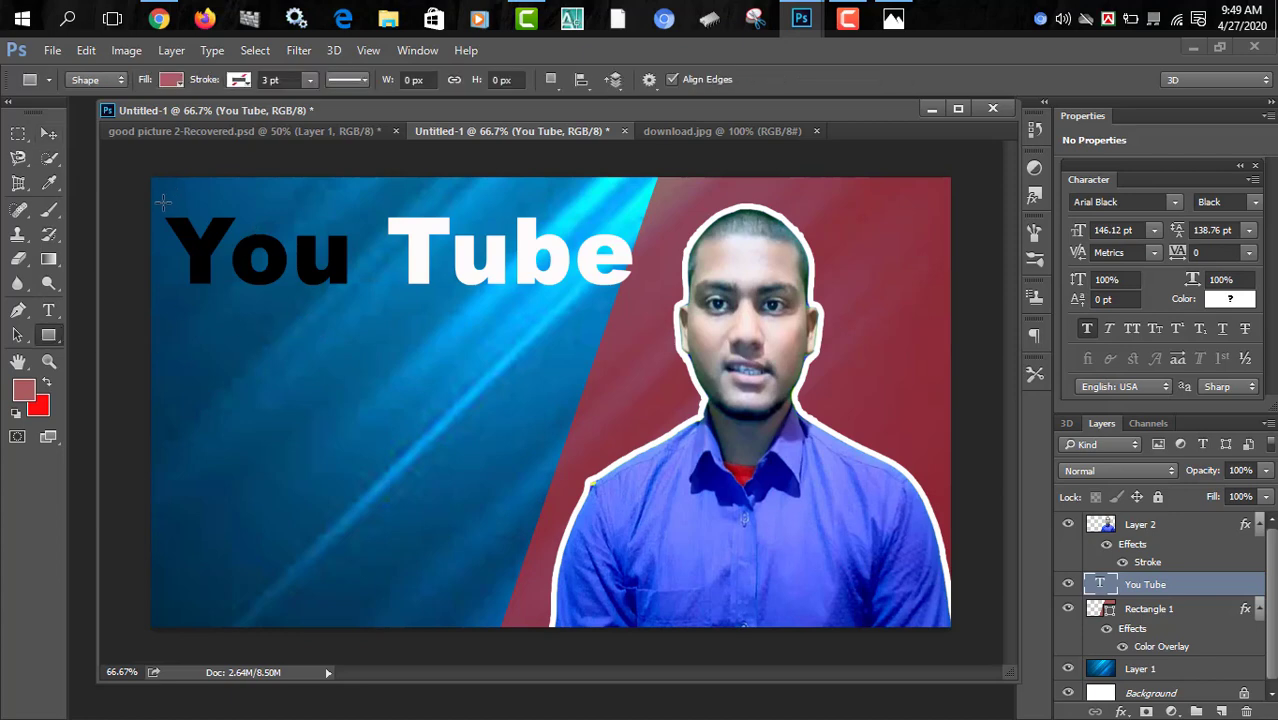
drag(160, 203, 371, 306)
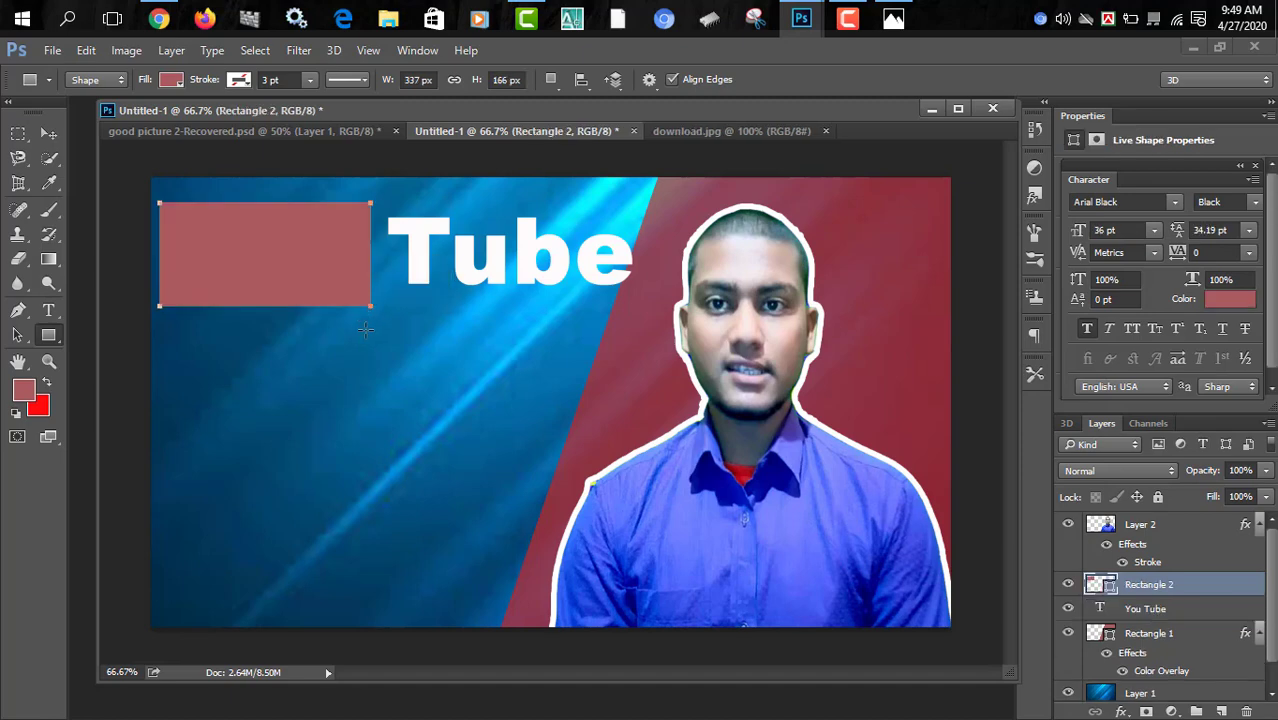
drag(385, 201, 652, 301)
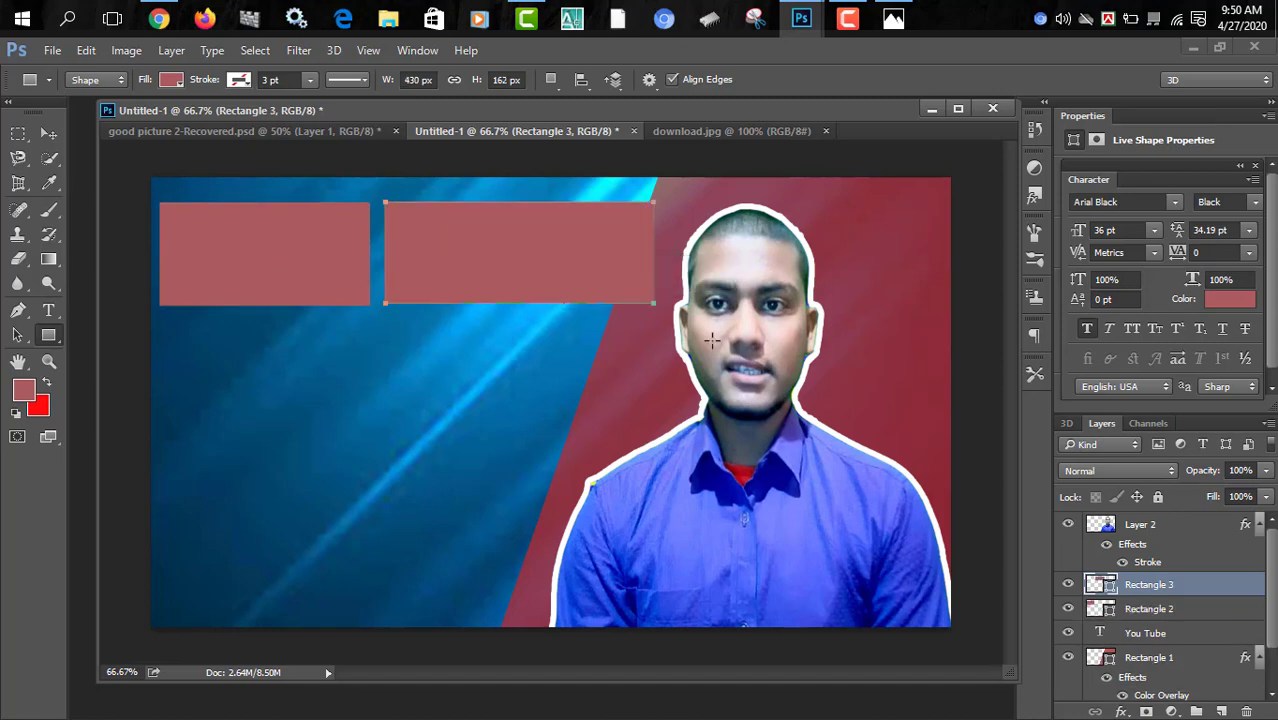
Move both new rectangle layers below the text, with the "You" rectangle directly above Layer 1.
drag(1178, 586, 1165, 645)
drag(1155, 594, 1195, 698)
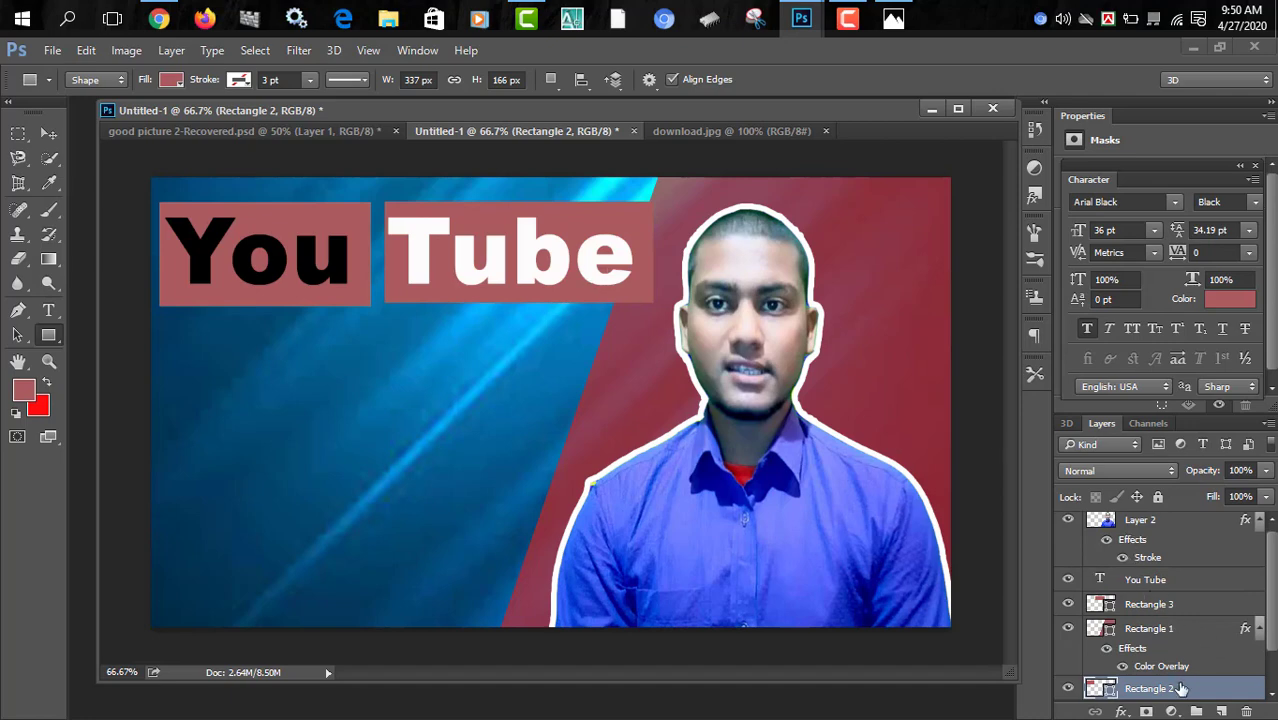
scroll(1180, 688, down, 2)
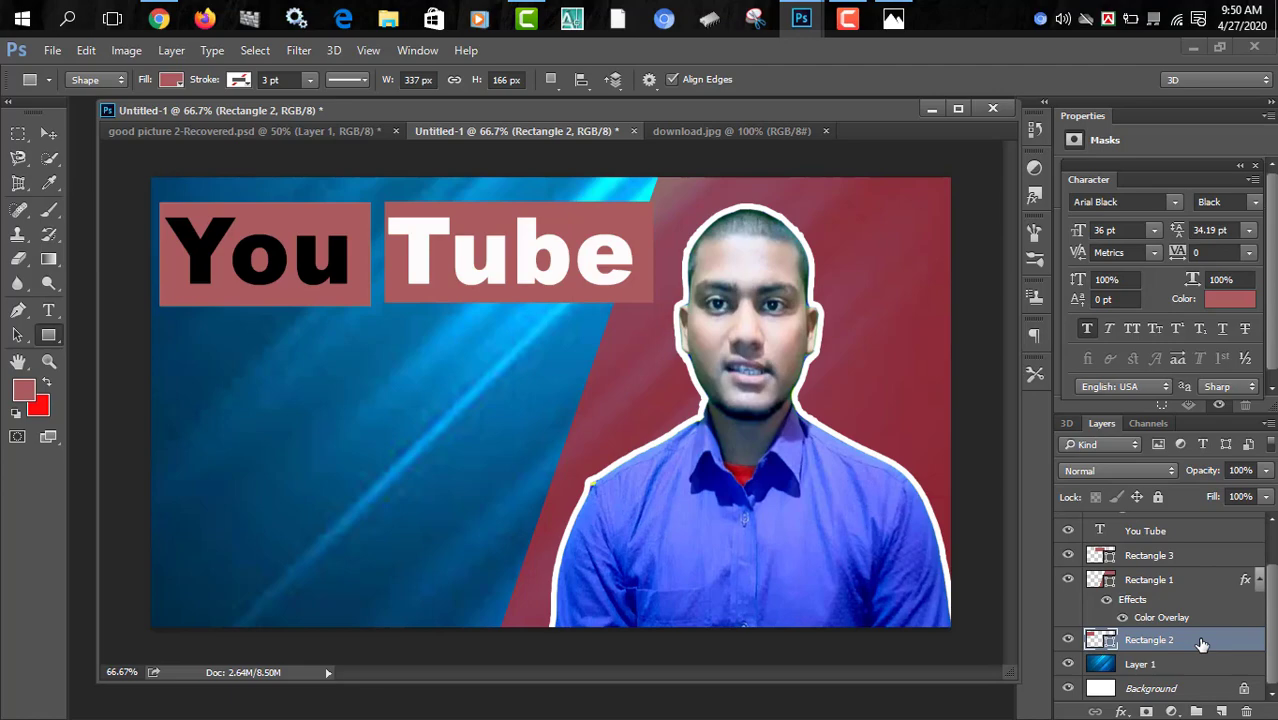
Add a white Color Overlay at 44% opacity to the rectangle behind "You" and apply the layer style.
double_click(1202, 640)
drag(380, 138, 1023, 250)
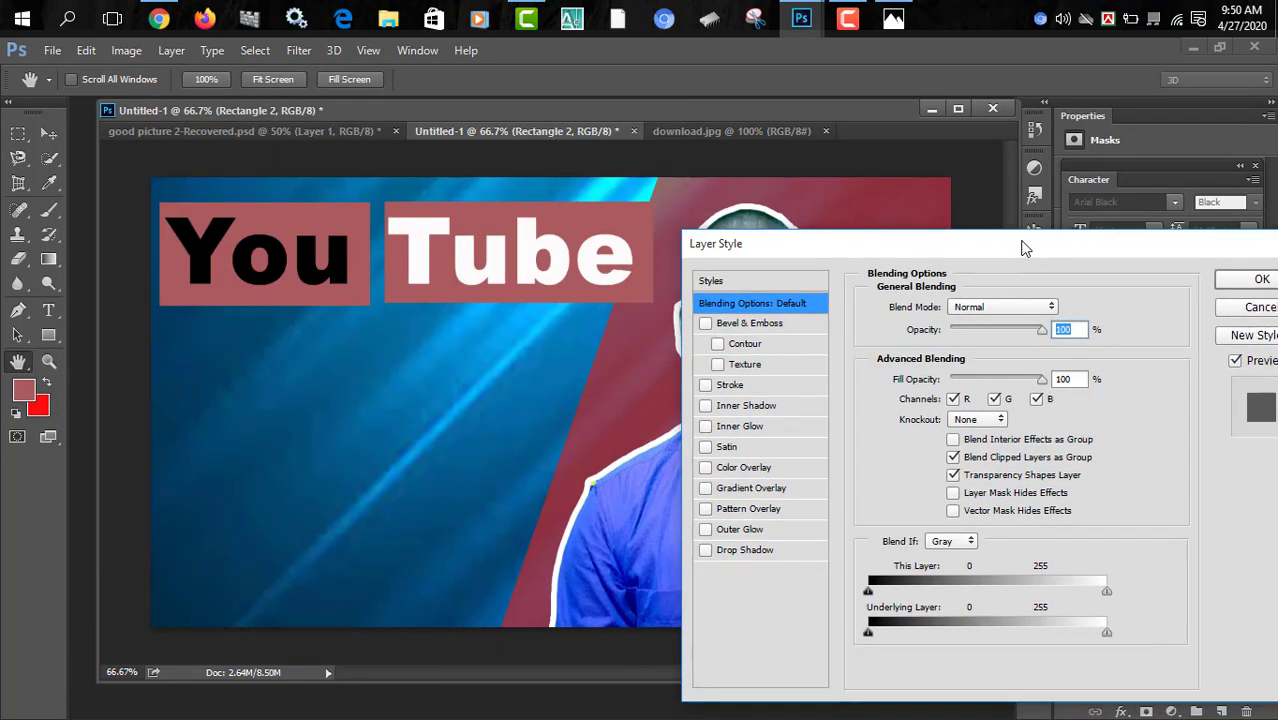
click(745, 469)
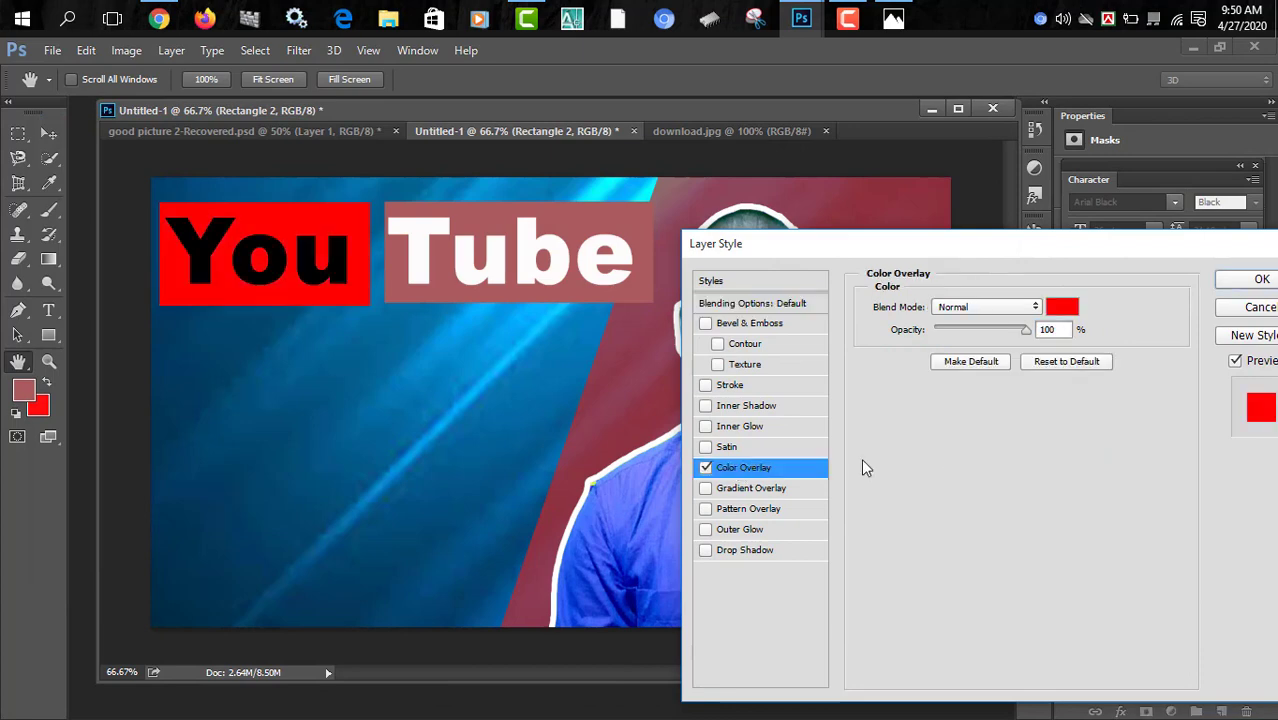
click(1064, 310)
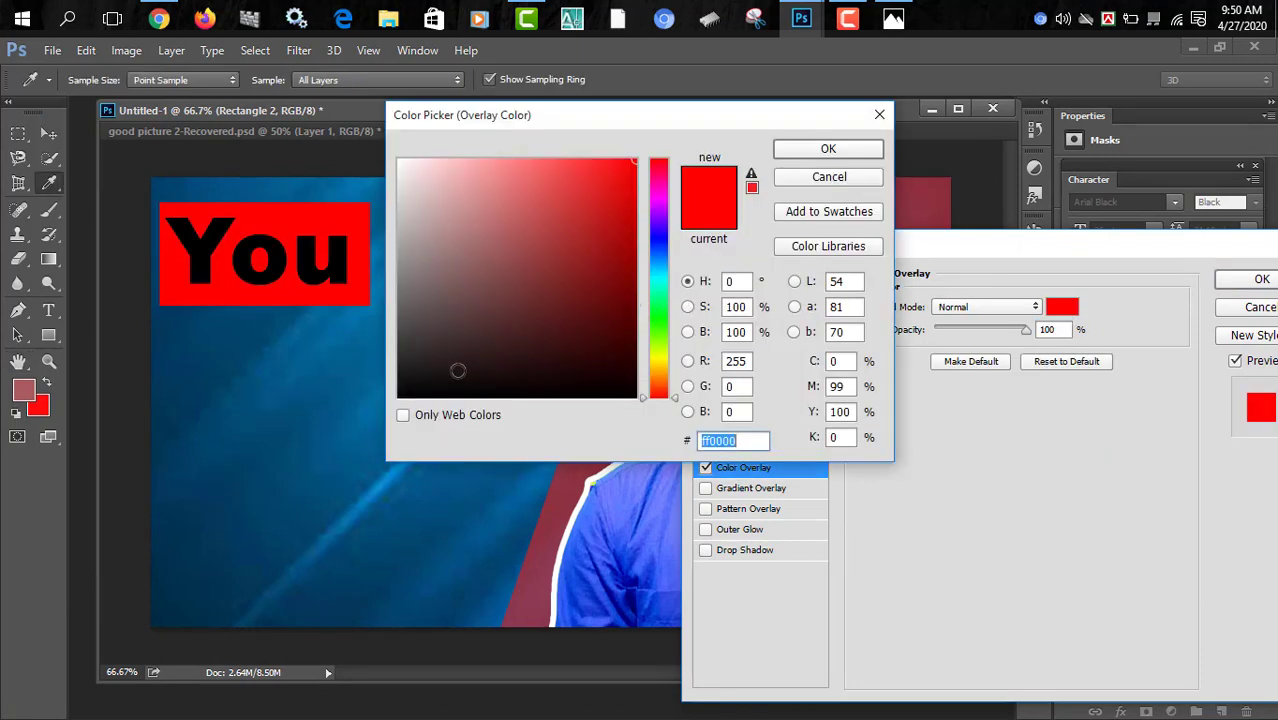
click(398, 172)
click(828, 148)
drag(1025, 330, 974, 332)
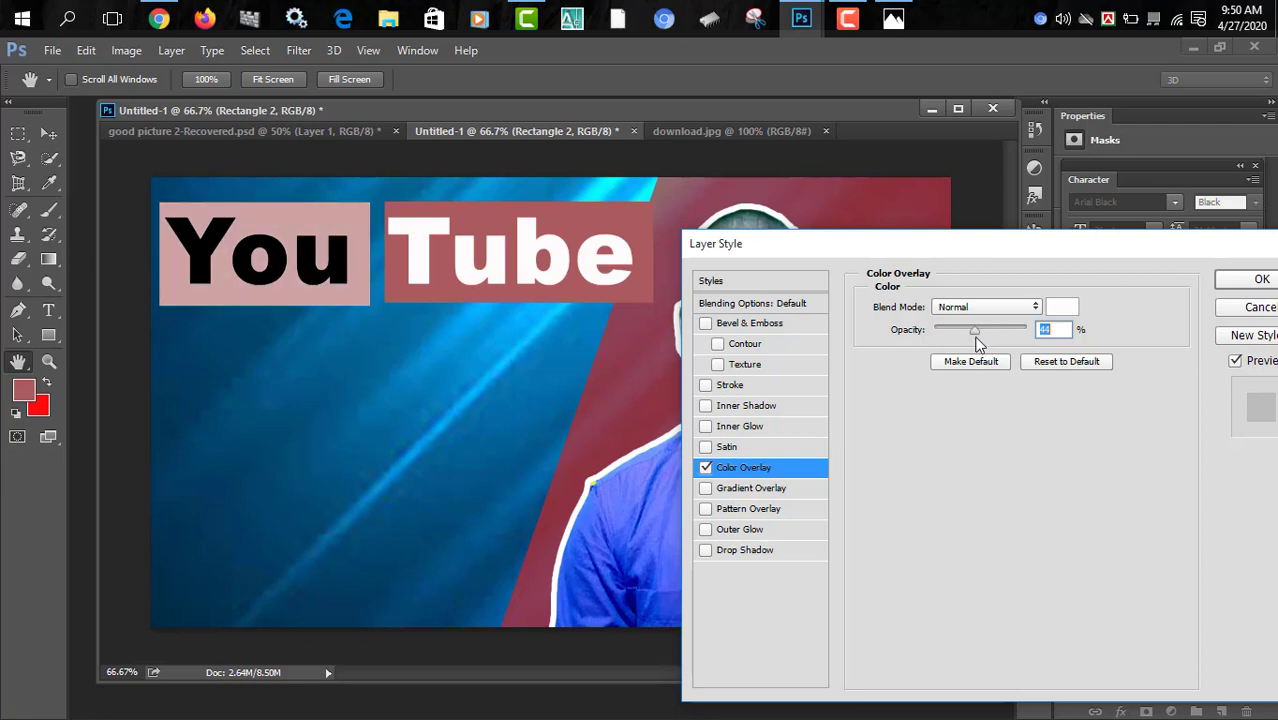
click(1258, 282)
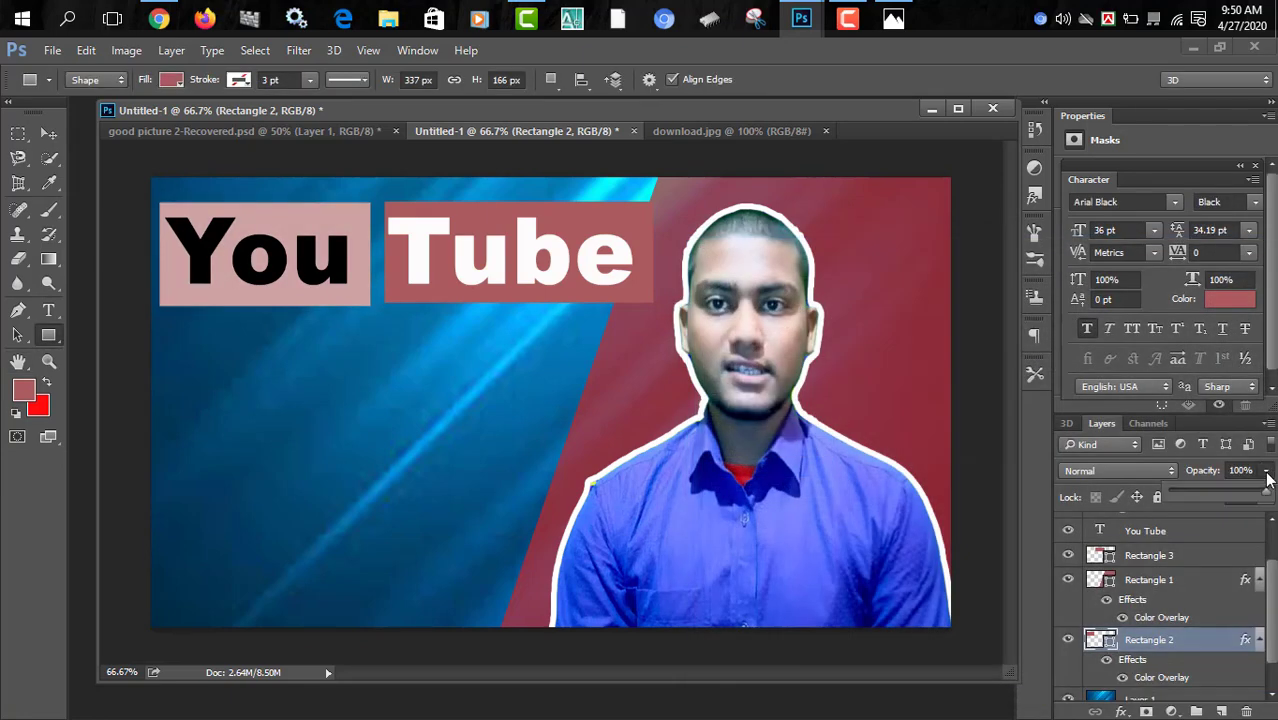
Set the opacity of the rectangle layer behind "You" to 75% and its fill to 63%.
click(1242, 492)
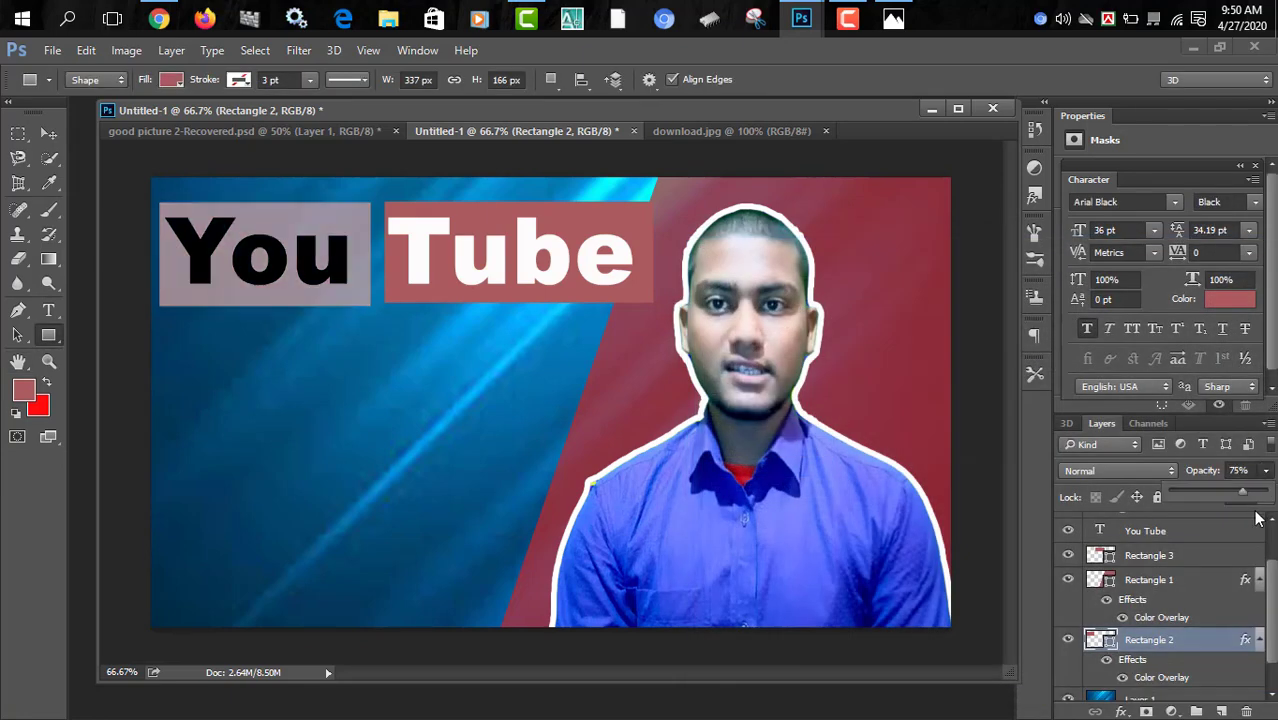
click(1266, 497)
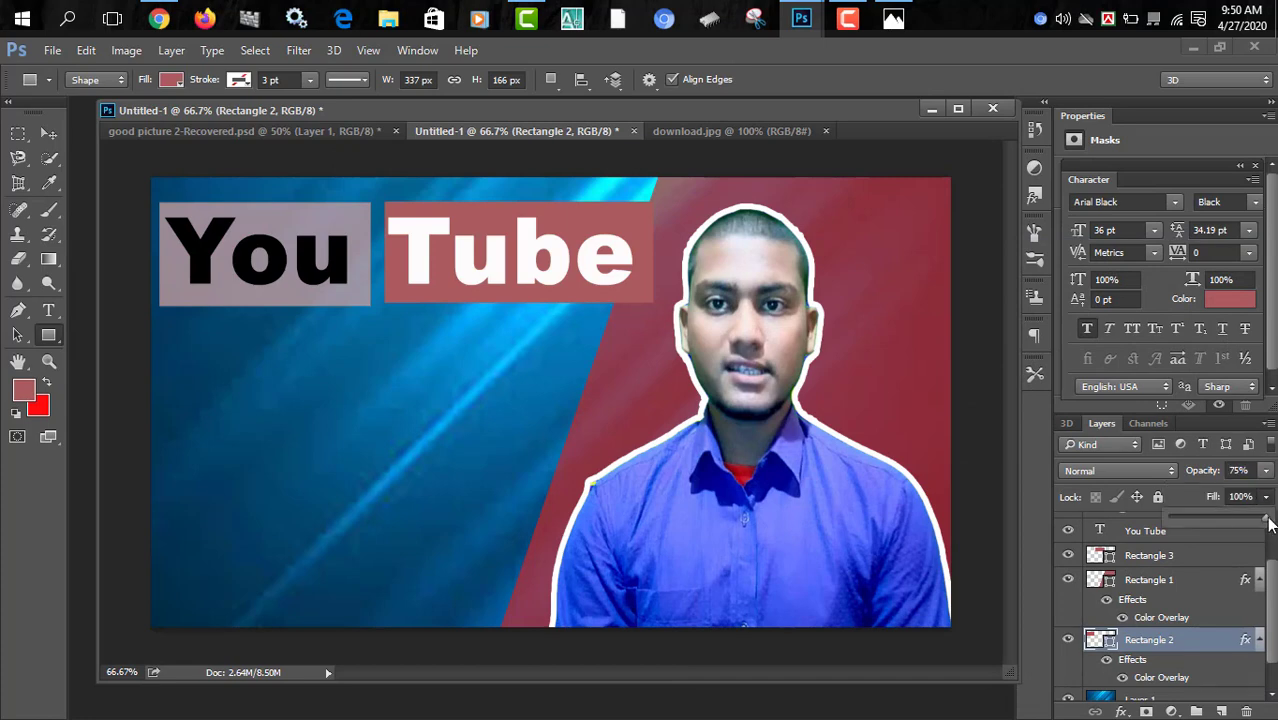
click(1250, 519)
drag(1242, 521, 1234, 524)
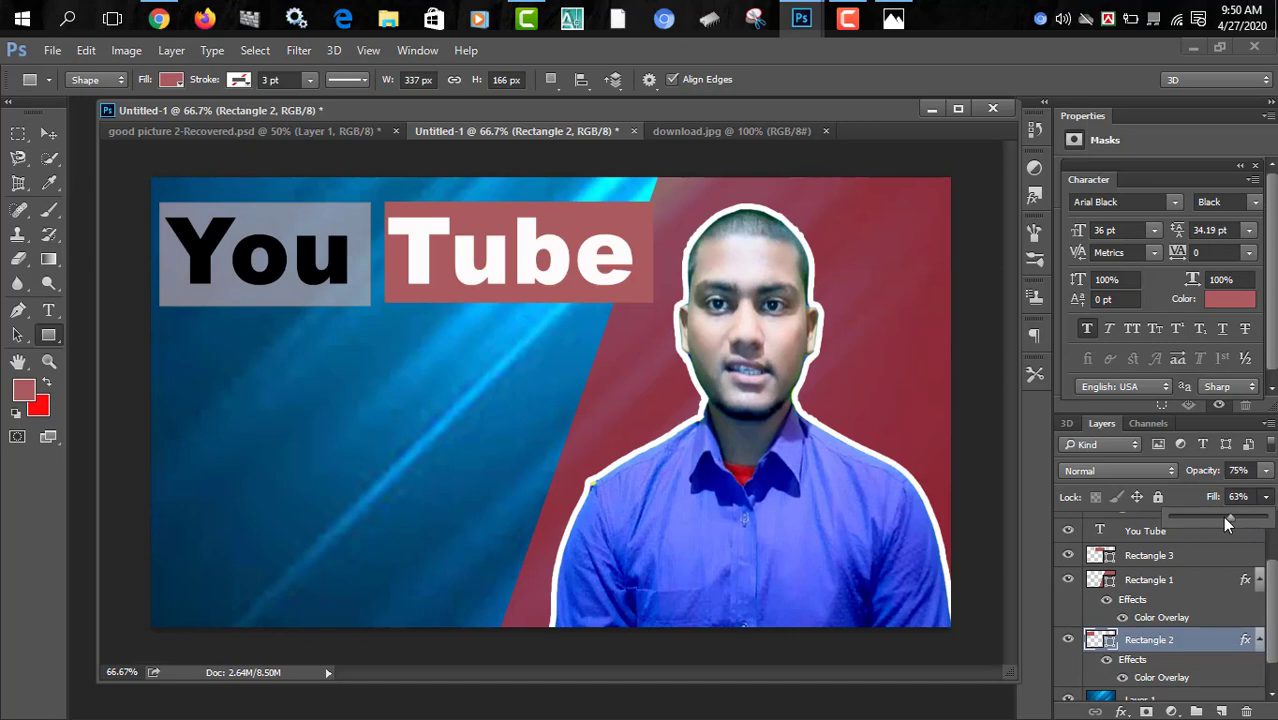
Nudge the rectangle behind "Tube" slightly right and down.
click(1160, 531)
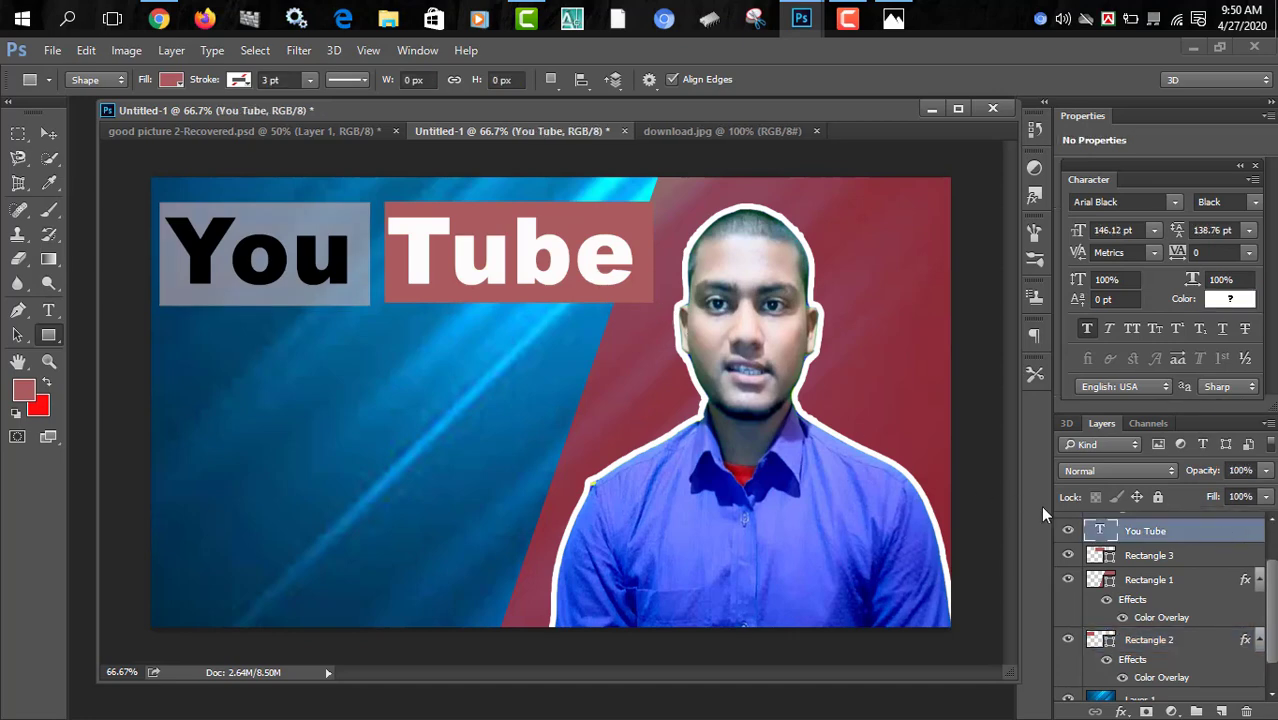
click(1176, 565)
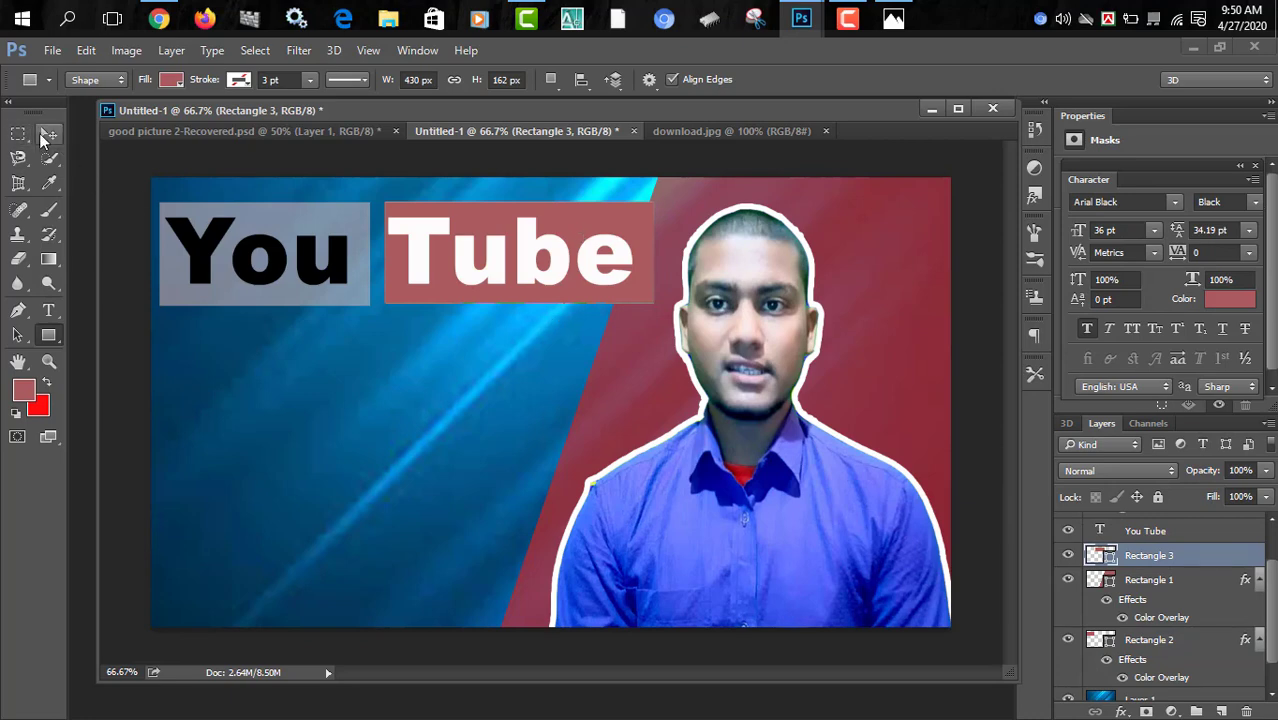
click(49, 133)
drag(452, 314, 457, 320)
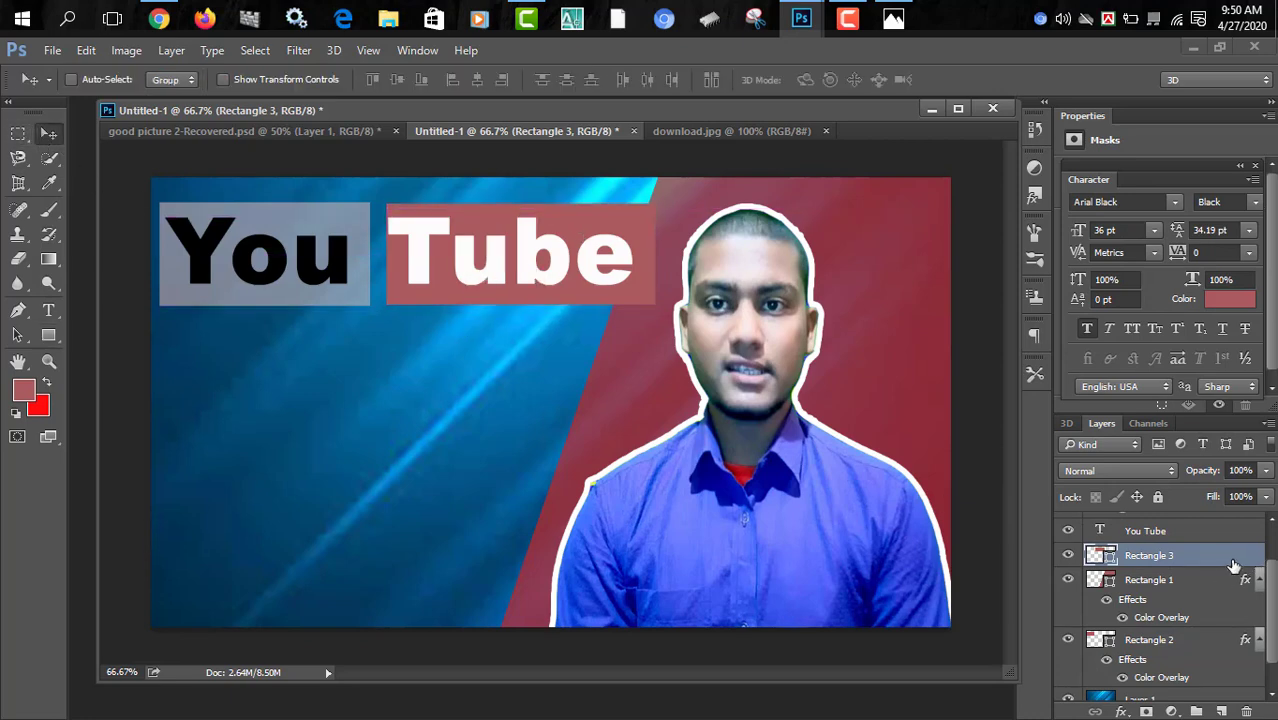
Add a red (ff0000) Color Overlay at 56% opacity to the rectangle behind "Tube" and apply the layer style.
double_click(1233, 566)
drag(655, 105, 911, 270)
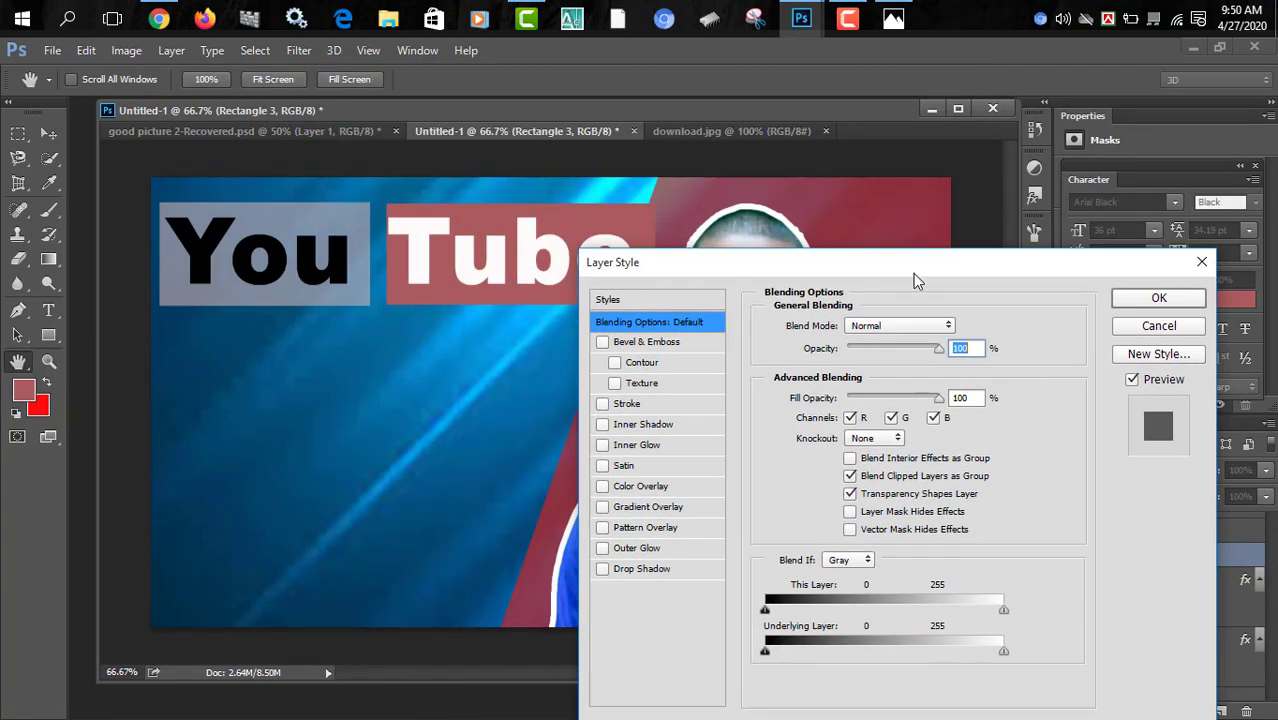
click(659, 485)
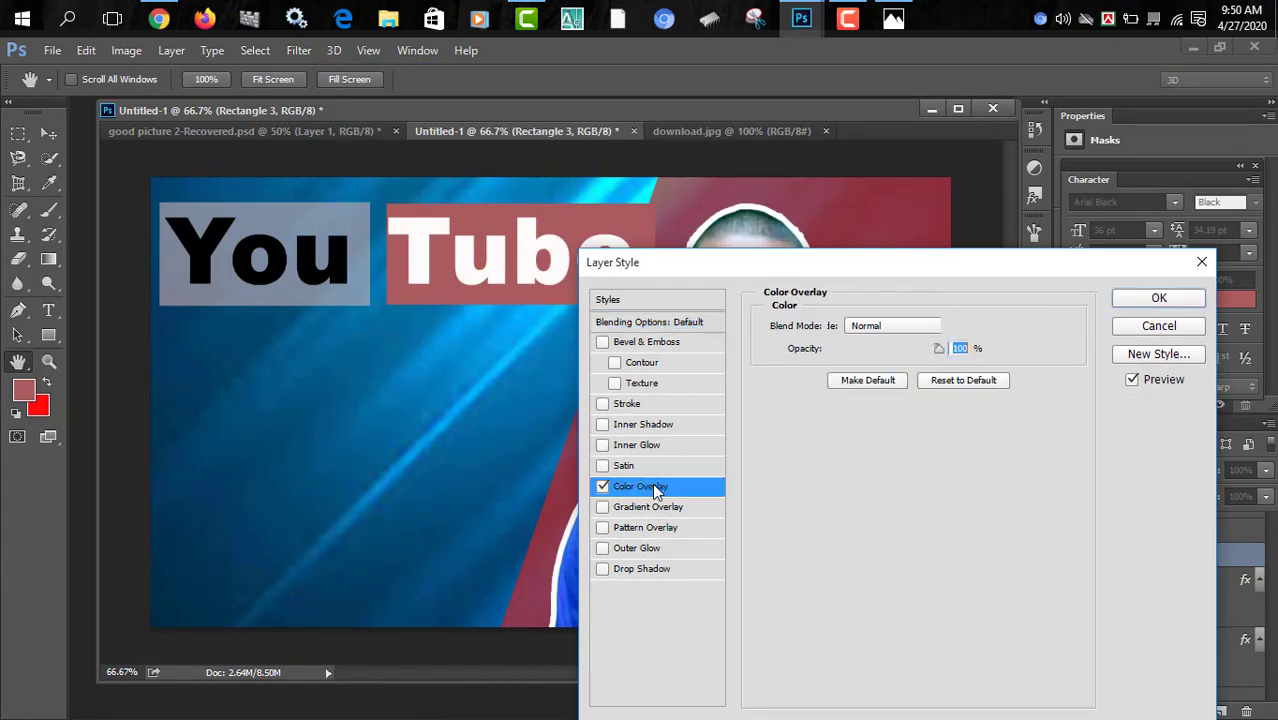
click(960, 325)
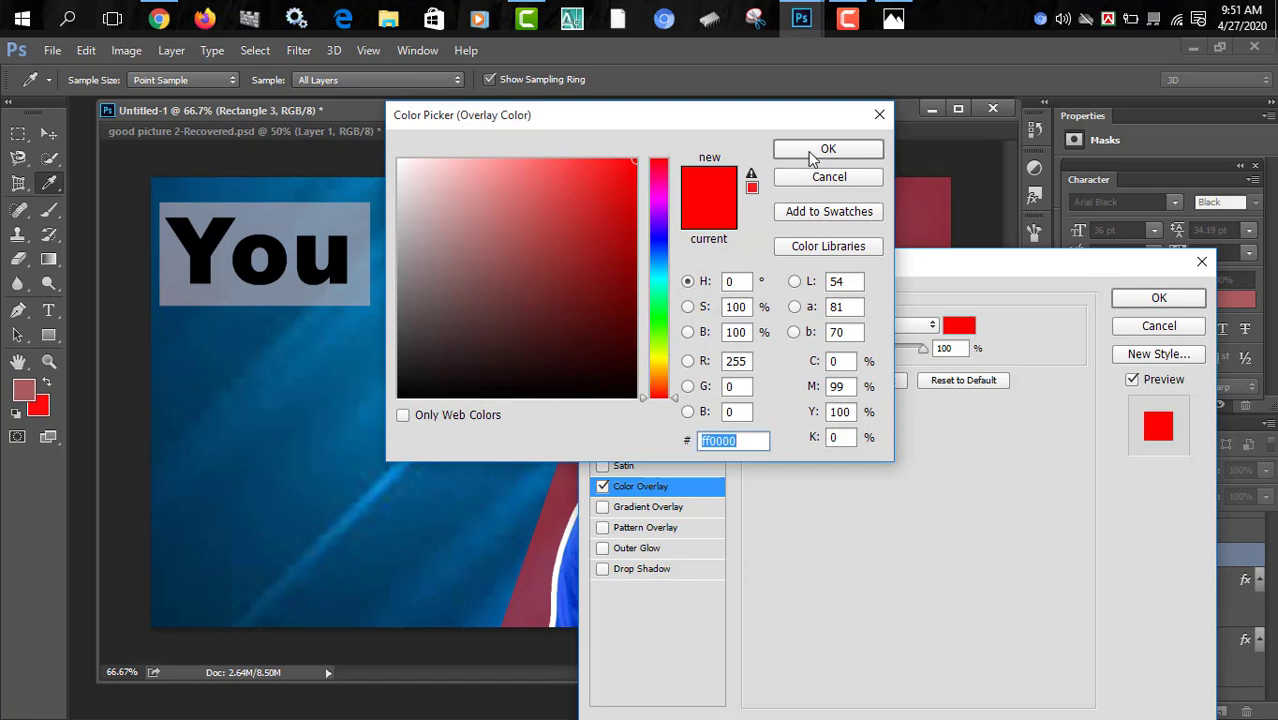
click(827, 149)
drag(920, 350, 884, 356)
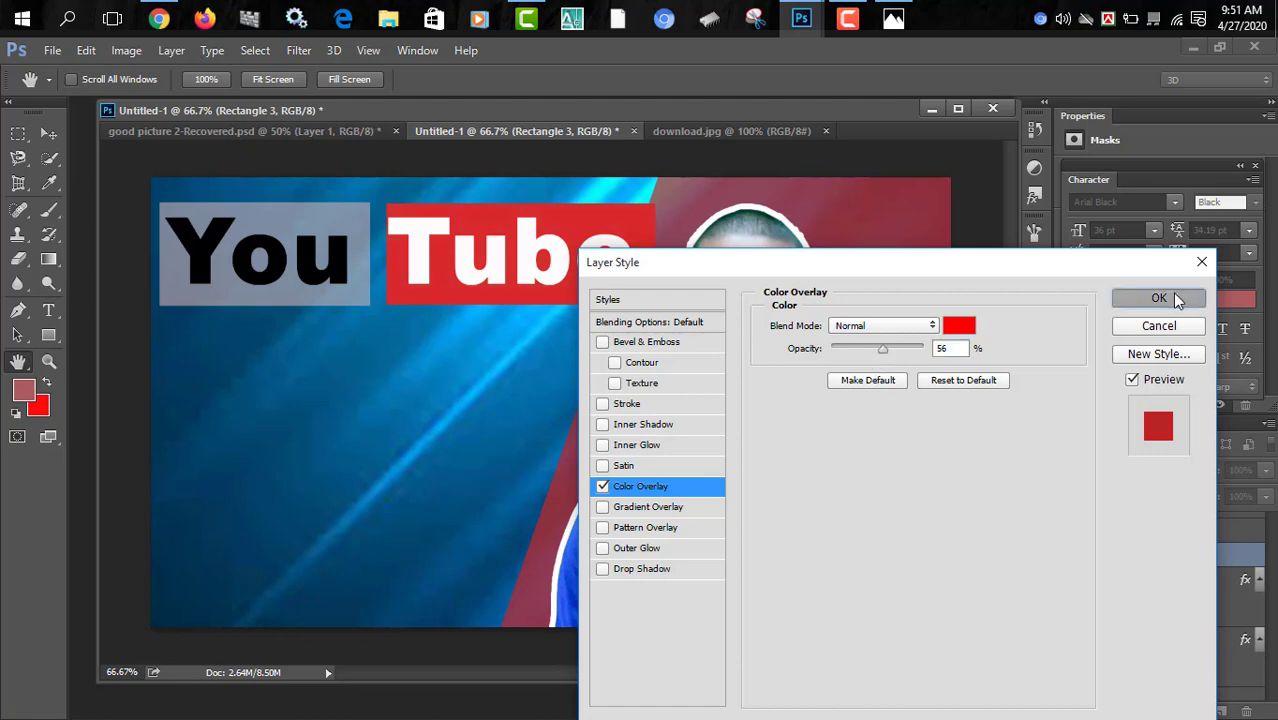
click(1158, 298)
Set the opacity of the rectangle layer behind "Tube" to 85% and its fill to 80%.
mouse_move(1236, 492)
mouse_down()
mouse_move(1224, 496)
mouse_move(1251, 491)
mouse_up()
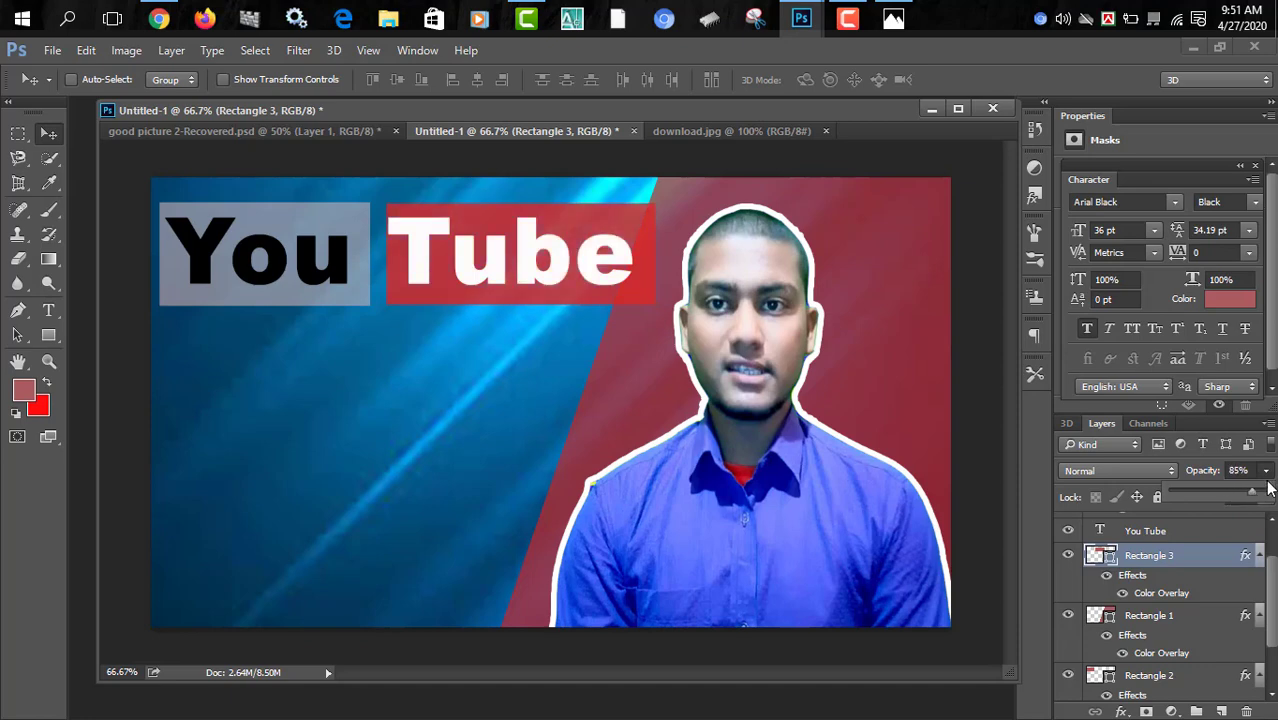
click(1266, 497)
click(1238, 519)
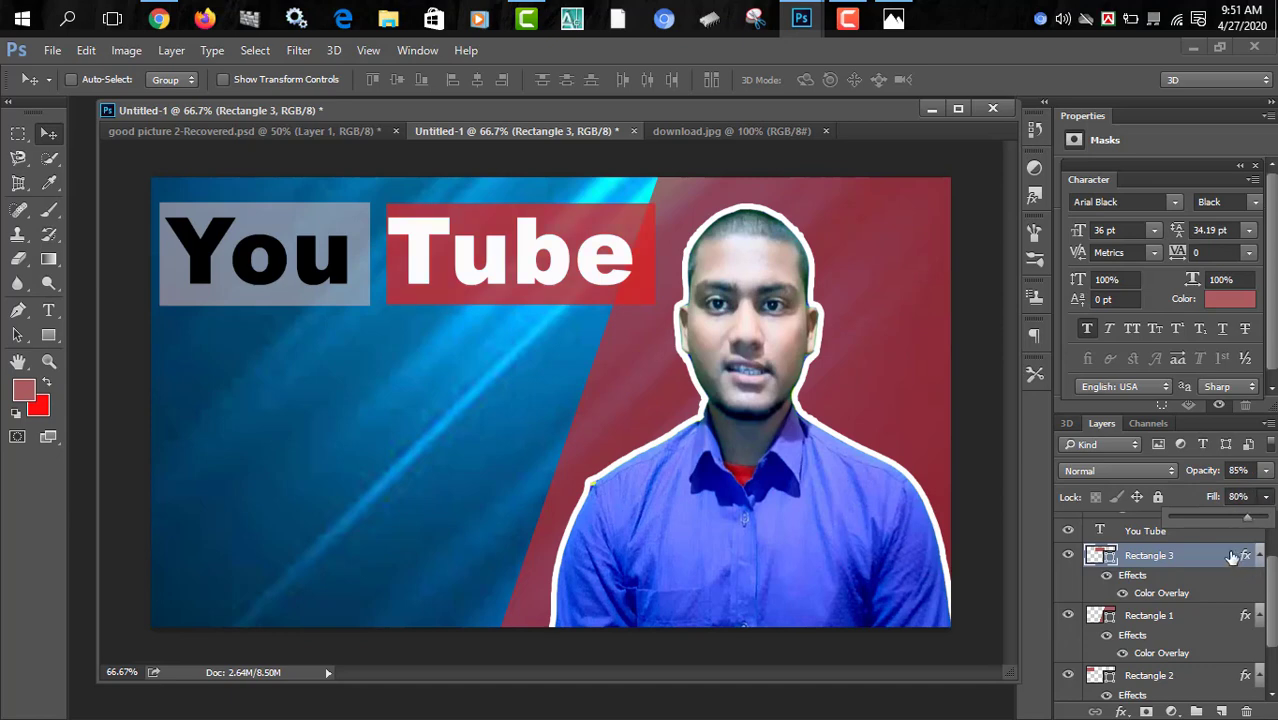
Scale the "You Tube" text to about 94.5% of its height and apply the transformation.
click(1193, 540)
key(ctrl)
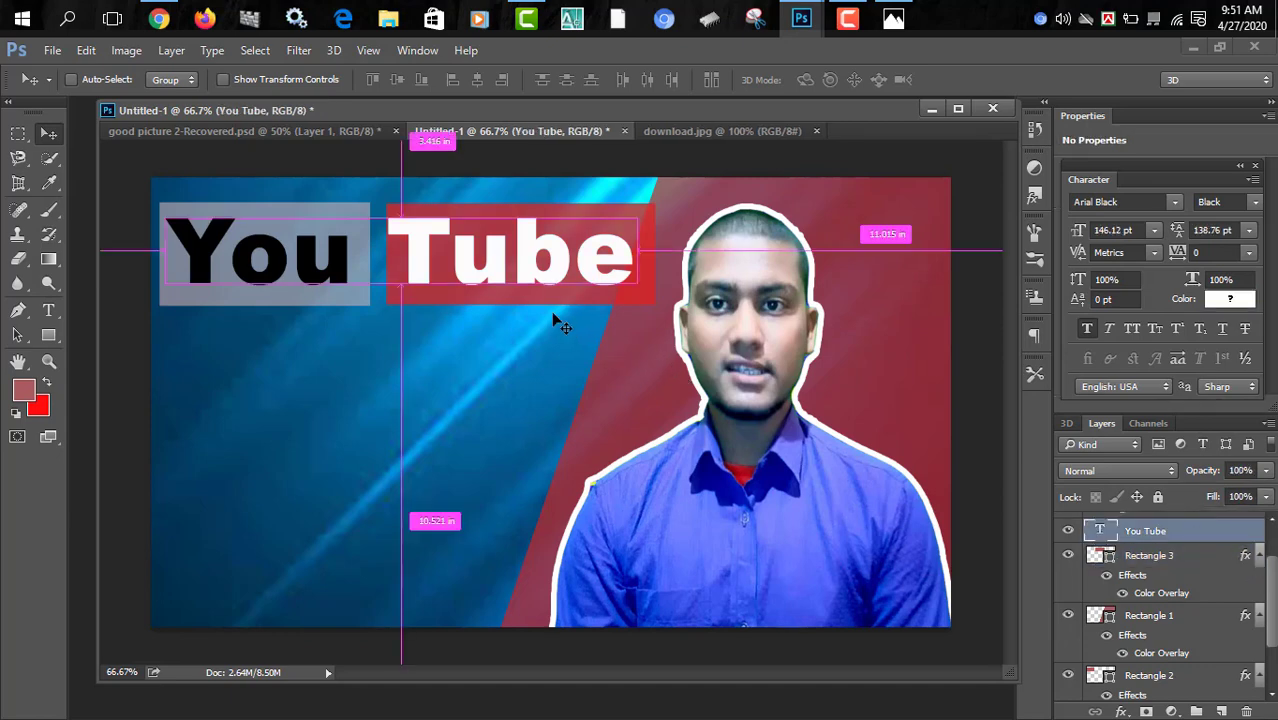
key(ctrl+t)
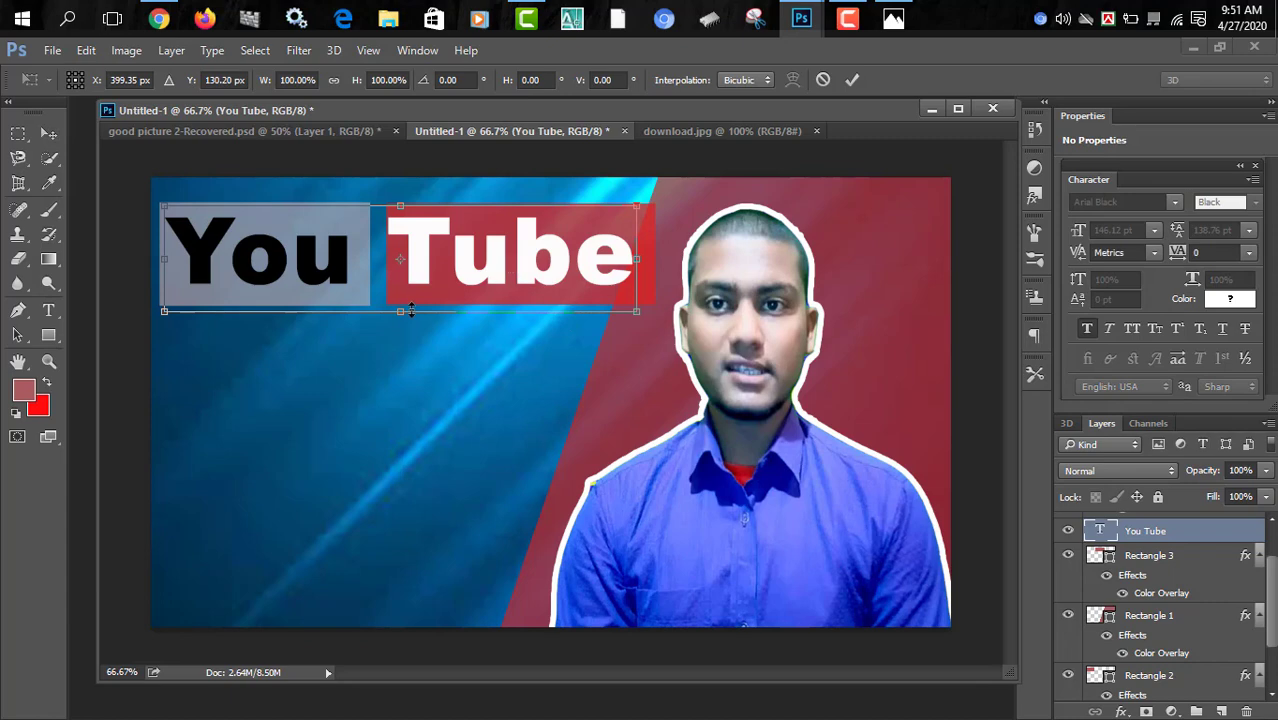
drag(398, 312, 397, 307)
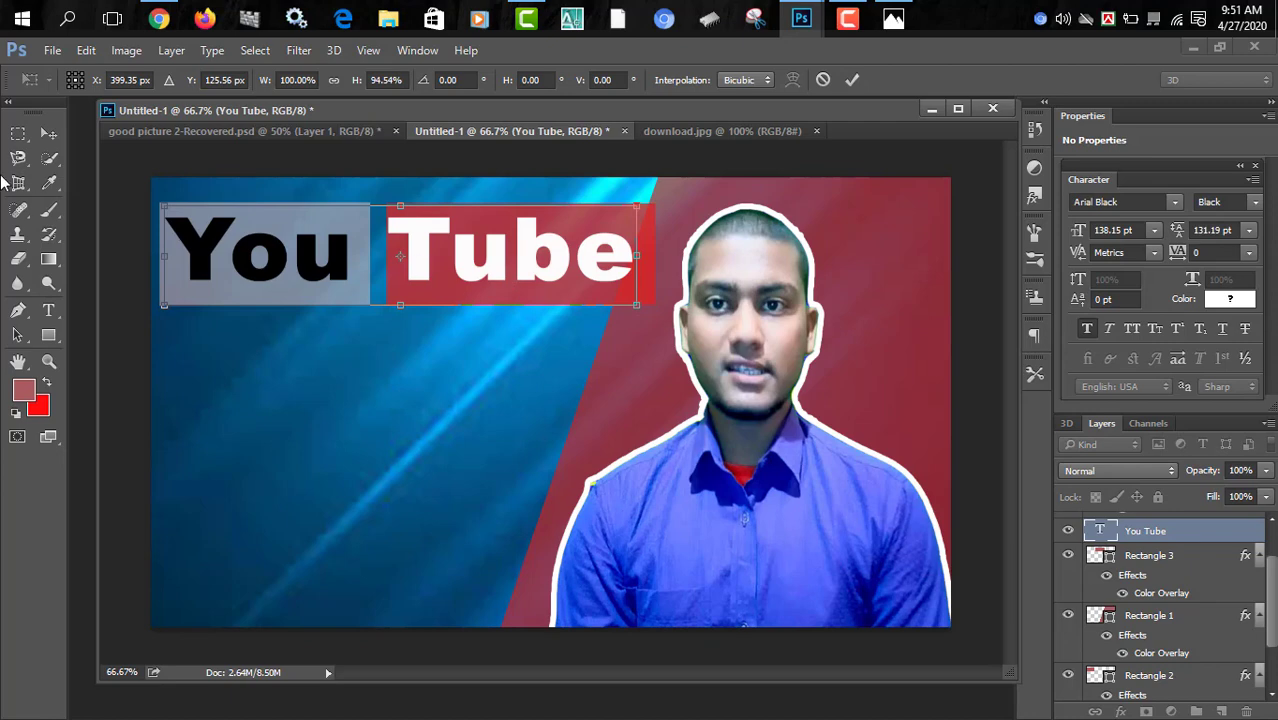
click(48, 133)
click(571, 315)
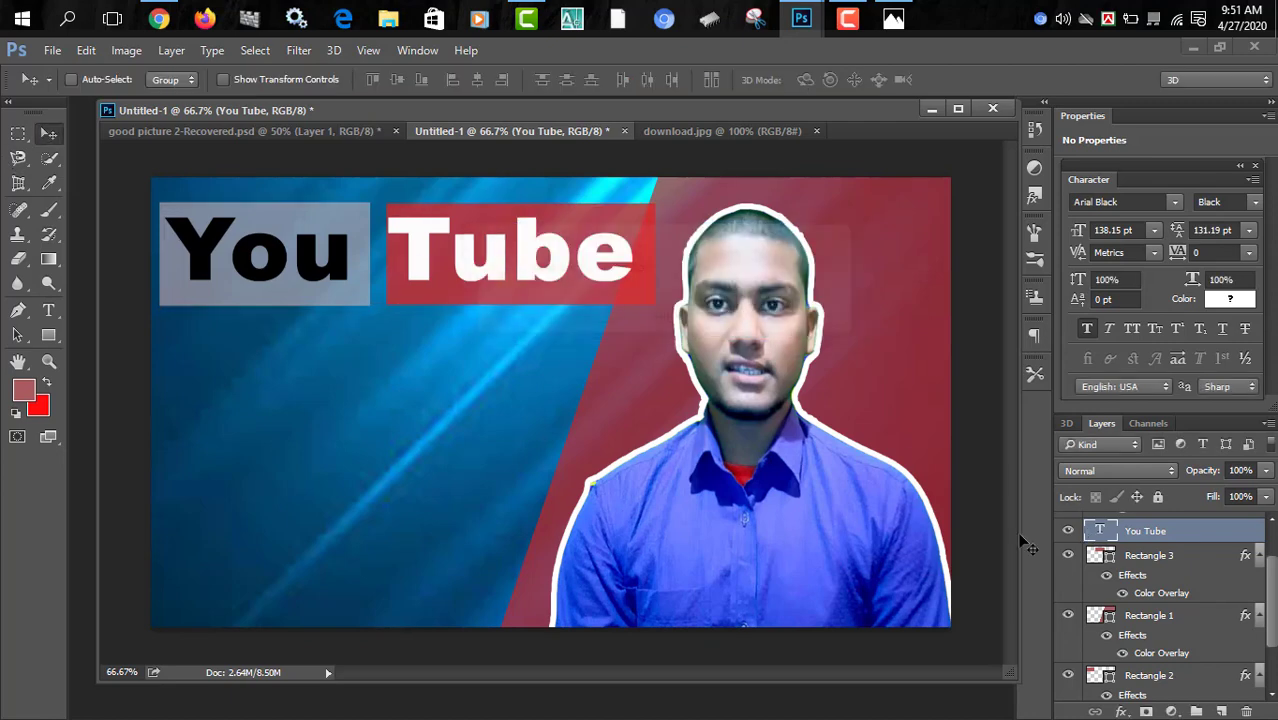
click(1150, 615)
drag(647, 273, 649, 289)
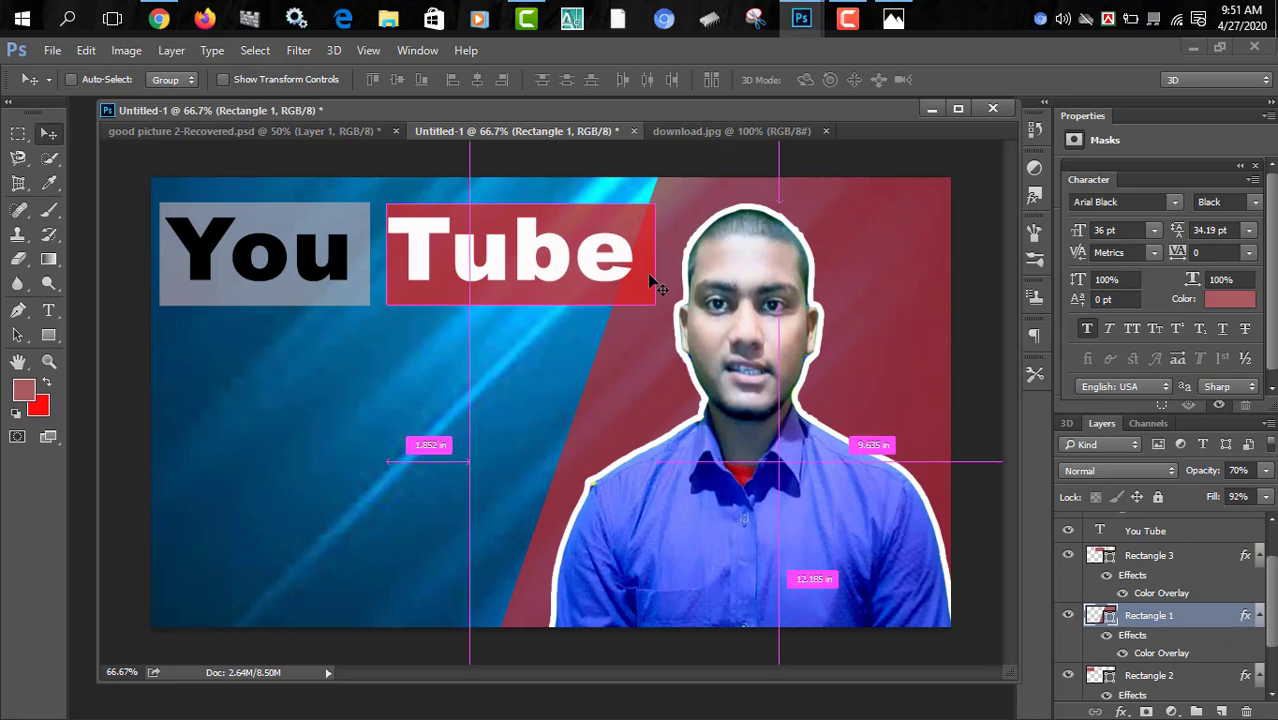
key(ctrl+t)
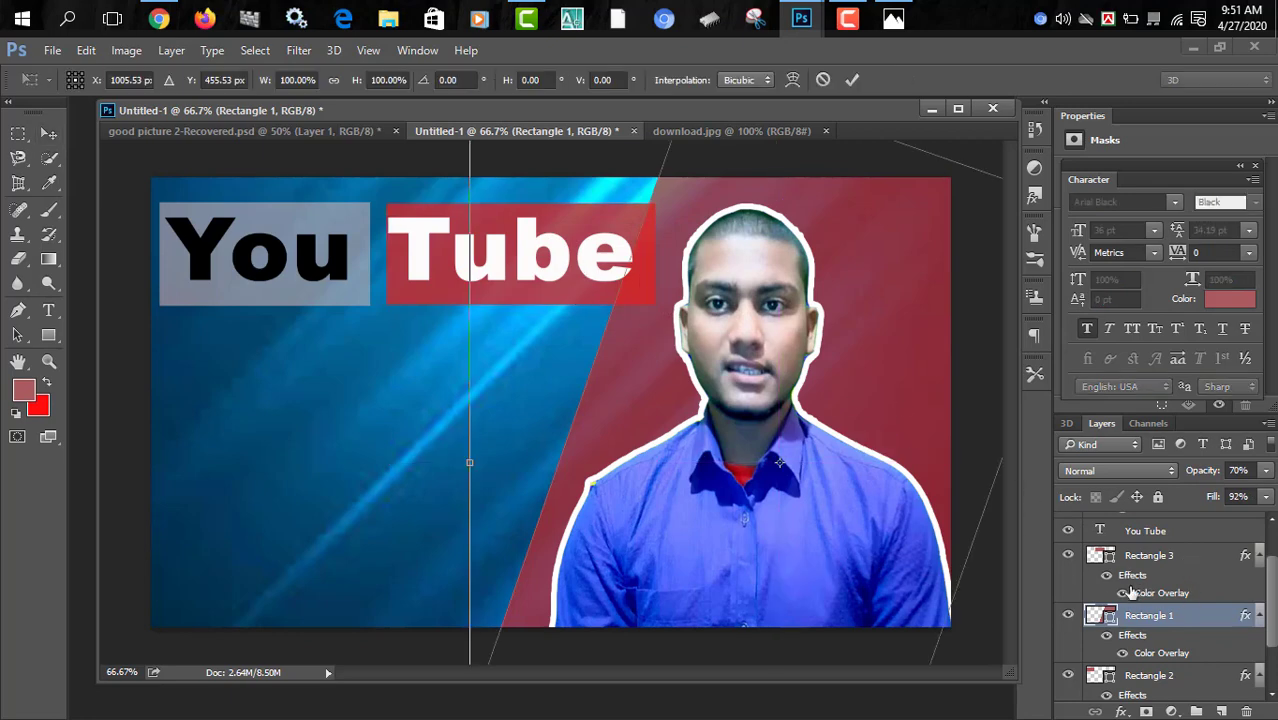
click(48, 133)
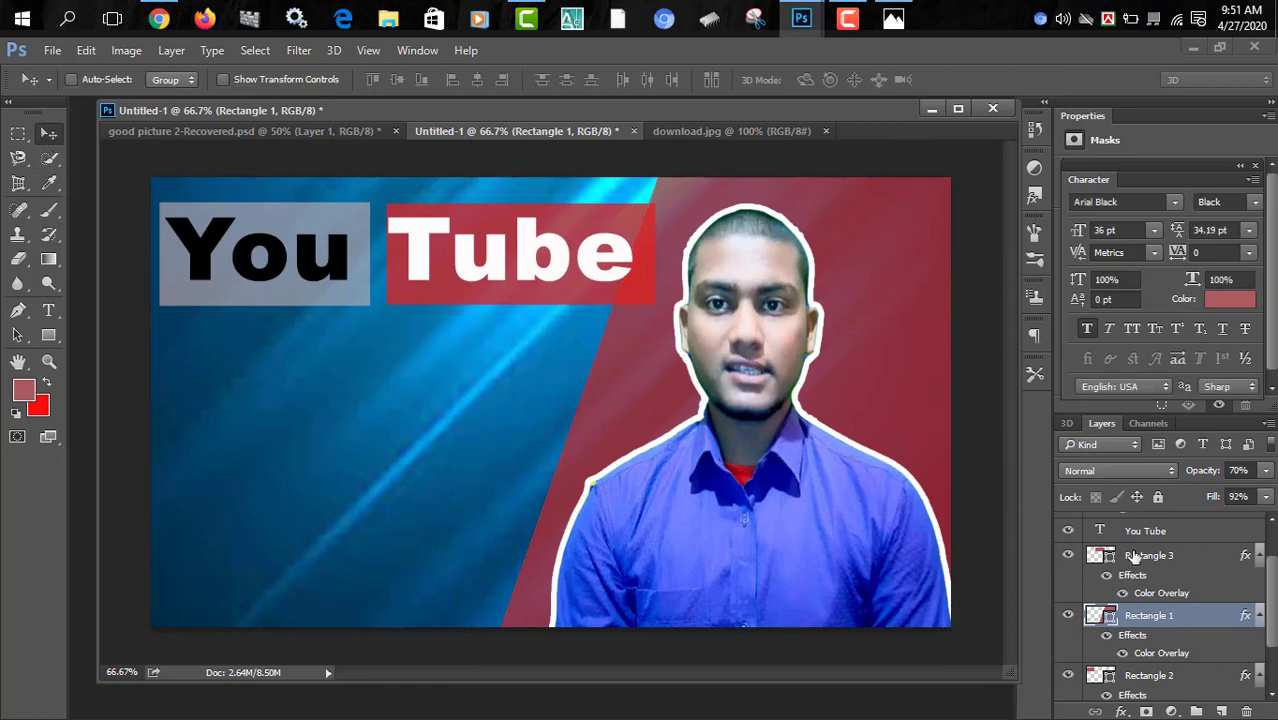
Stretch the rectangle behind "Tube" to about 103% width and 102.5% height so its left edge meets the "You" rectangle, and apply.
click(1130, 556)
drag(552, 287, 551, 280)
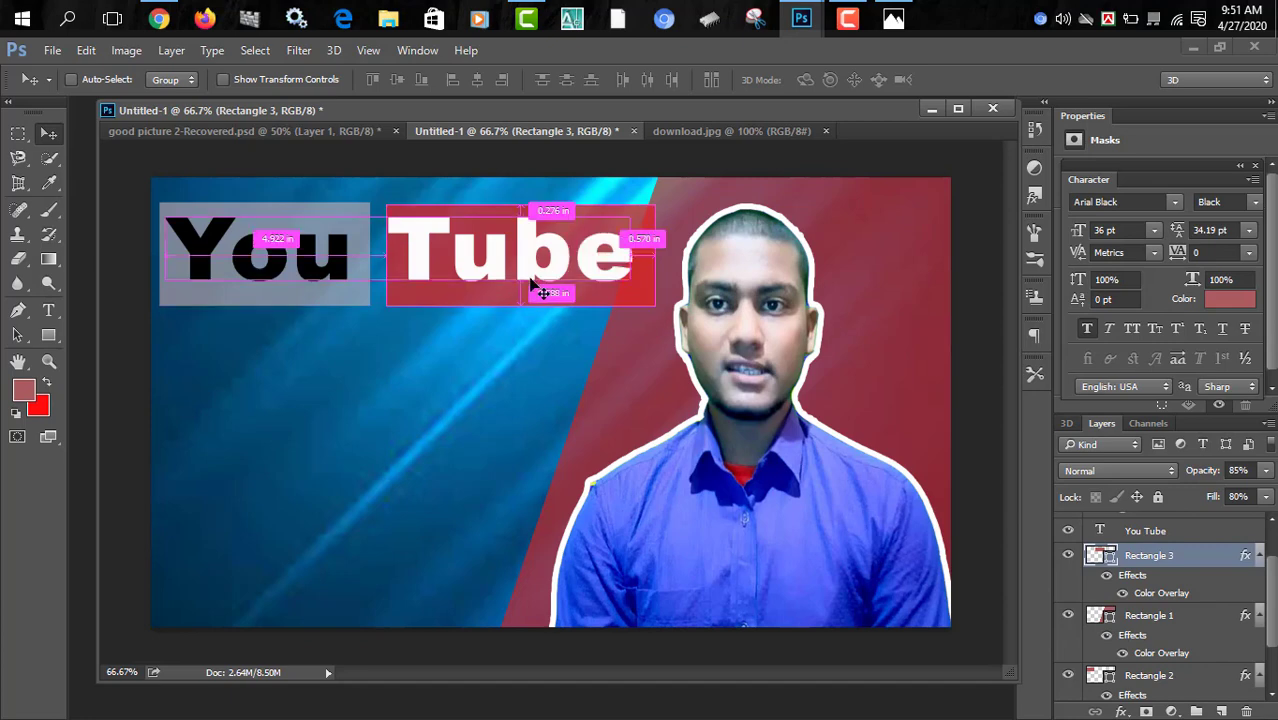
key(ctrl+t)
drag(654, 253, 647, 254)
drag(389, 254, 370, 254)
drag(507, 204, 507, 201)
click(49, 134)
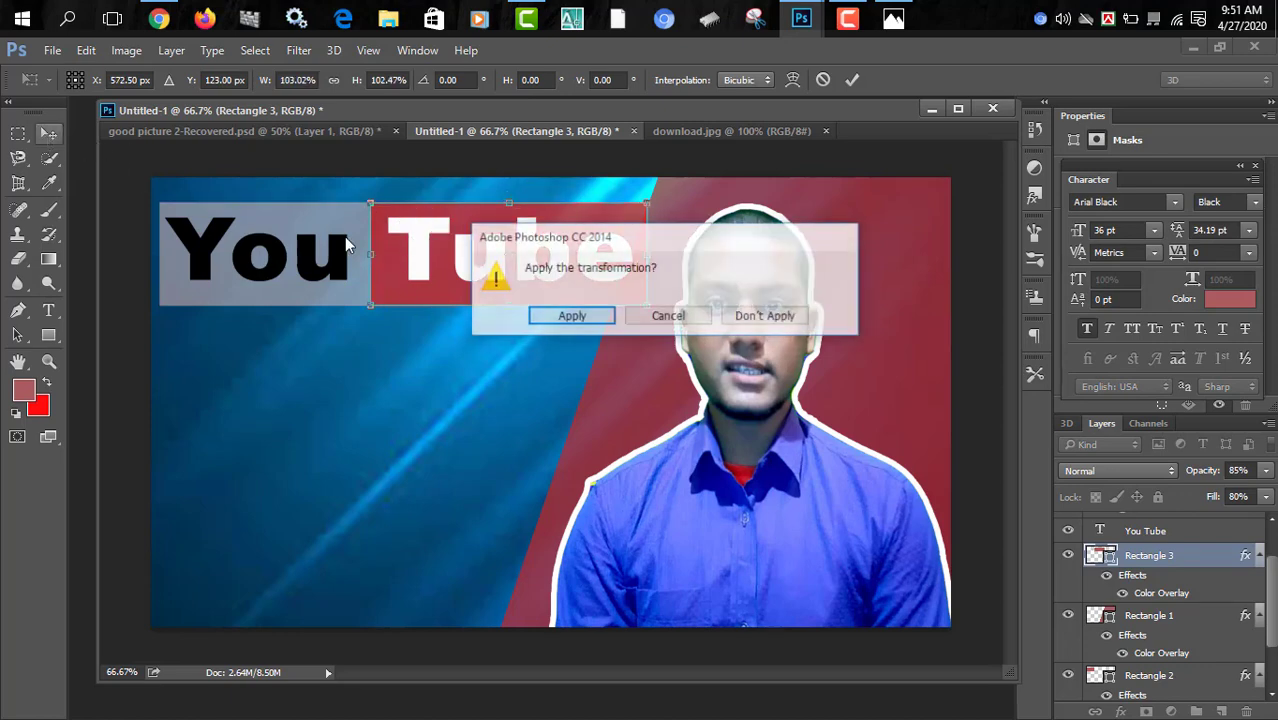
click(545, 316)
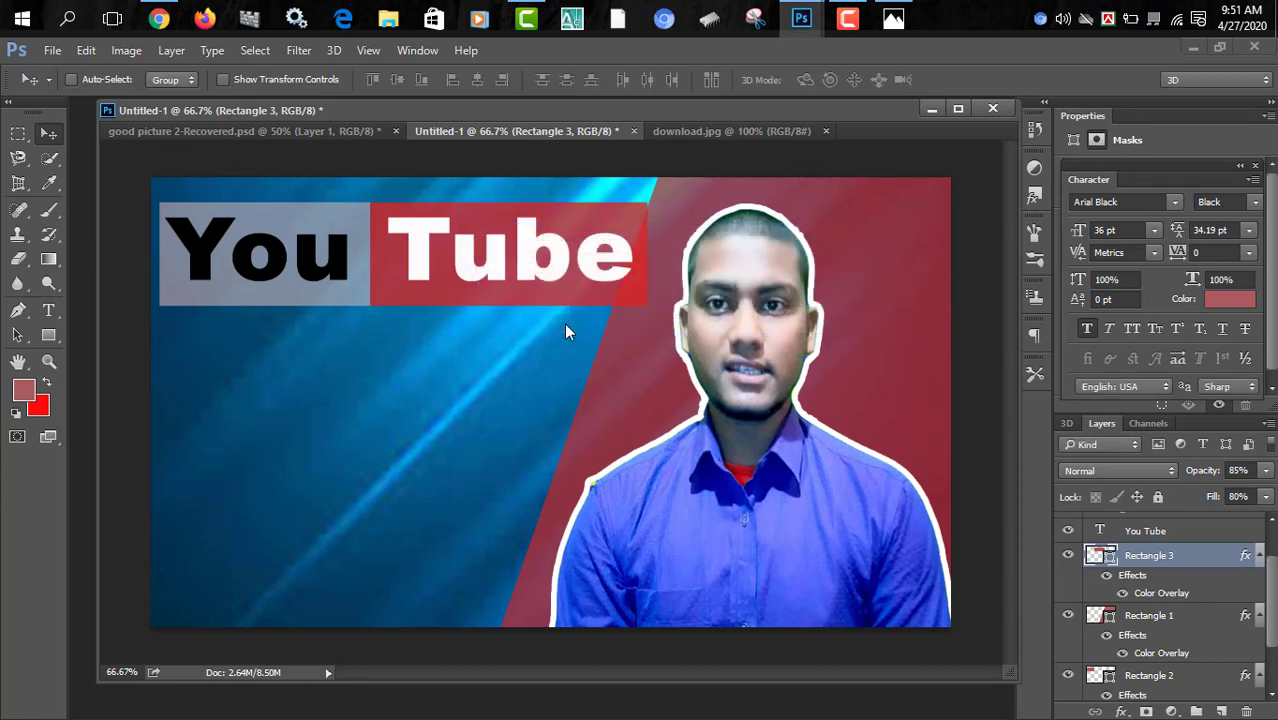
View the finished reference thumbnail in Photos, and return to the Untitled-1 document in Photoshop.
click(157, 127)
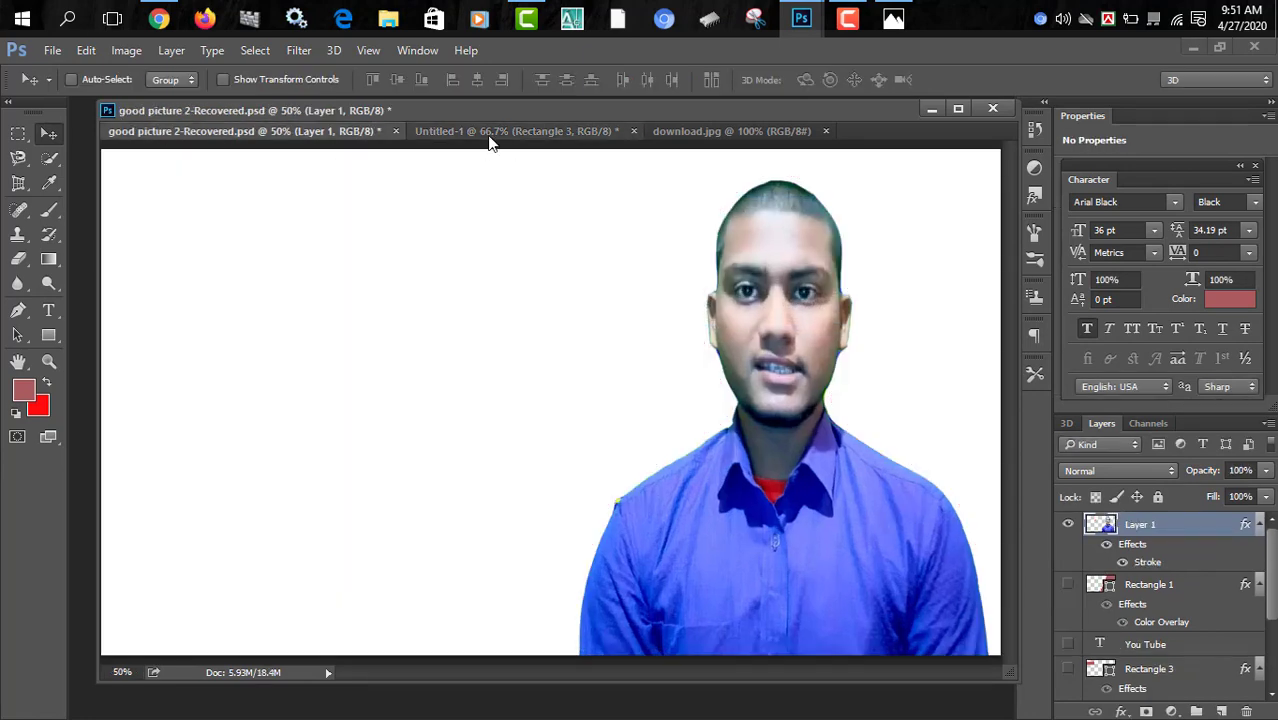
click(490, 137)
click(893, 18)
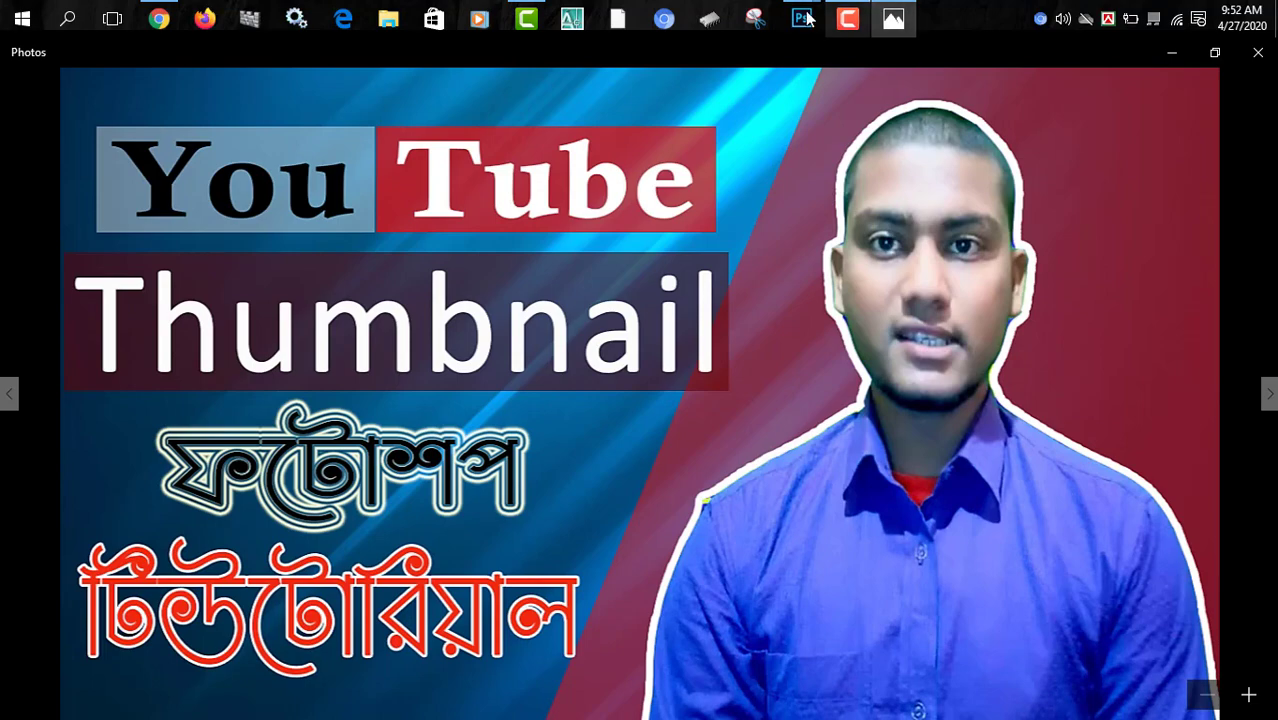
mouse_move(797, 35)
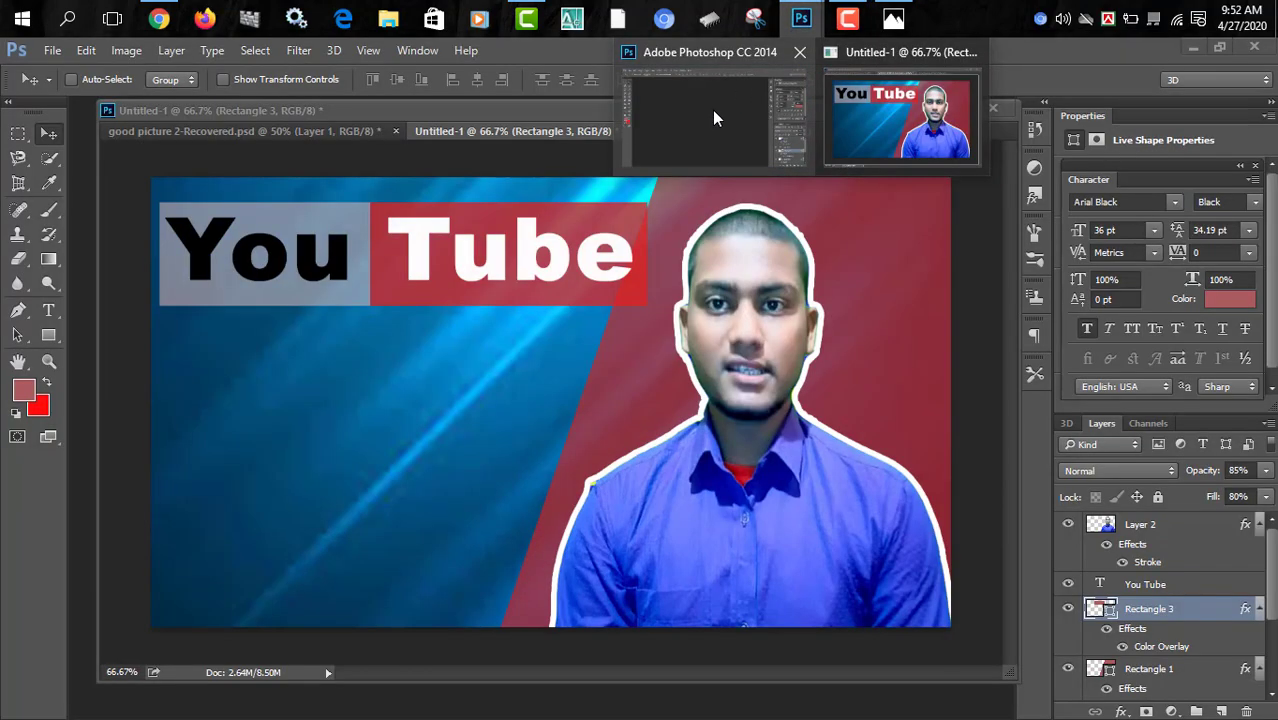
click(712, 110)
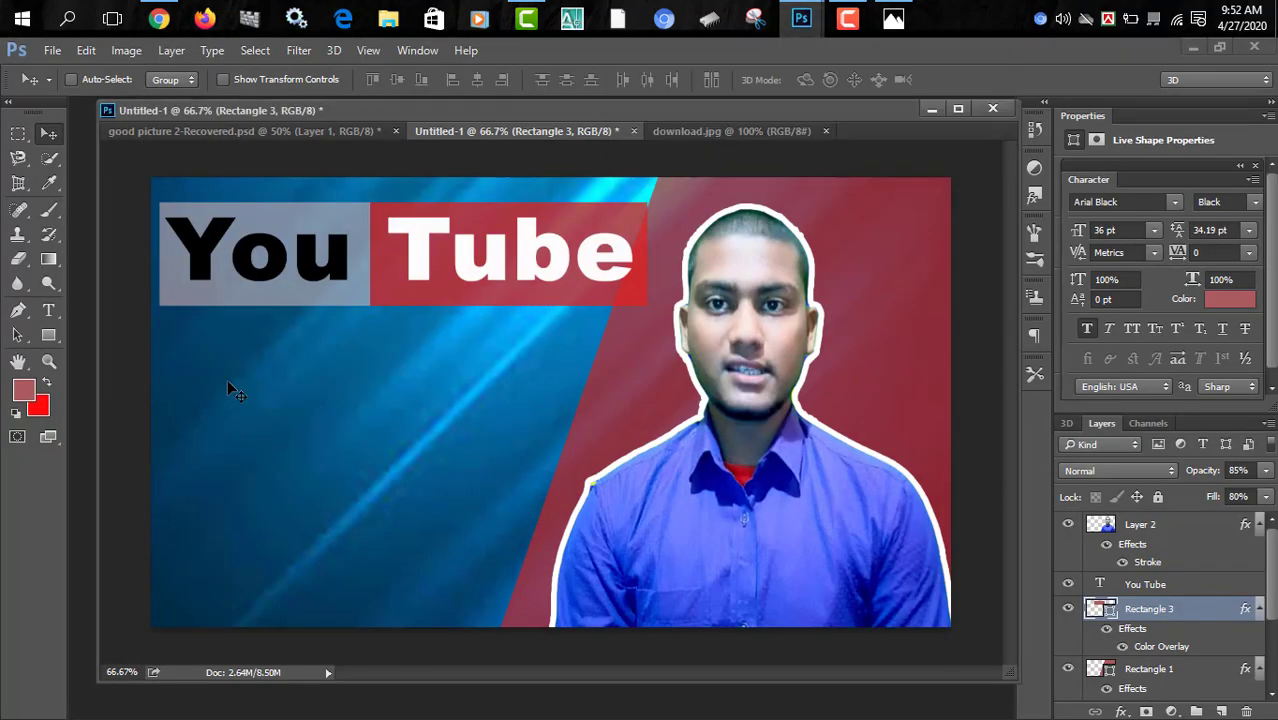
Add the text "Thumbnail" in Arial Black below the "You Tube" title and enlarge it to about 174 pt.
click(48, 310)
click(245, 395)
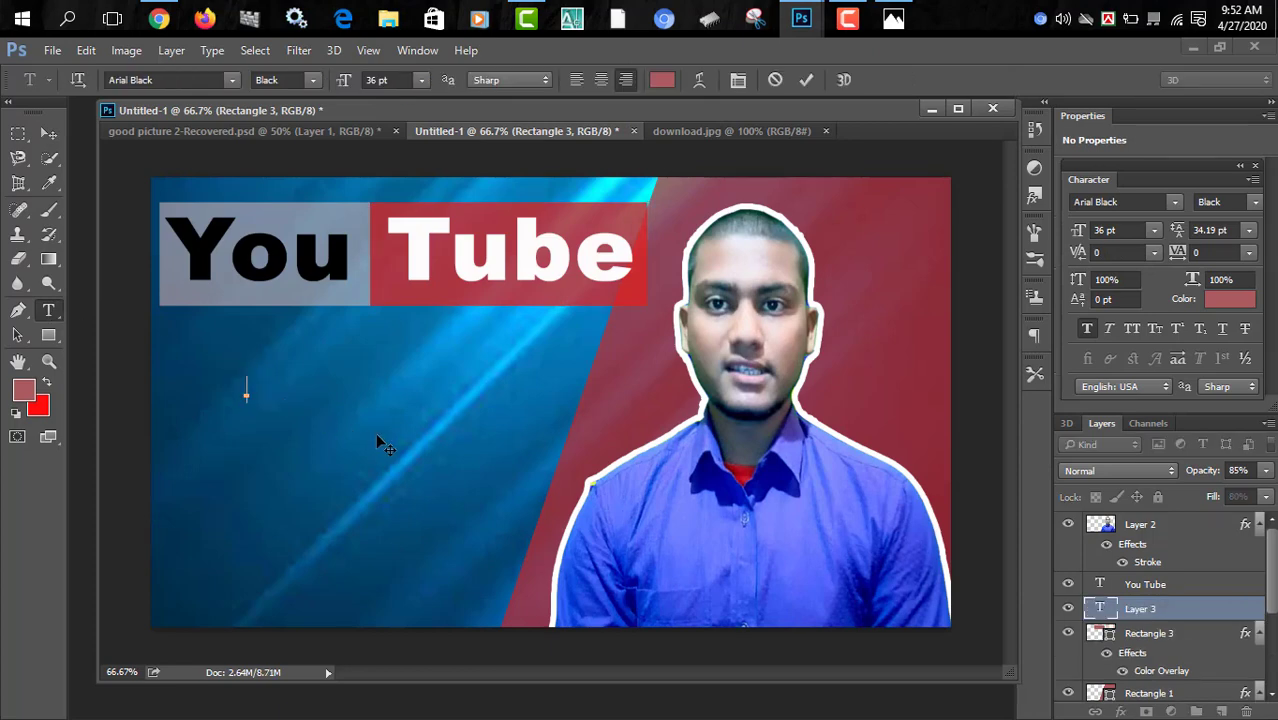
text(Thumbnail)
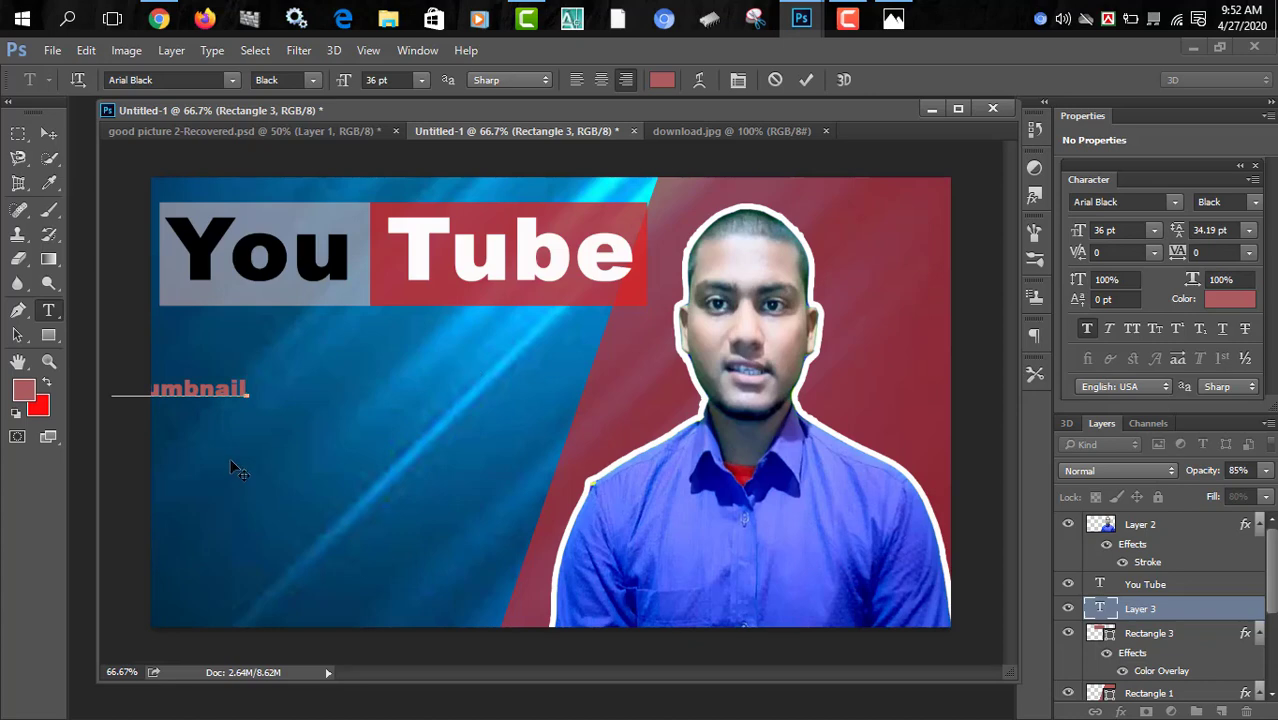
drag(231, 462, 459, 444)
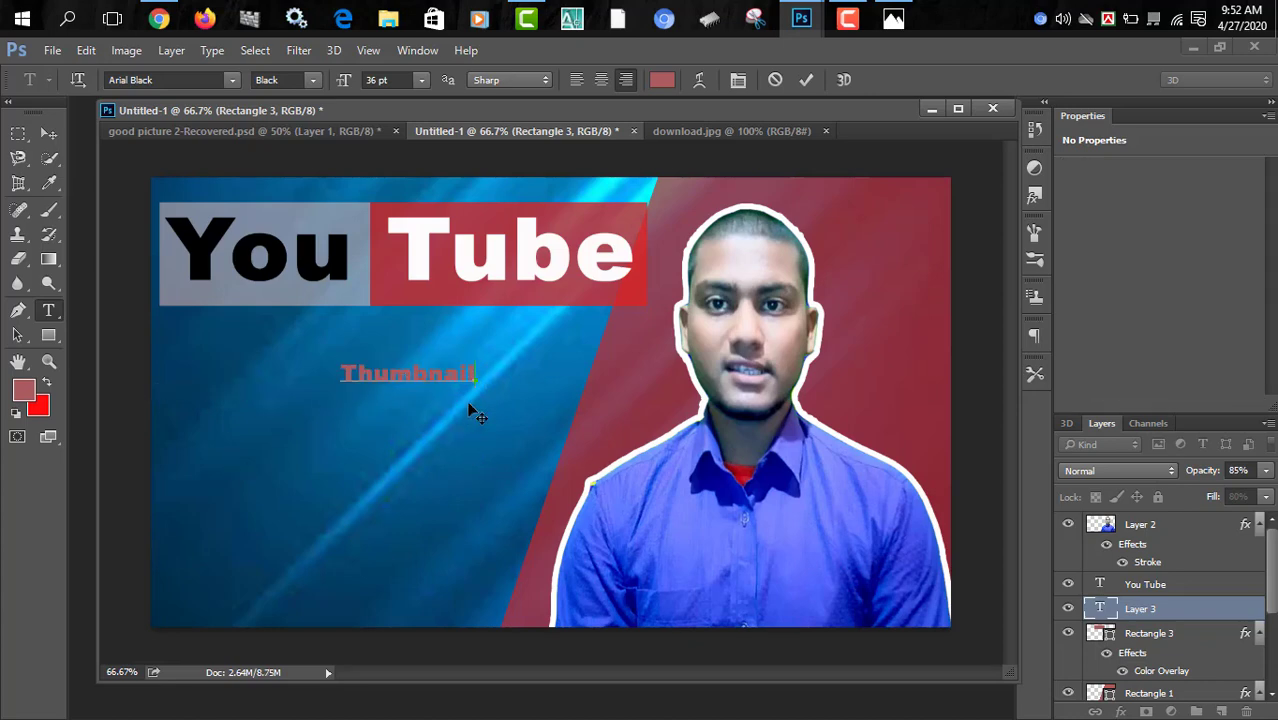
drag(477, 387, 623, 447)
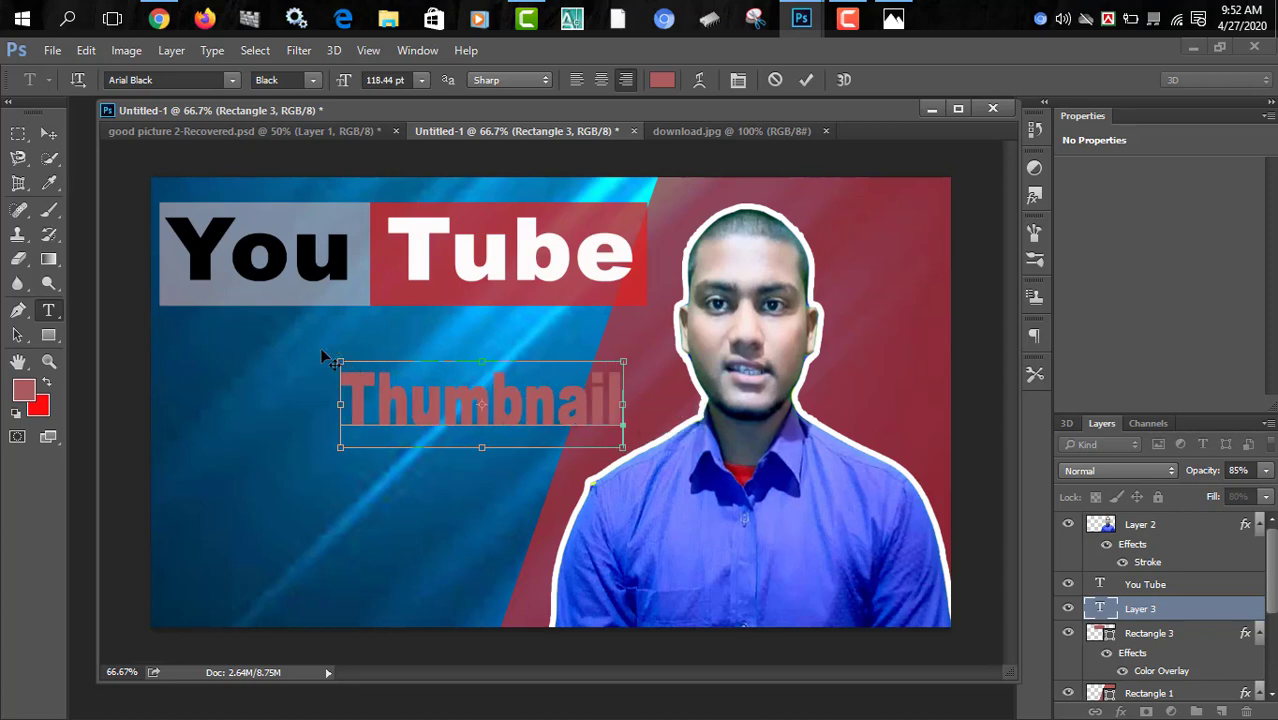
drag(341, 364, 162, 330)
key(ctrl)
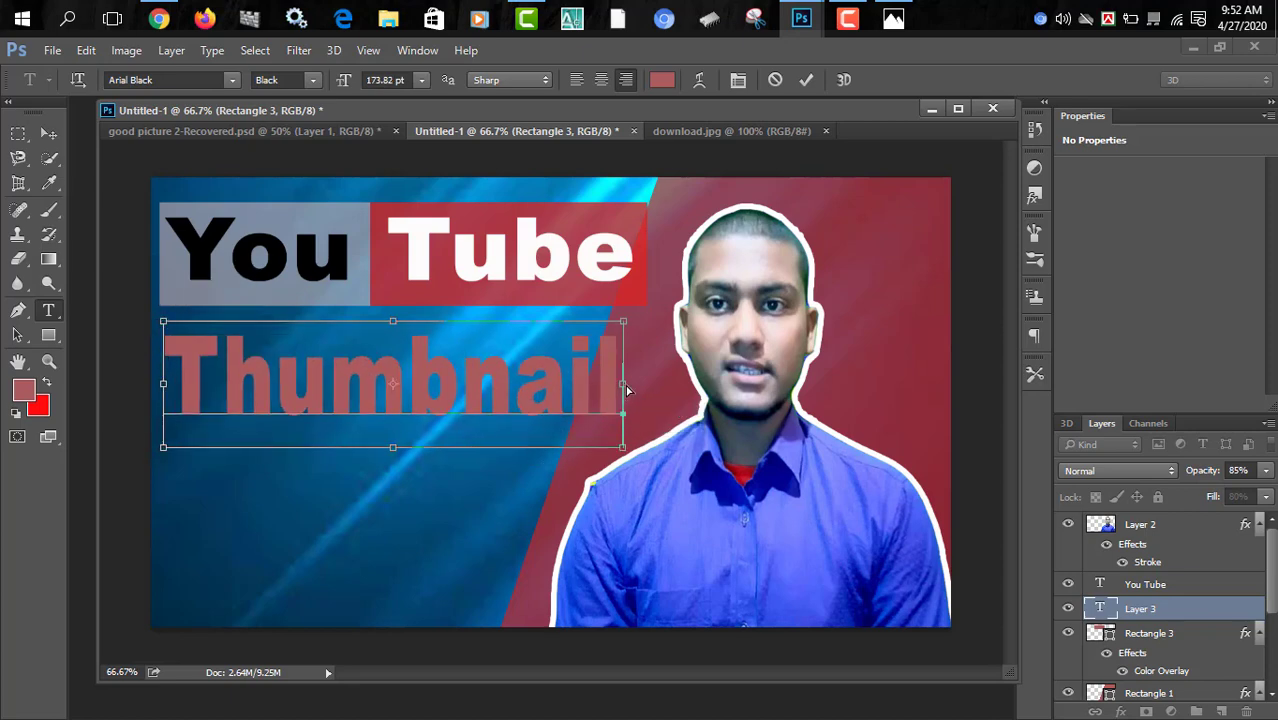
drag(624, 387, 628, 388)
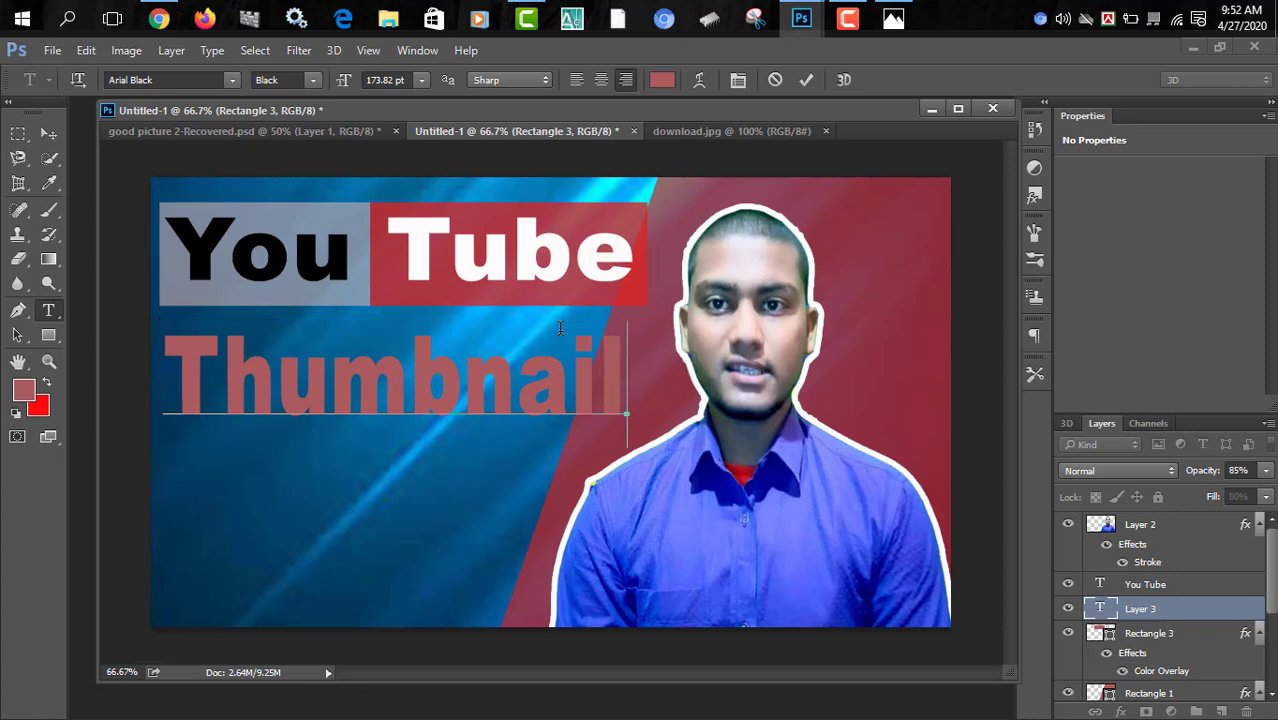
Change the font of the "Thumbnail" text to Berlin Sans FB Regular.
double_click(332, 365)
click(234, 81)
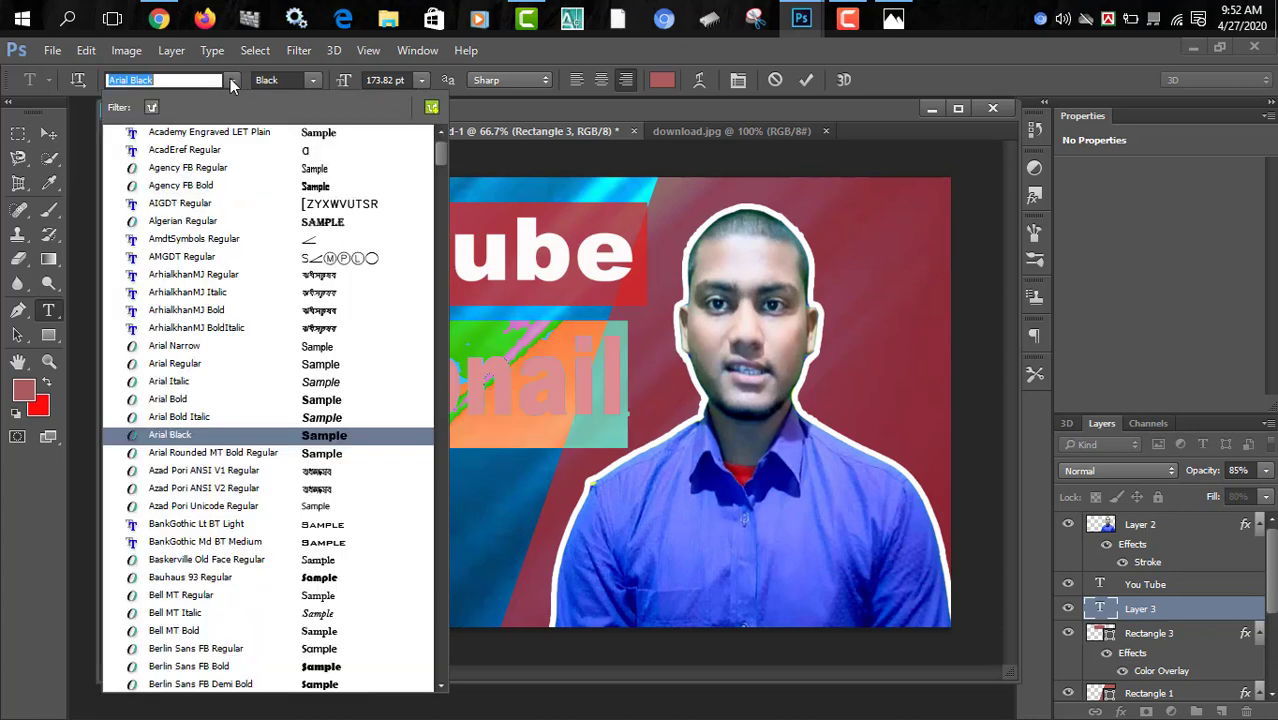
scroll(264, 405, down, 1)
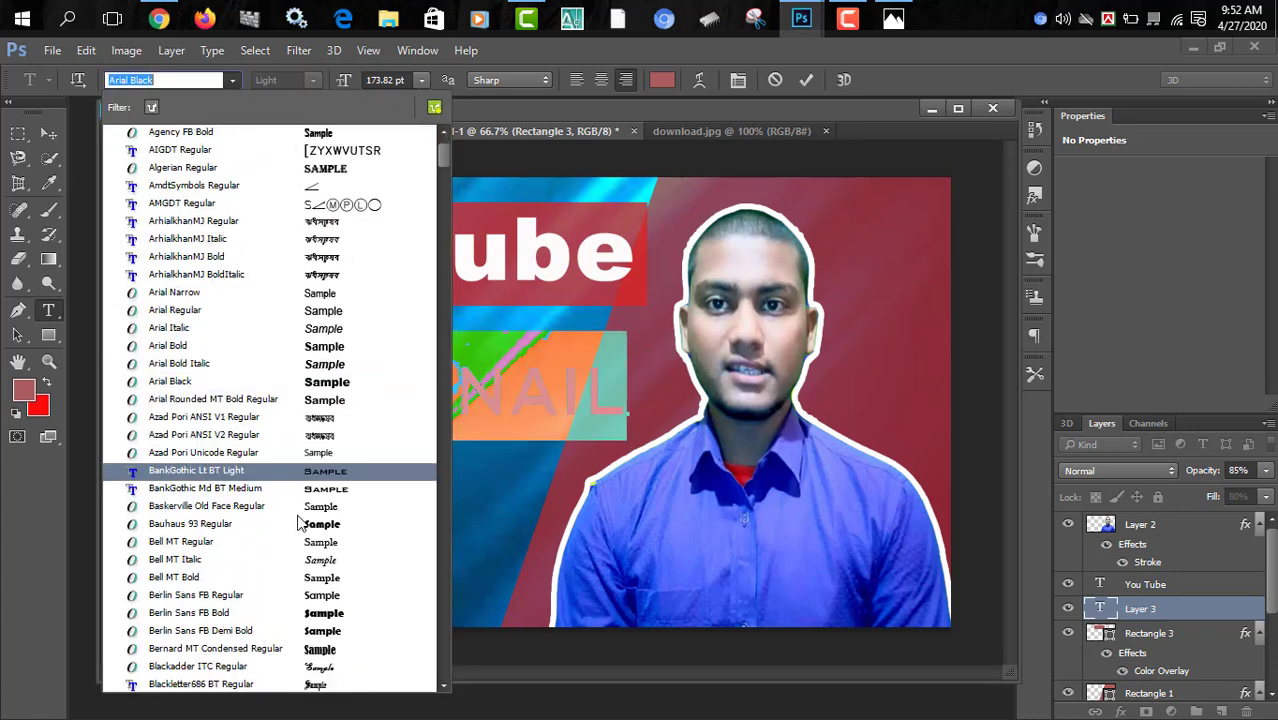
scroll(302, 522, down, 1)
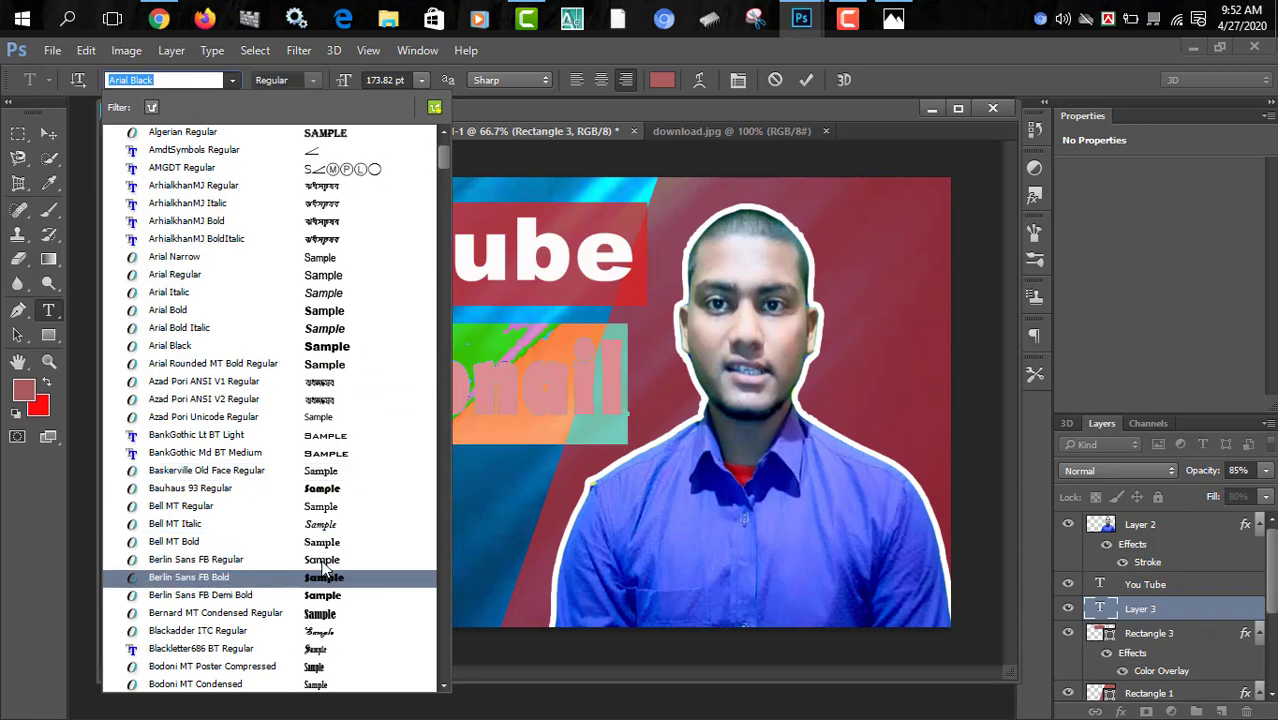
click(322, 562)
click(464, 401)
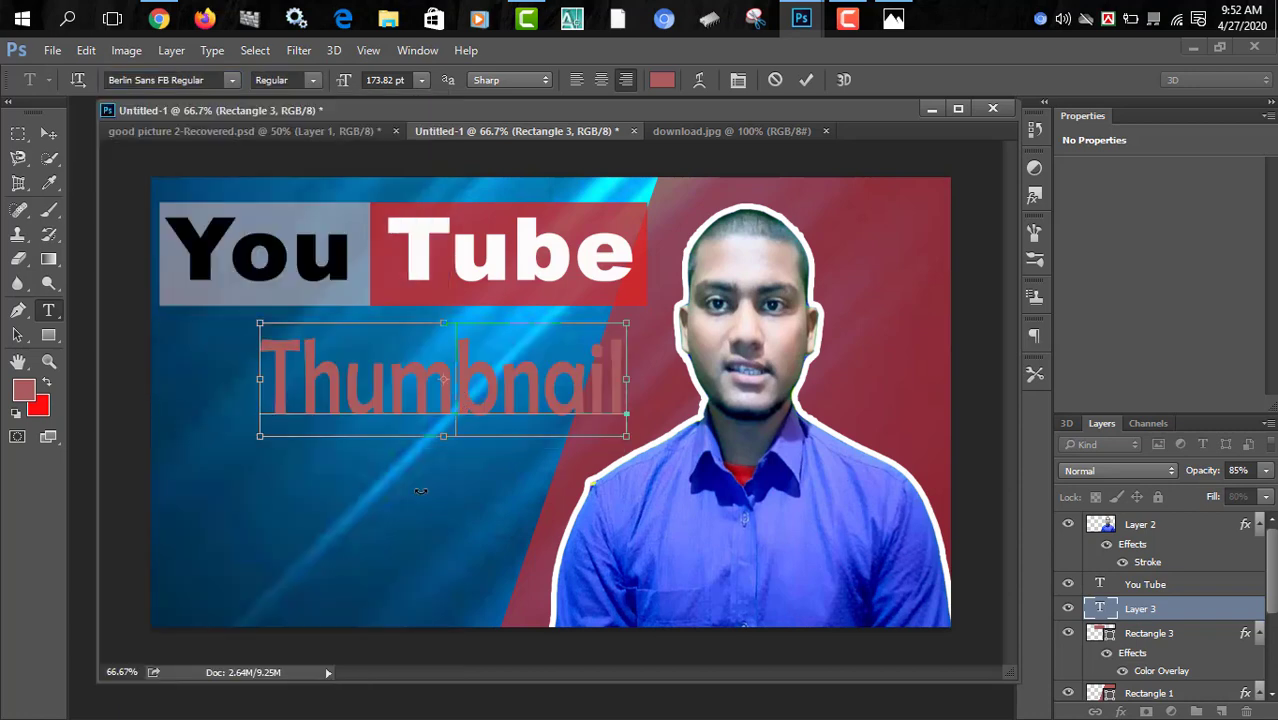
Widen the "Thumbnail" text to nearly the width of the title boxes and reduce its height, to about 149 pt.
key(ctrl+t)
drag(259, 392, 260, 387)
drag(258, 438, 166, 424)
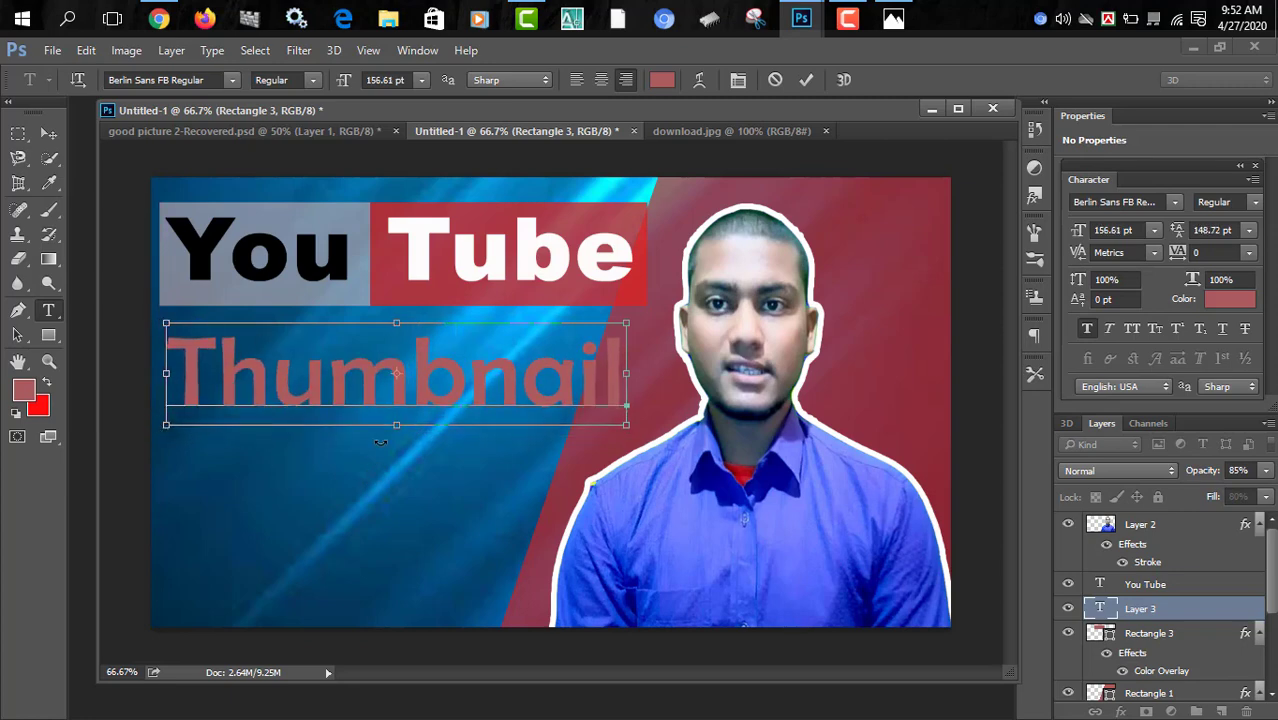
drag(400, 428, 399, 419)
key(Return)
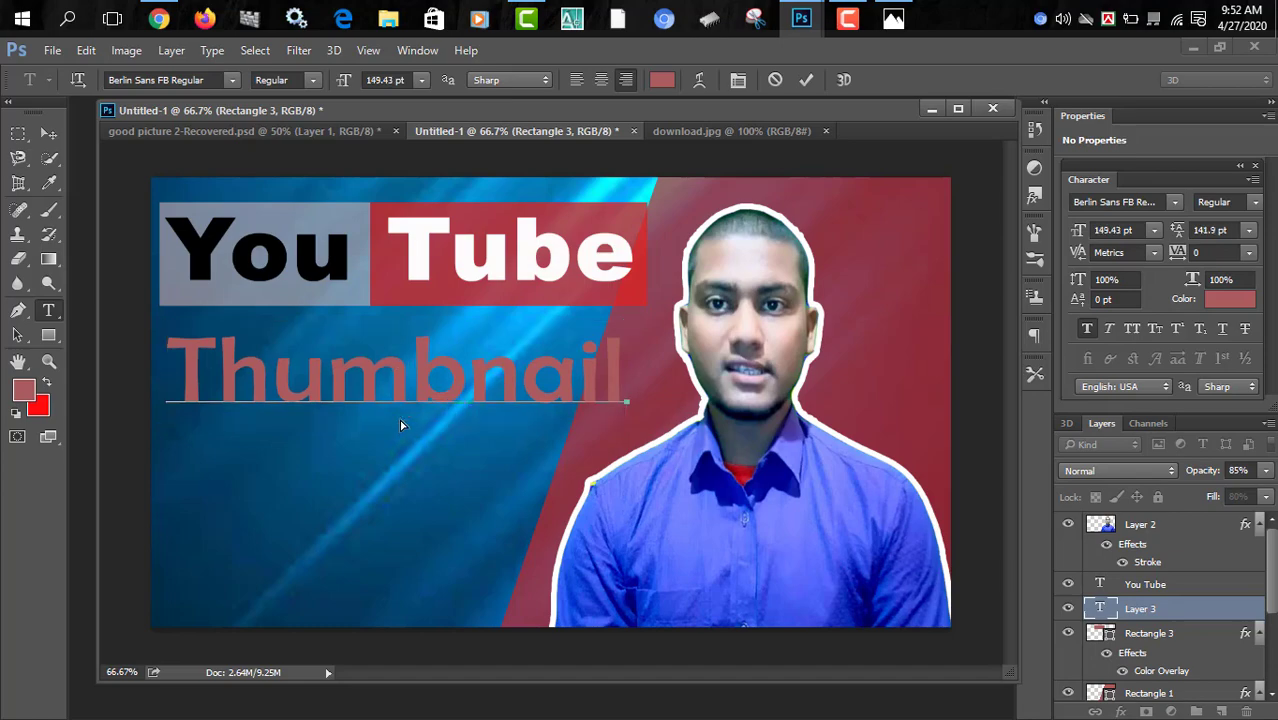
Check the reference thumbnail in Photos, return to Photoshop, and recolor the whole "Thumbnail" text white.
click(893, 18)
key(alt+Tab)
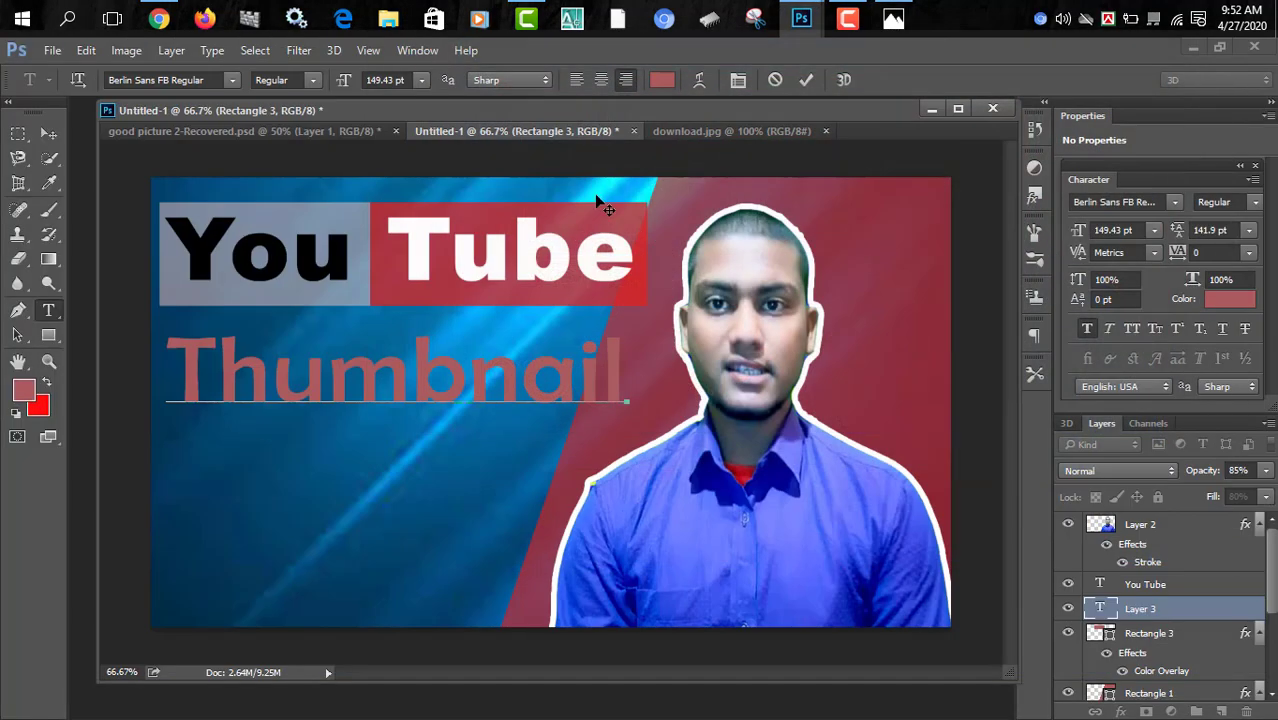
double_click(437, 386)
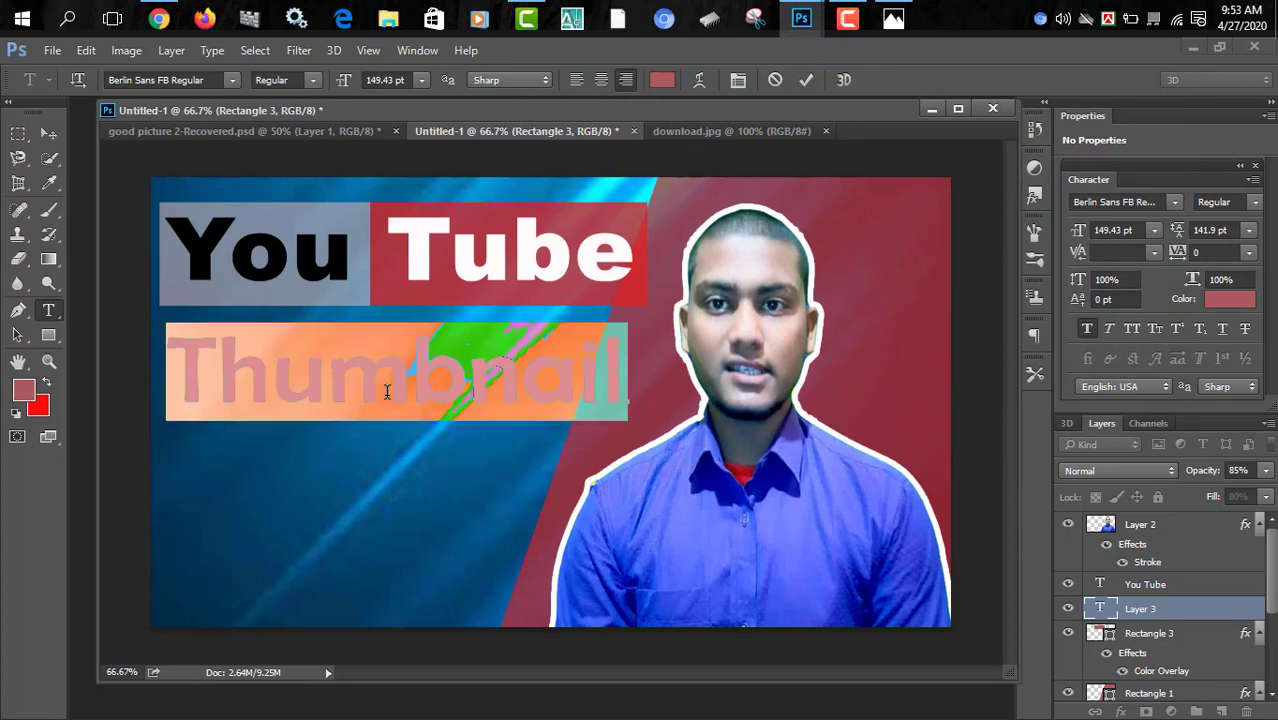
click(662, 80)
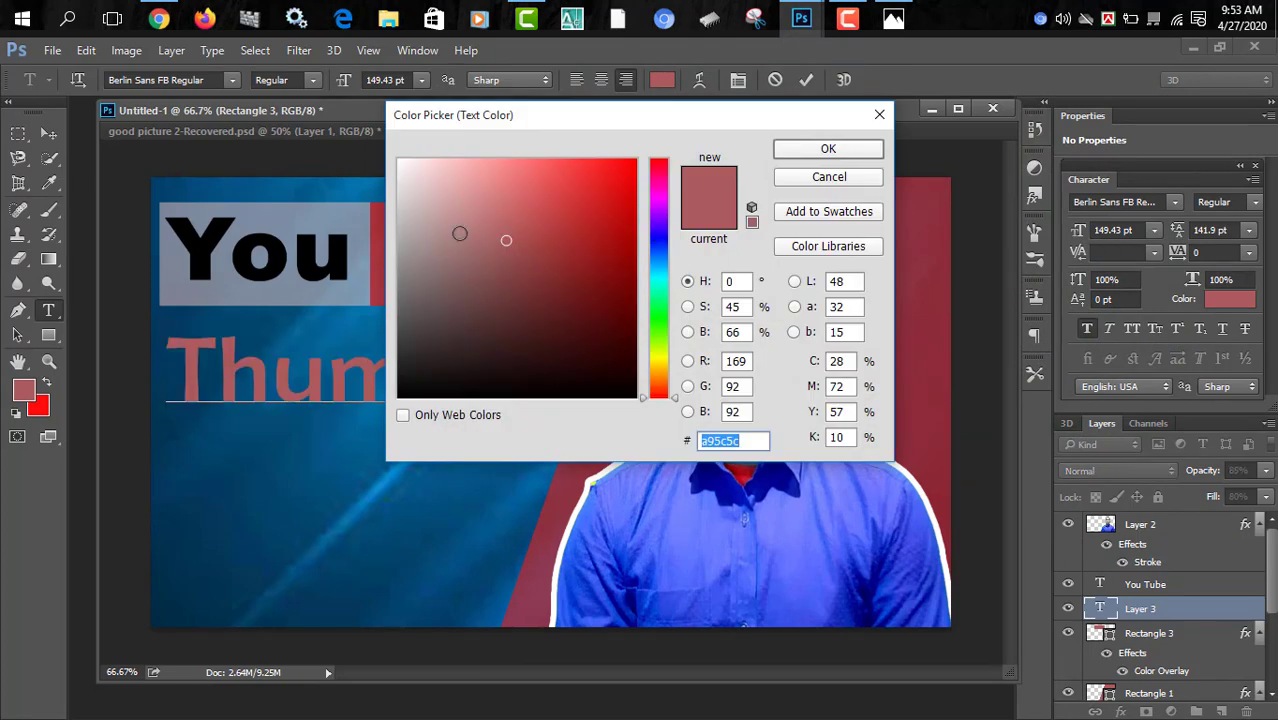
drag(424, 185, 388, 143)
click(828, 148)
click(413, 385)
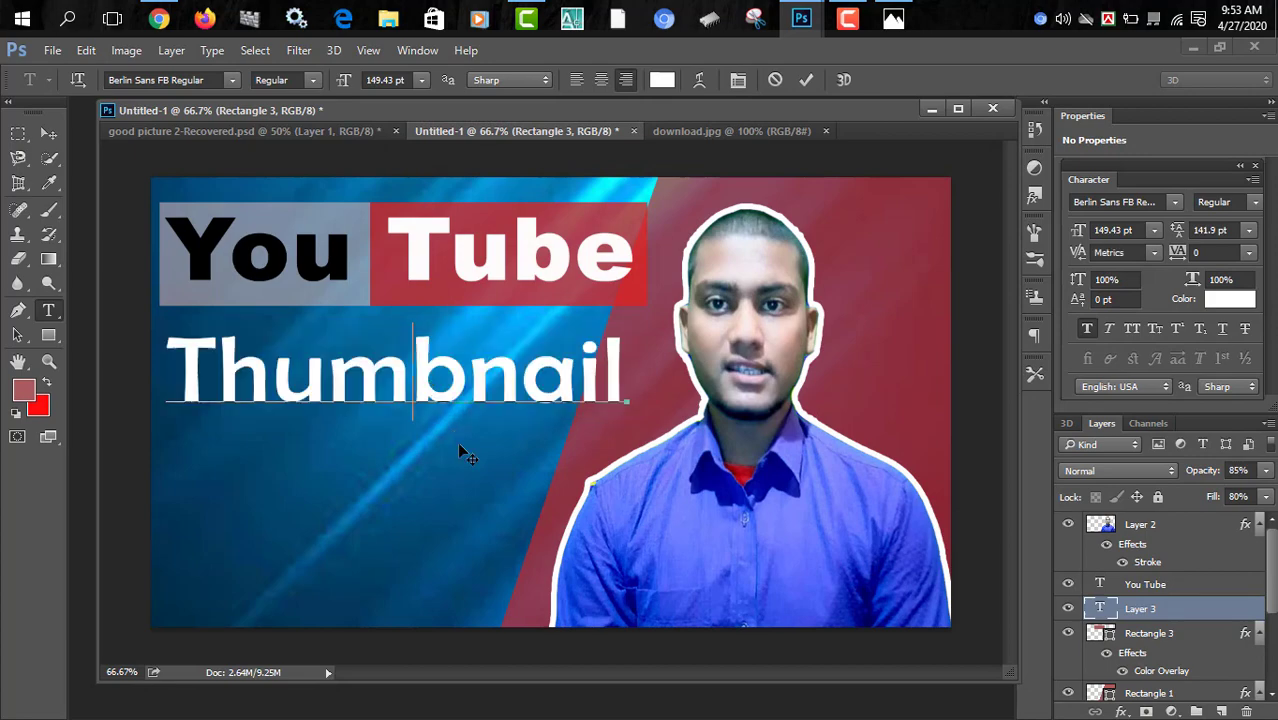
Draw a rectangle of about 751 × 150 px over the "Thumbnail" text and place its layer beneath the text layer.
click(894, 18)
click(894, 18)
click(53, 333)
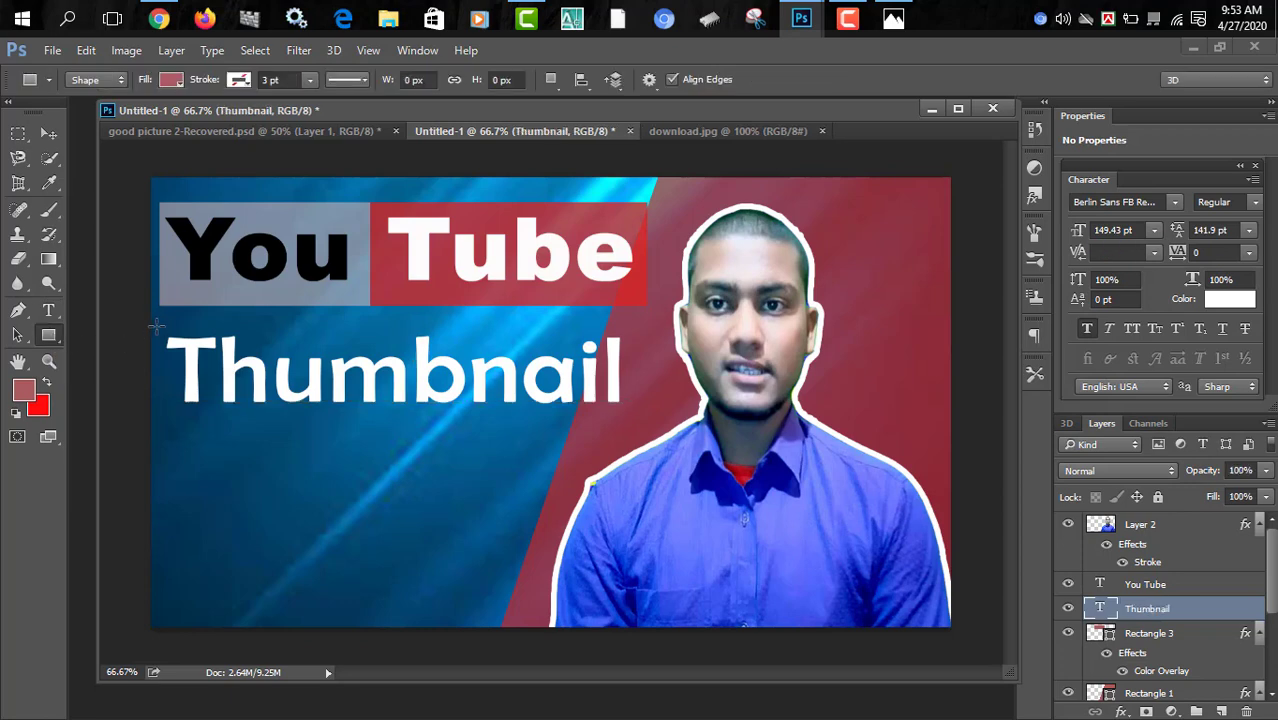
drag(163, 330, 632, 422)
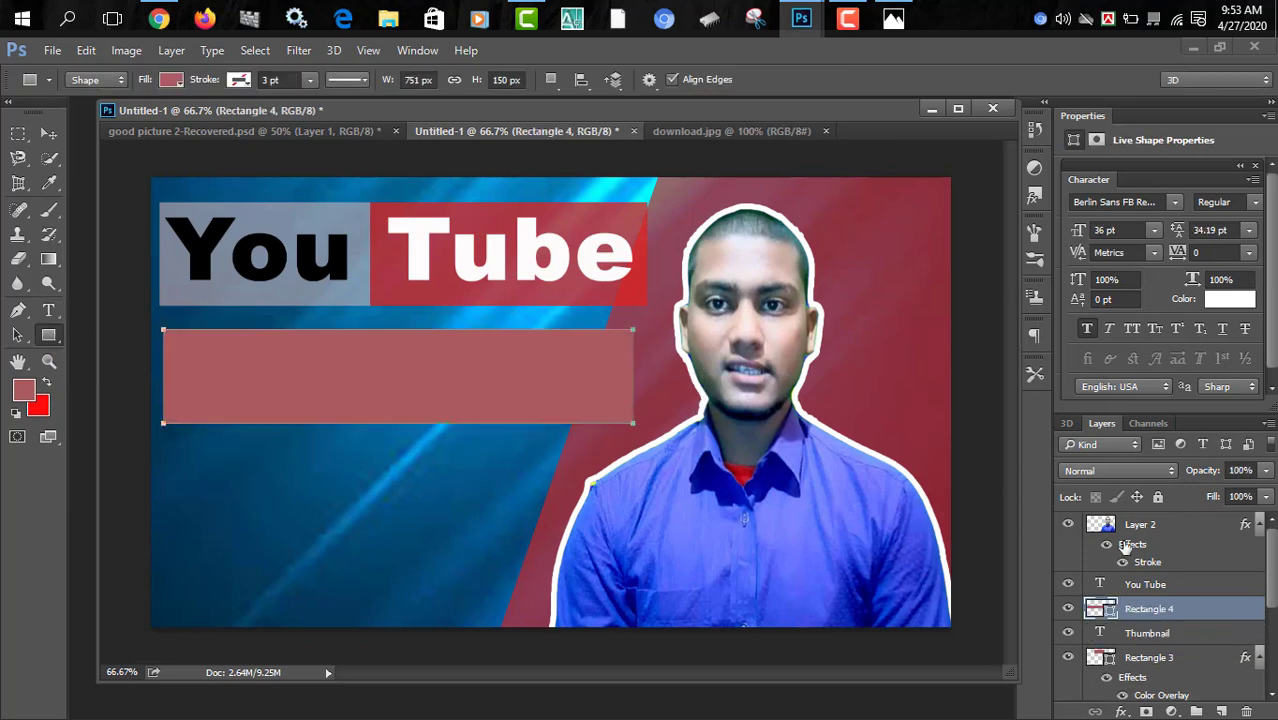
drag(1162, 612, 1172, 665)
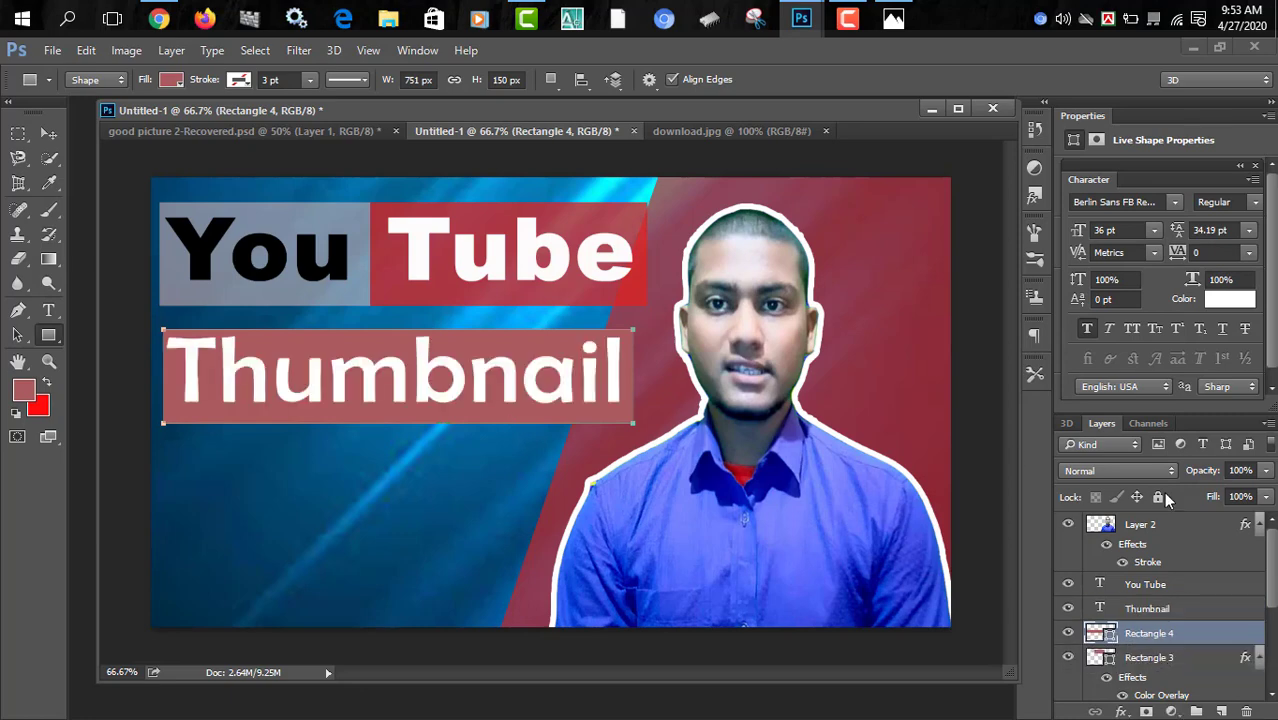
Lower the opacity of the rectangle behind "Thumbnail" to 75%.
click(1266, 470)
drag(1262, 495, 1241, 497)
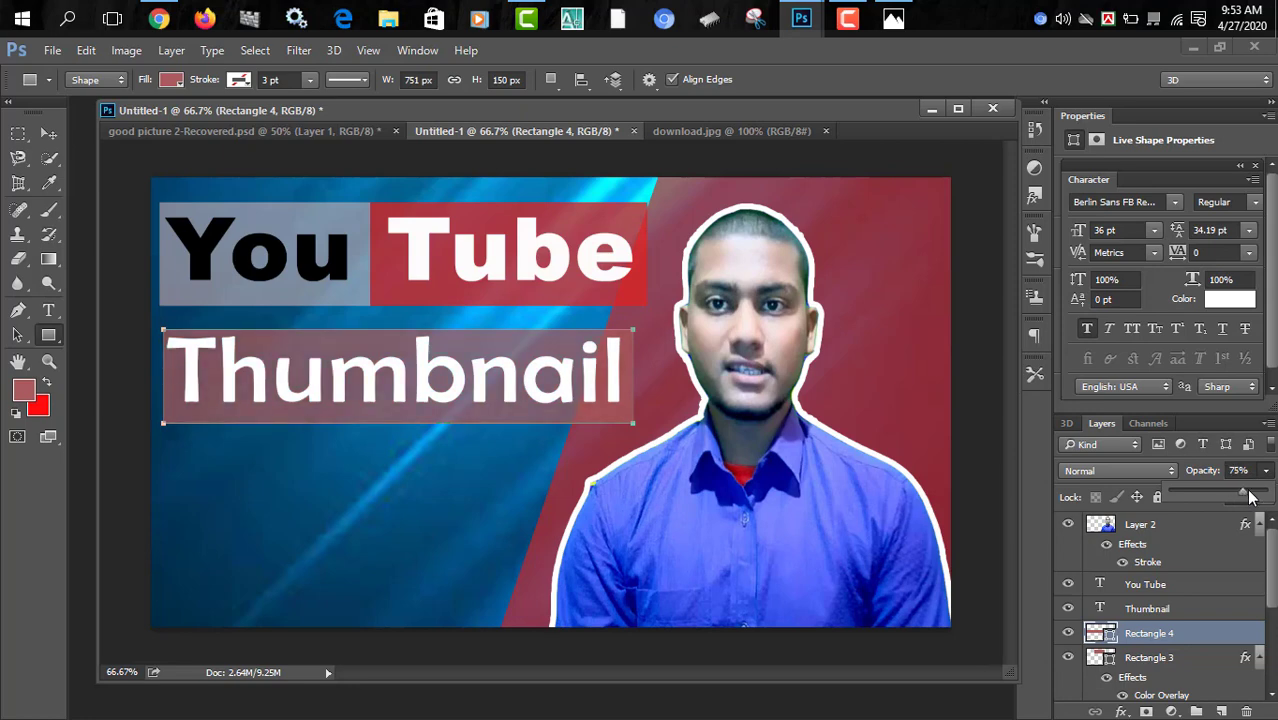
click(48, 133)
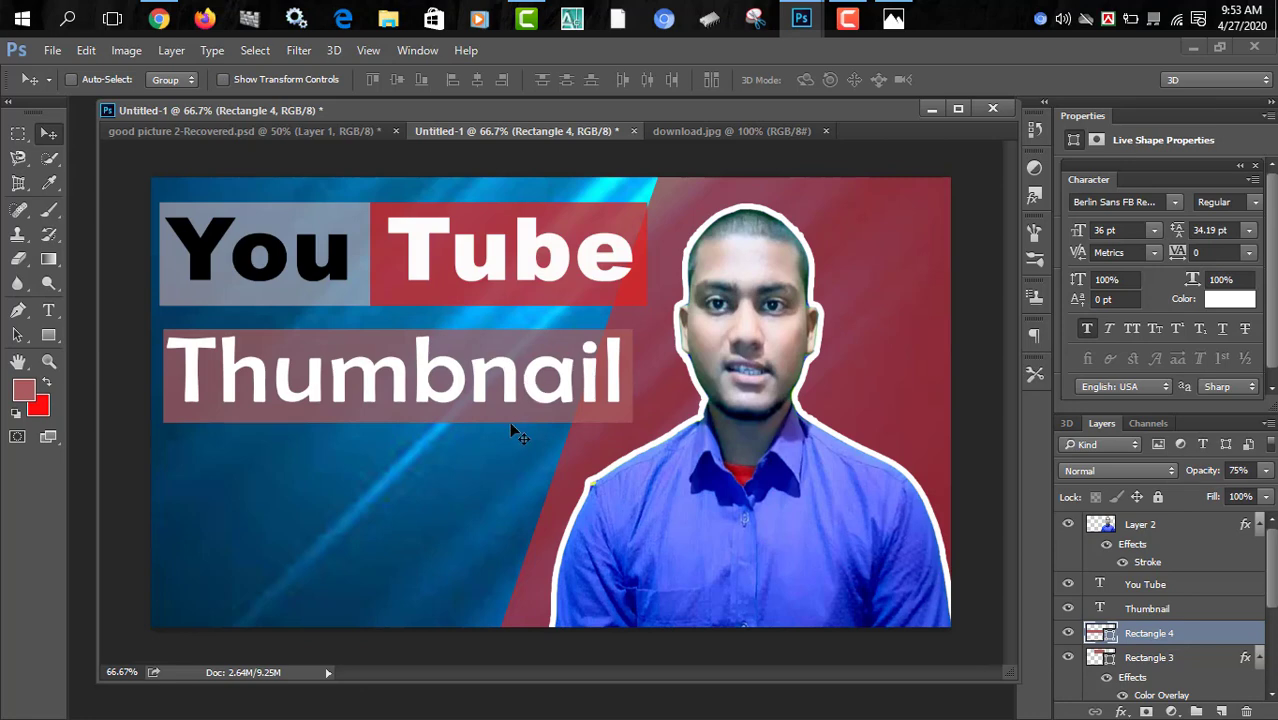
Switch to Chrome, open Google Translate in a new tab, and dictate Bengali text containing "ফটোশপ টিউটরিয়াল" as the source text.
click(148, 10)
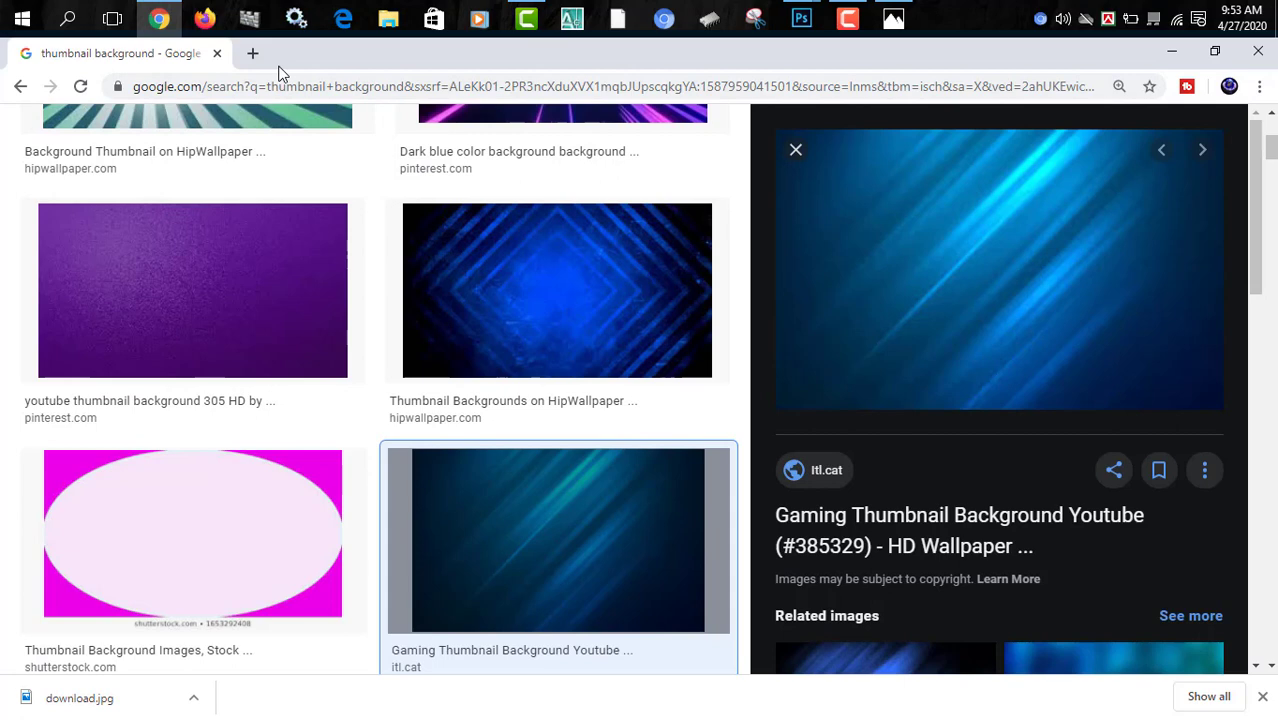
click(251, 54)
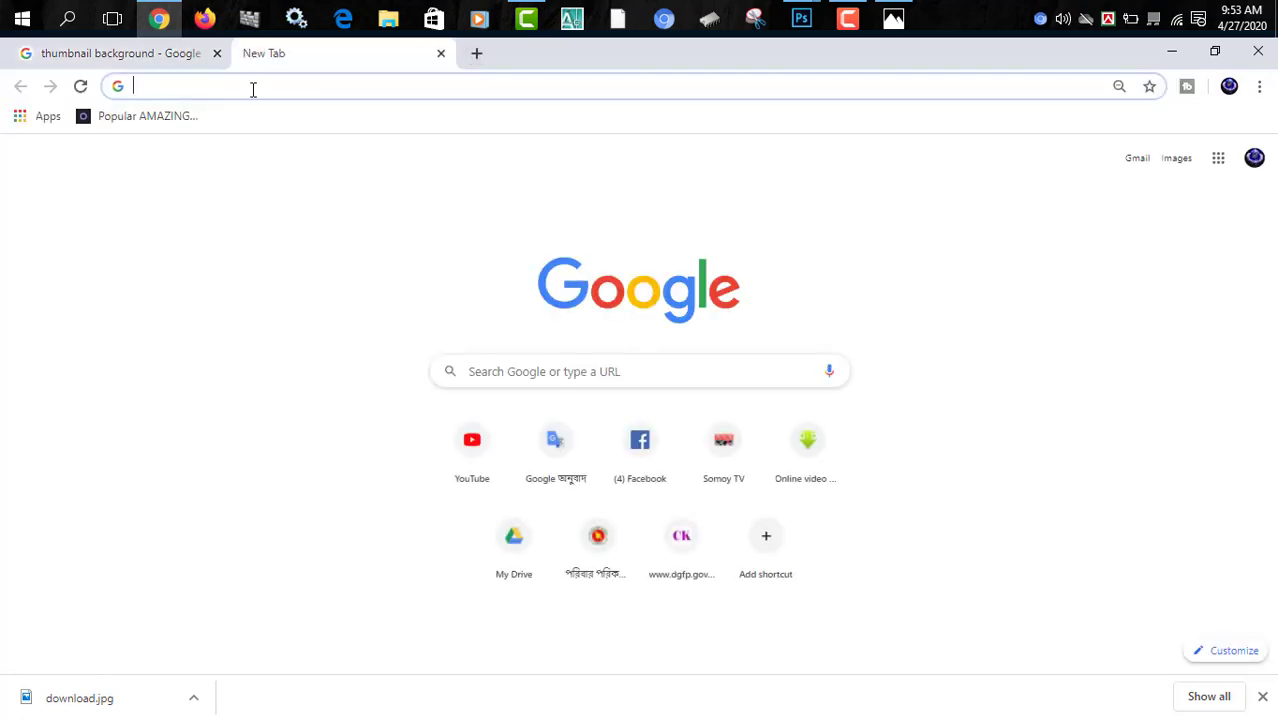
text(t)
key(Return)
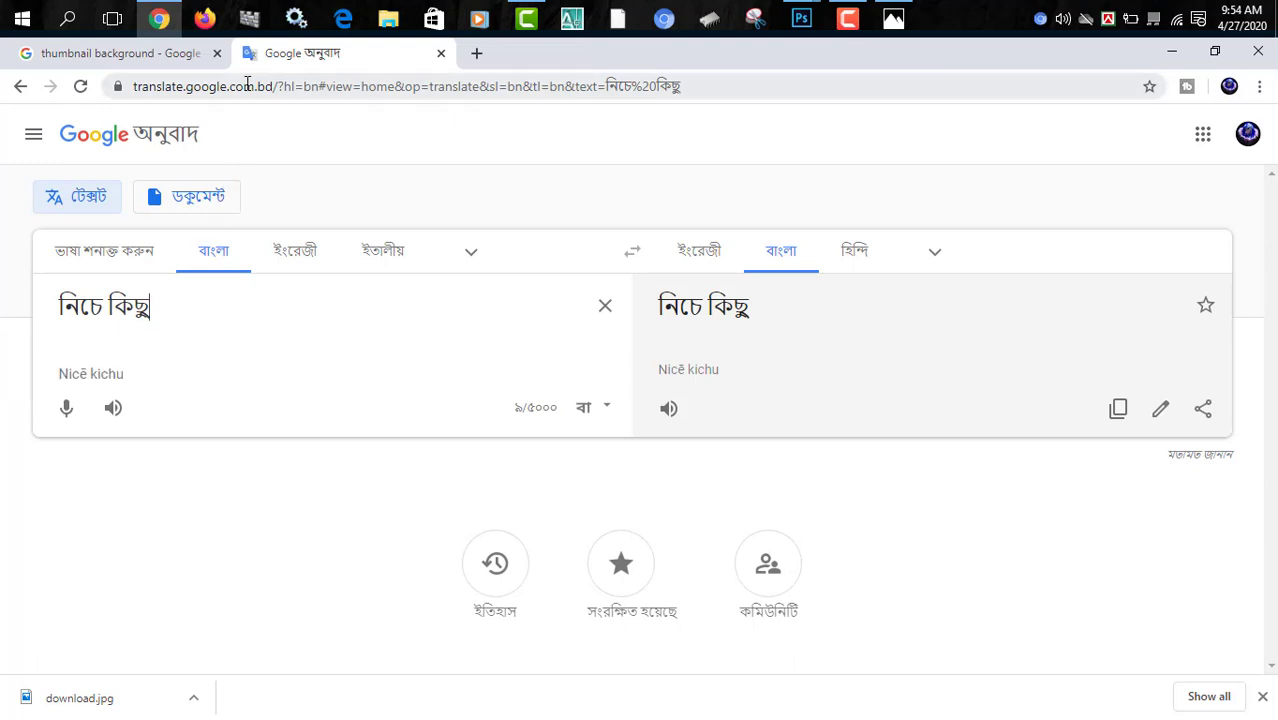
click(67, 410)
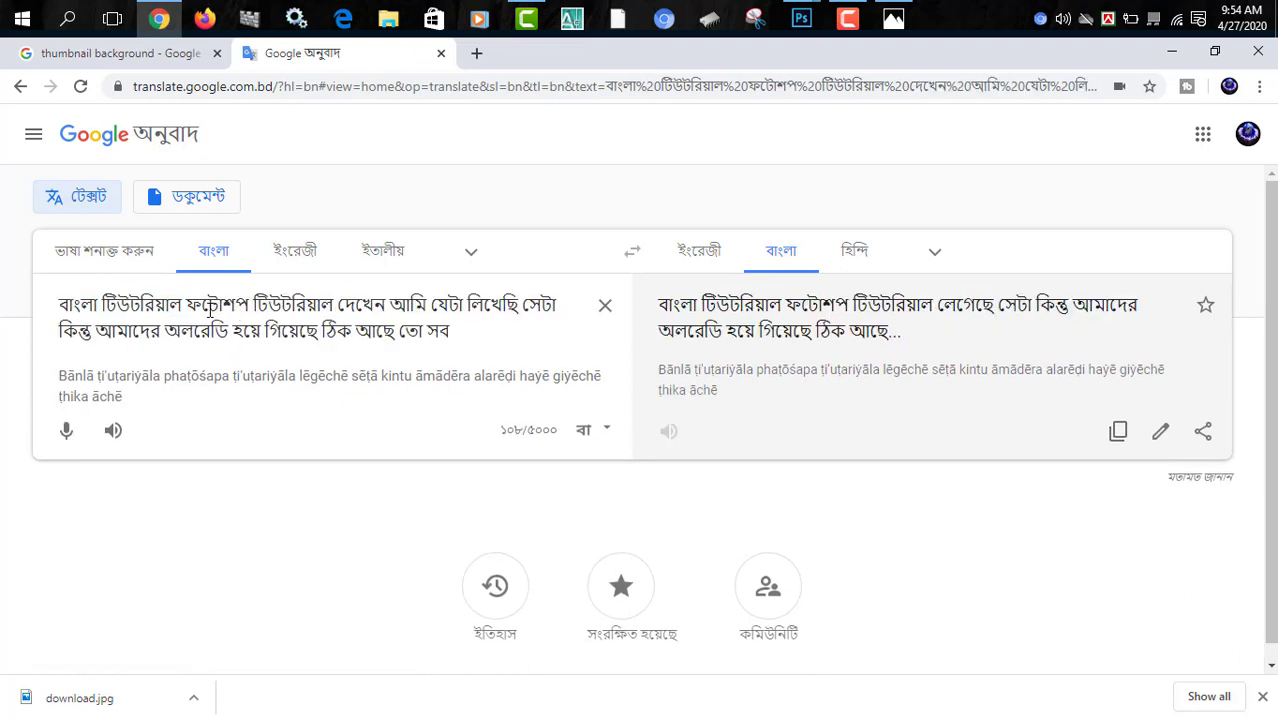
Copy the words "ফটোশপ টিউটরিয়াল" from the source text and switch back to the Untitled-1 document in Photoshop.
drag(187, 305, 328, 305)
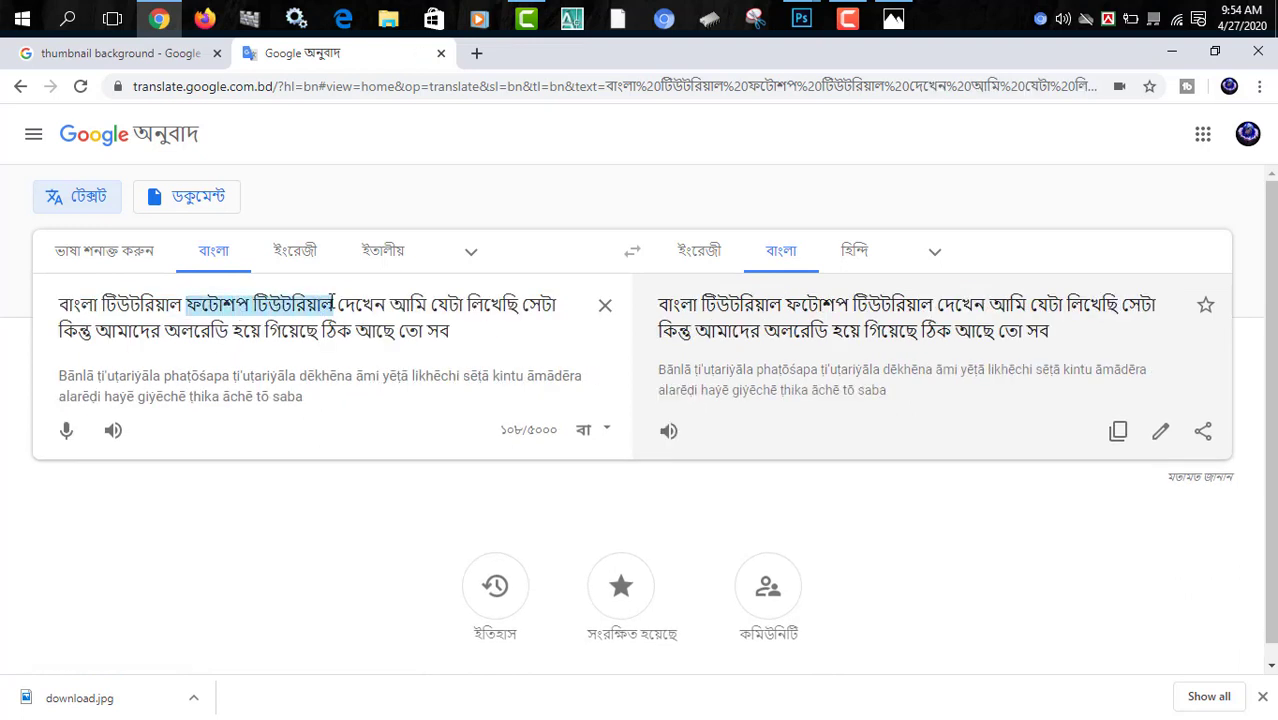
right_click(287, 311)
click(318, 345)
mouse_move(801, 20)
click(853, 143)
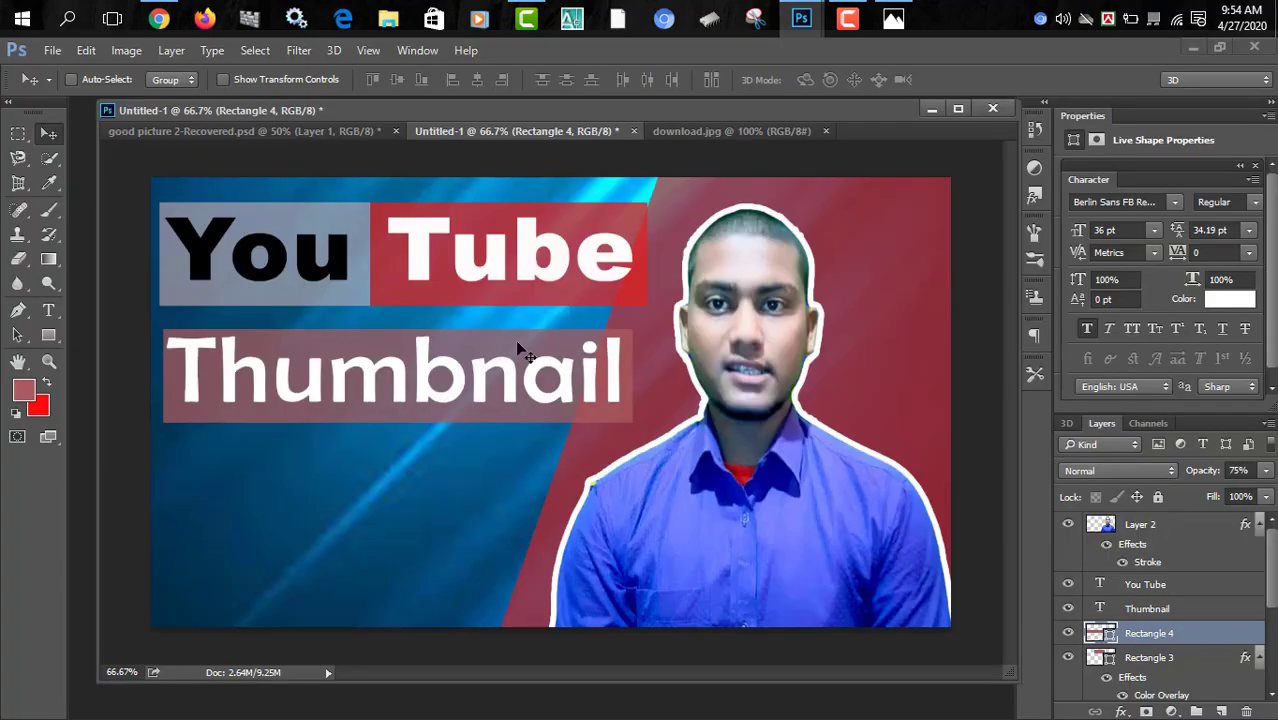
Add the copied text "ফটোশপ টিউটরিয়াল" below the "Thumbnail" box and enlarge it to about 130 pt.
click(49, 311)
click(240, 470)
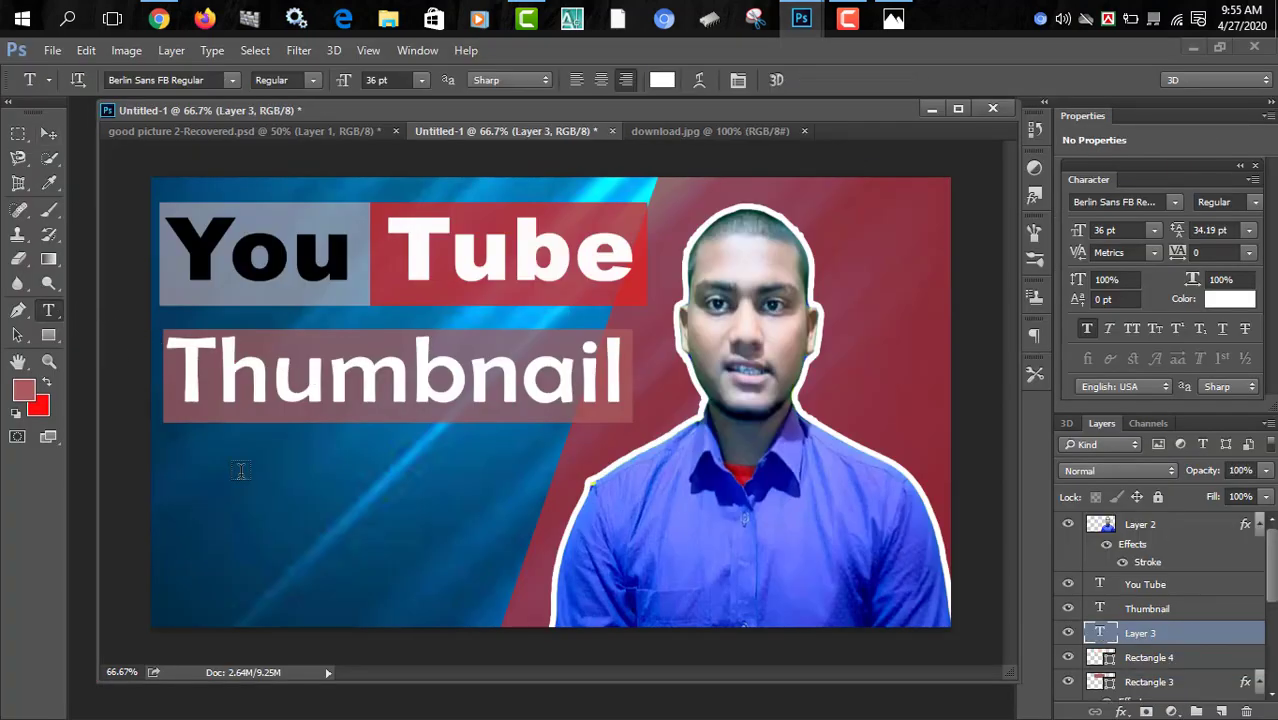
click(268, 477)
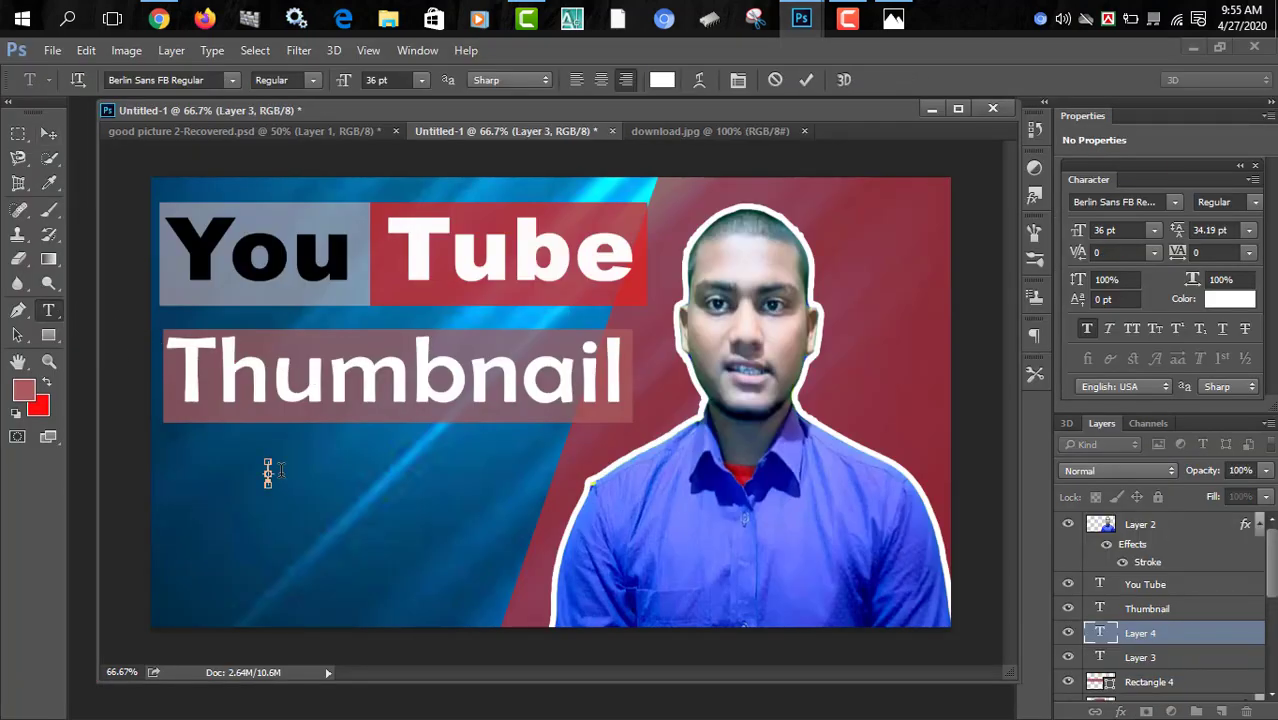
key(ctrl+v)
drag(265, 507, 605, 541)
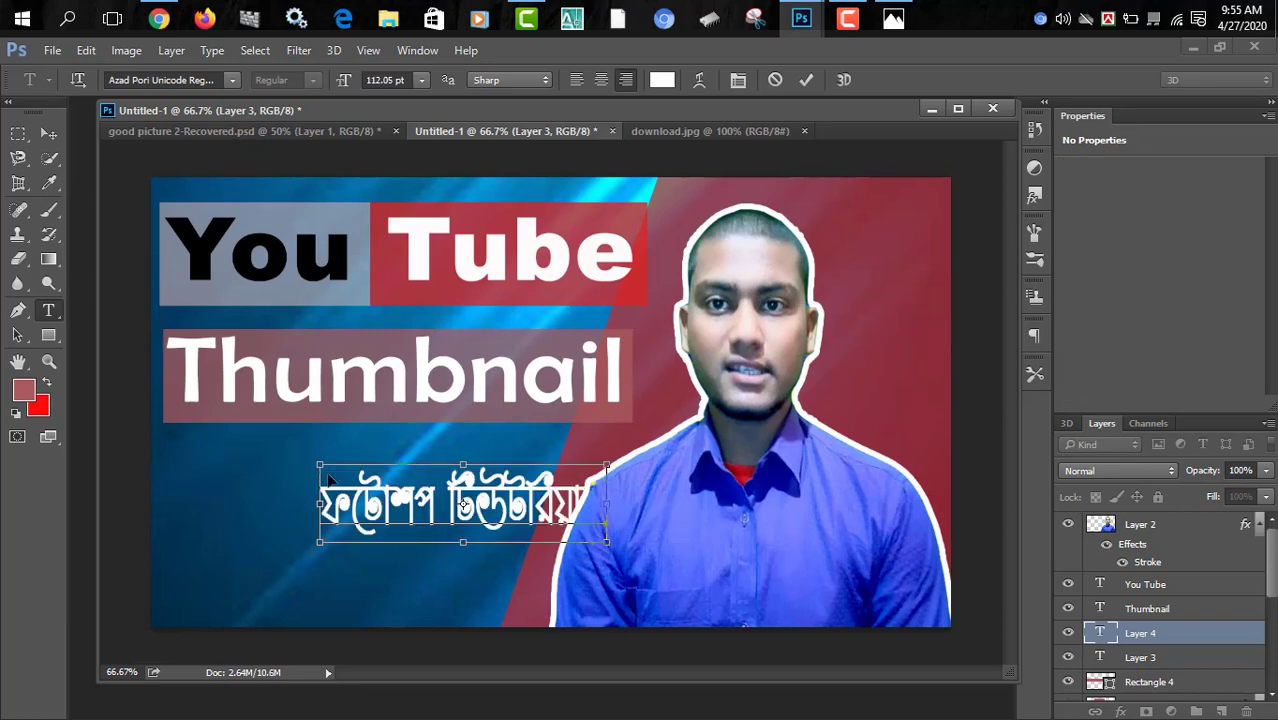
drag(319, 463, 166, 452)
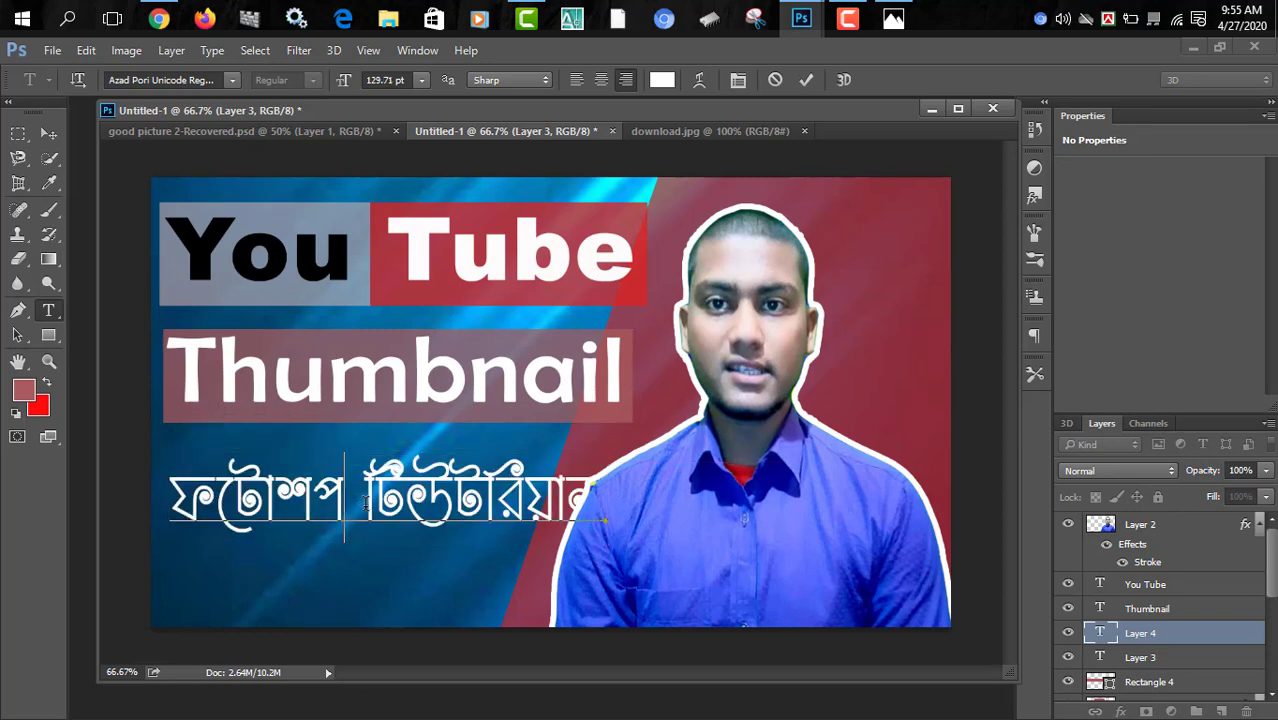
Break the Bengali text into two lines after "ফটোশপ", move it onto the blue area, and enlarge it to about 141 pt.
key(Return)
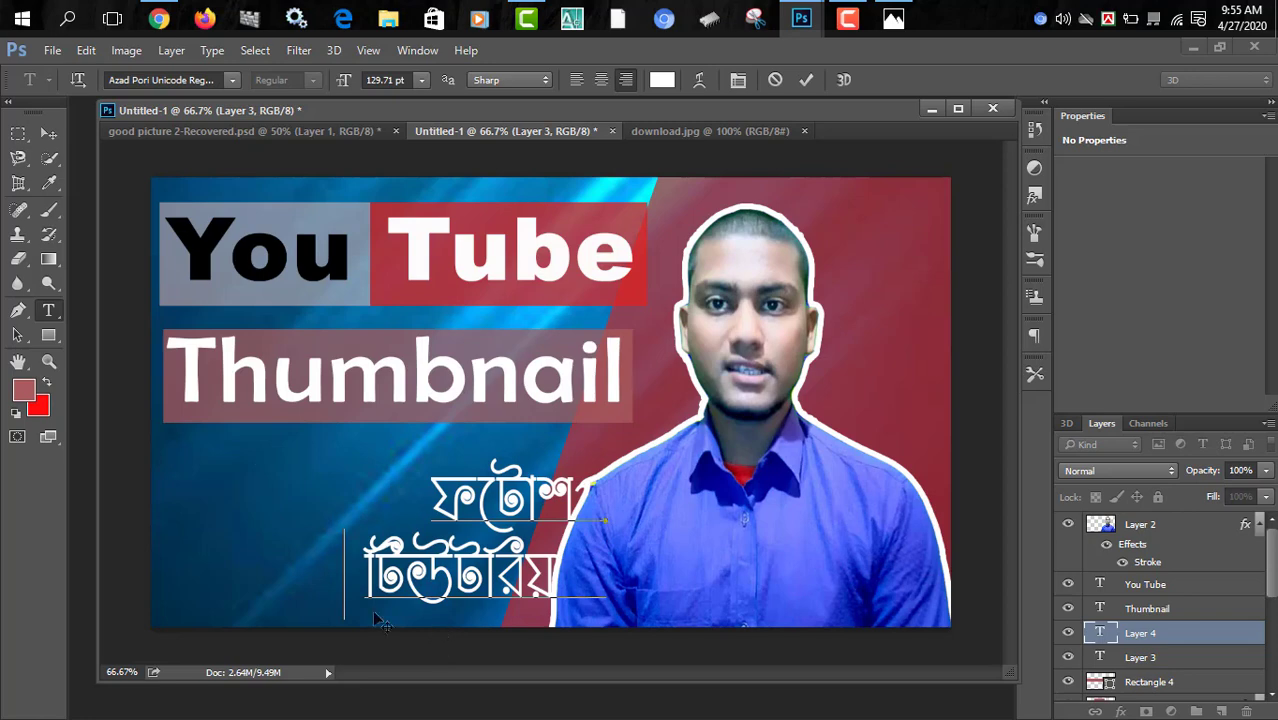
drag(452, 630, 337, 602)
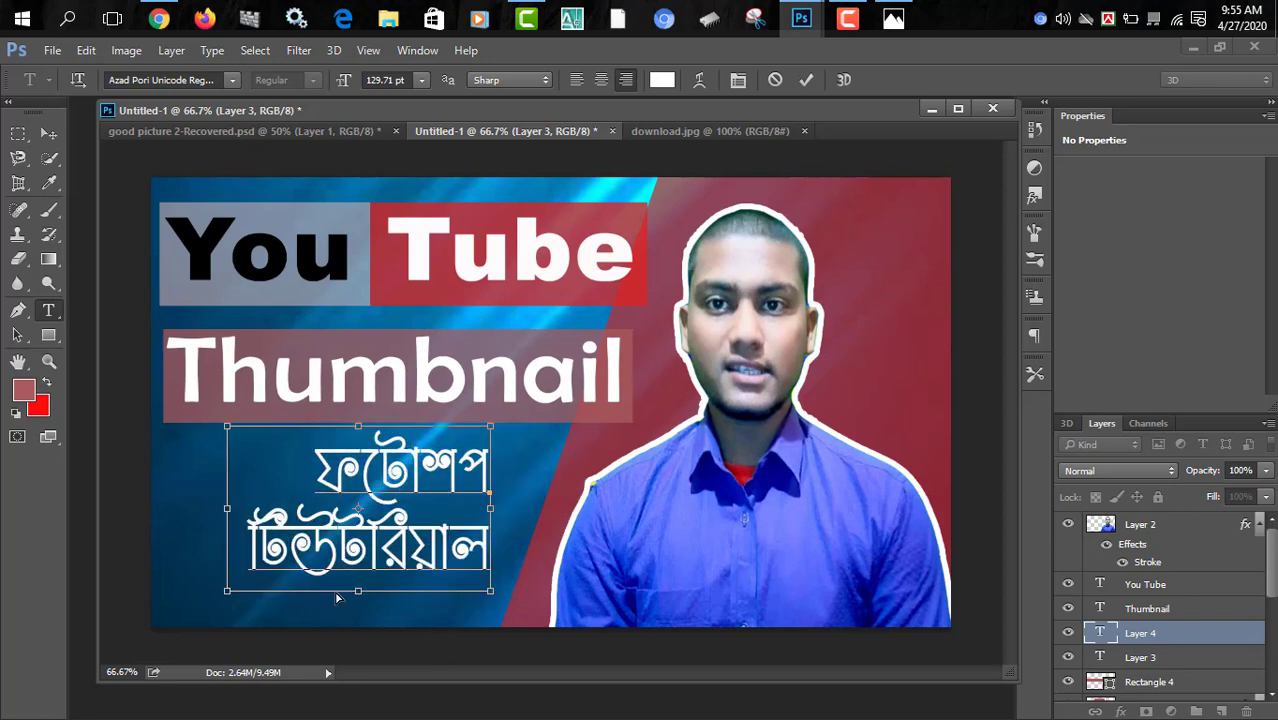
key(ctrl+t)
drag(490, 591, 553, 605)
drag(231, 430, 192, 428)
key(Return)
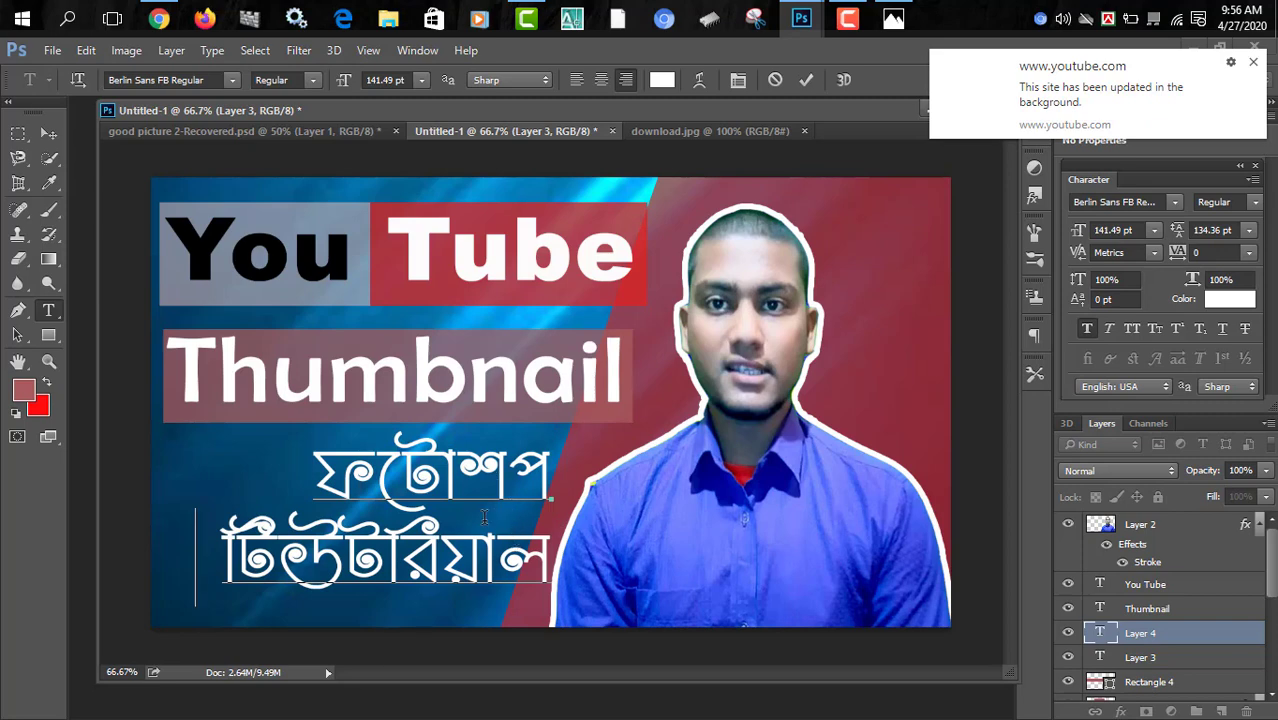
Select both lines of the Bengali text, dismiss the YouTube notification, and bring the Character settings back into view.
click(316, 474)
key(ctrl+a)
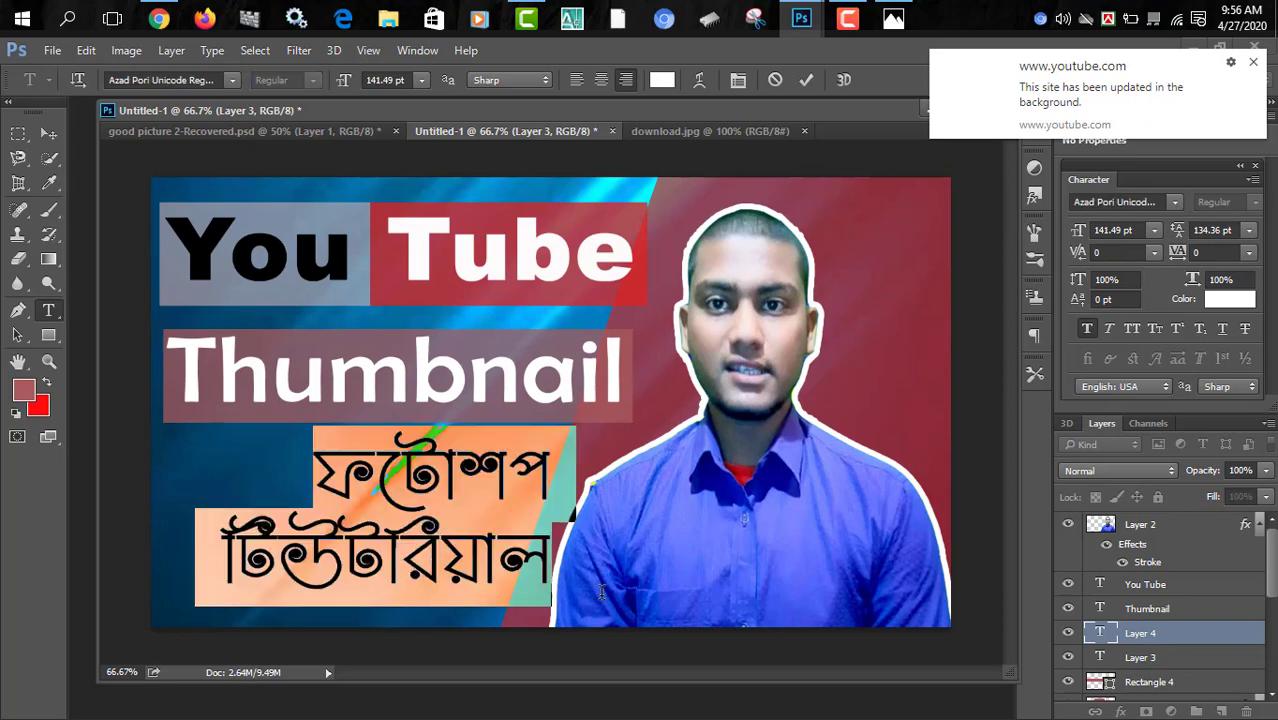
click(1253, 64)
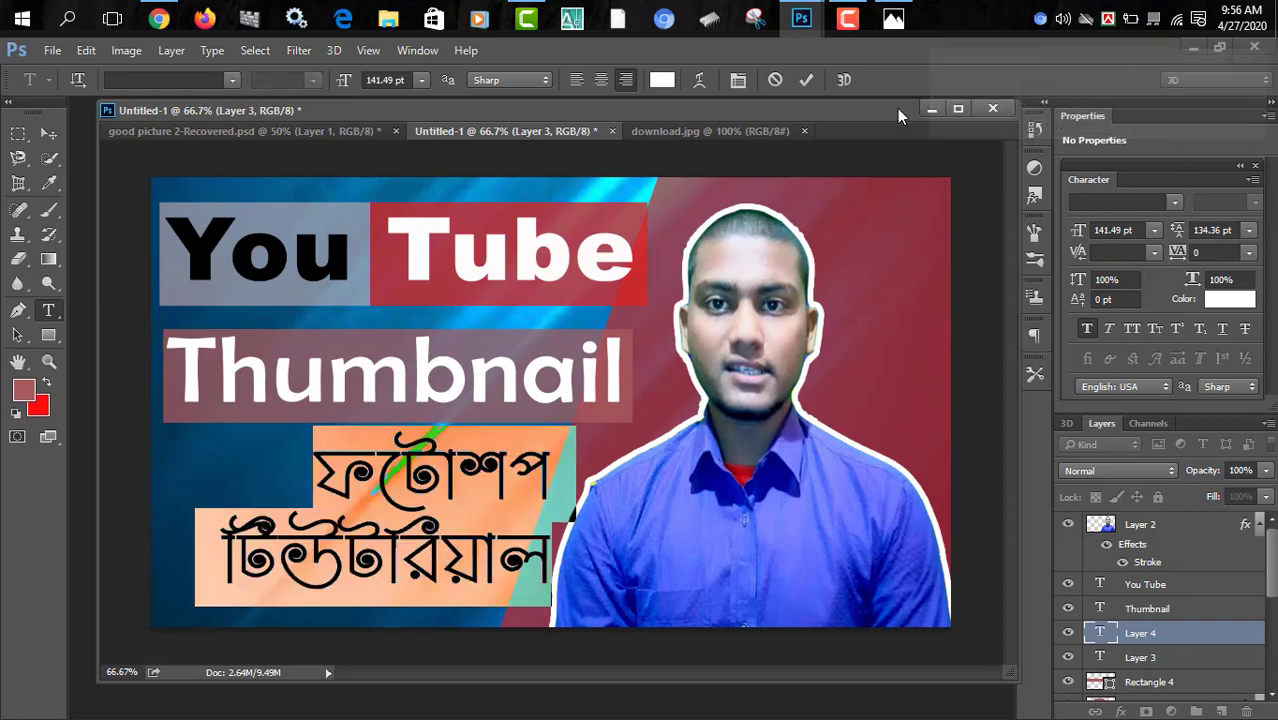
click(417, 50)
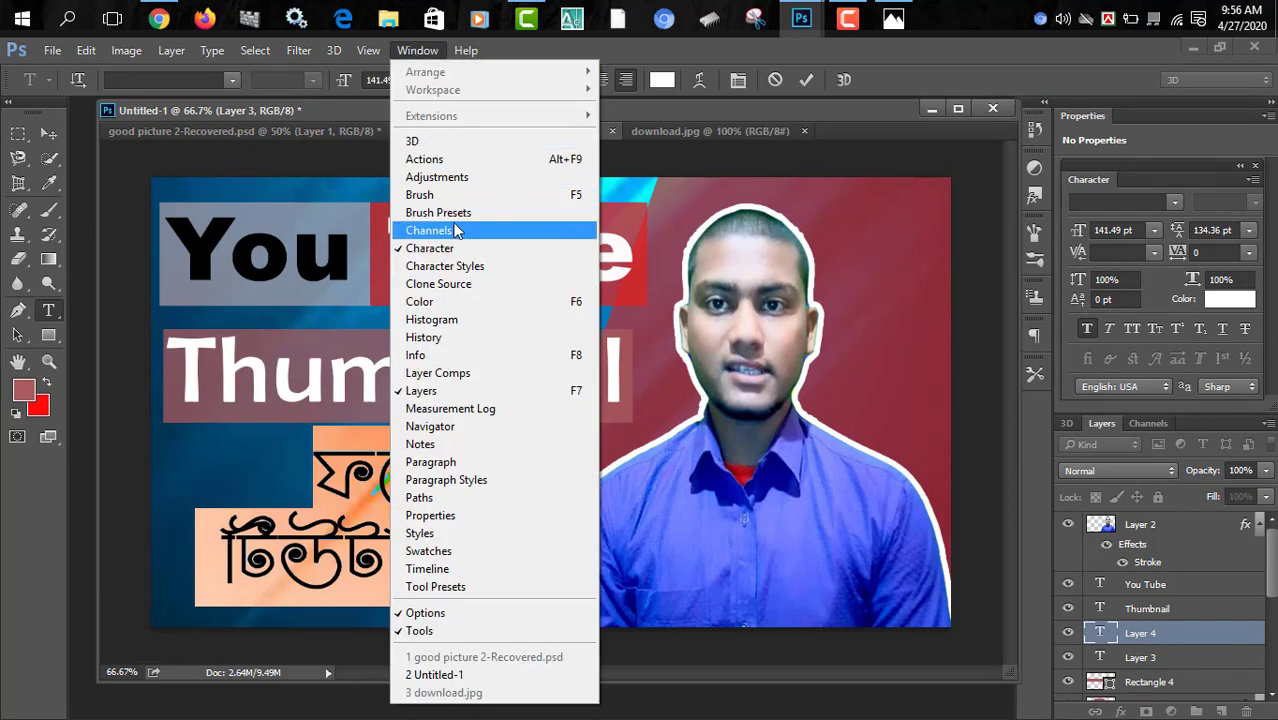
click(439, 249)
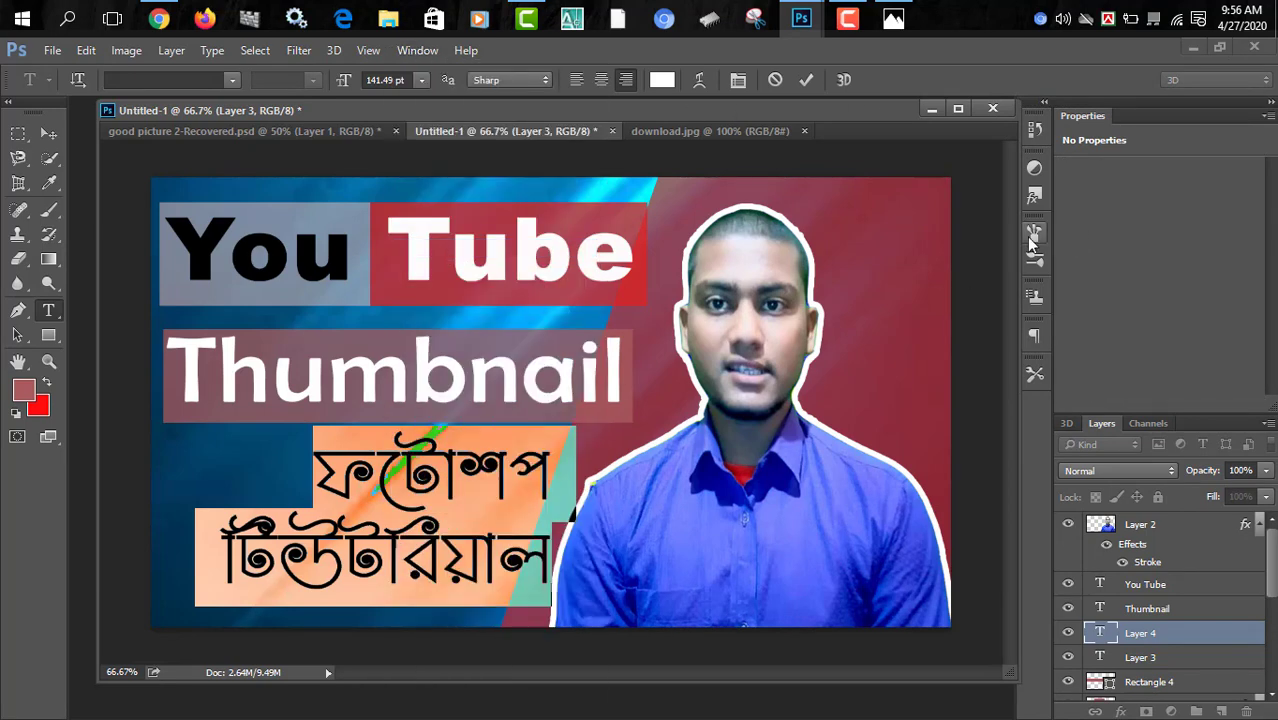
click(417, 50)
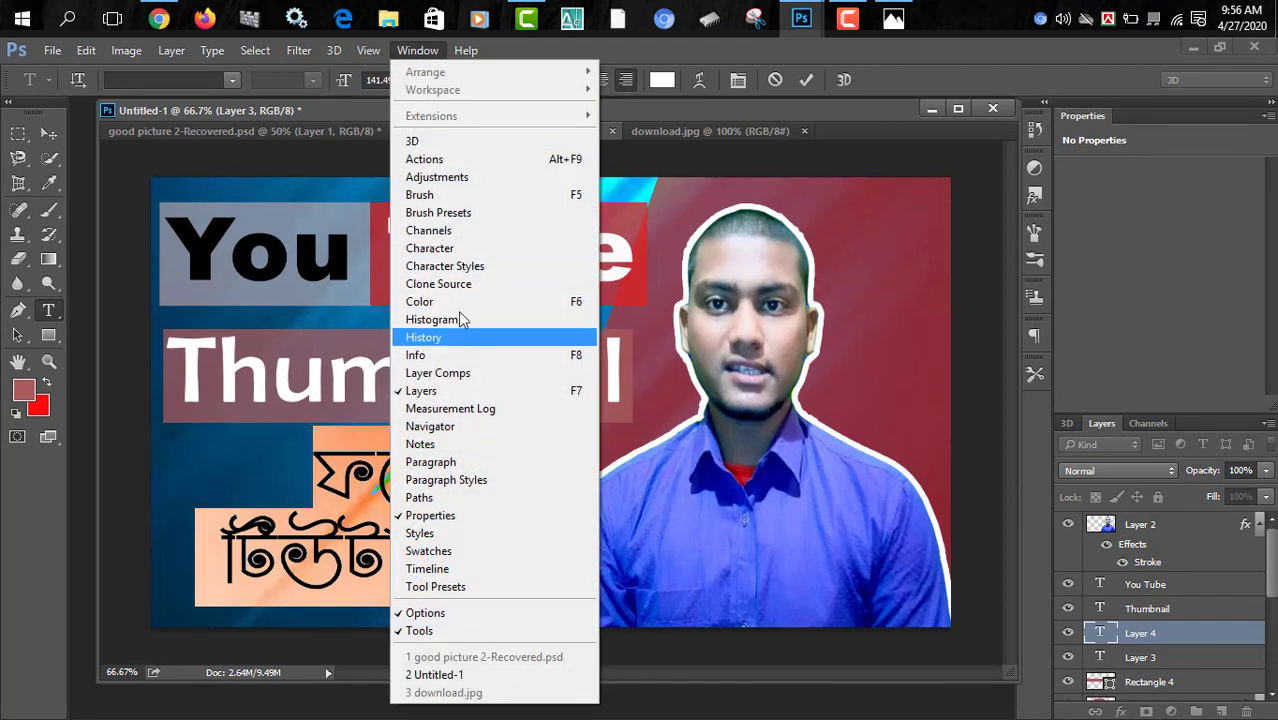
click(432, 249)
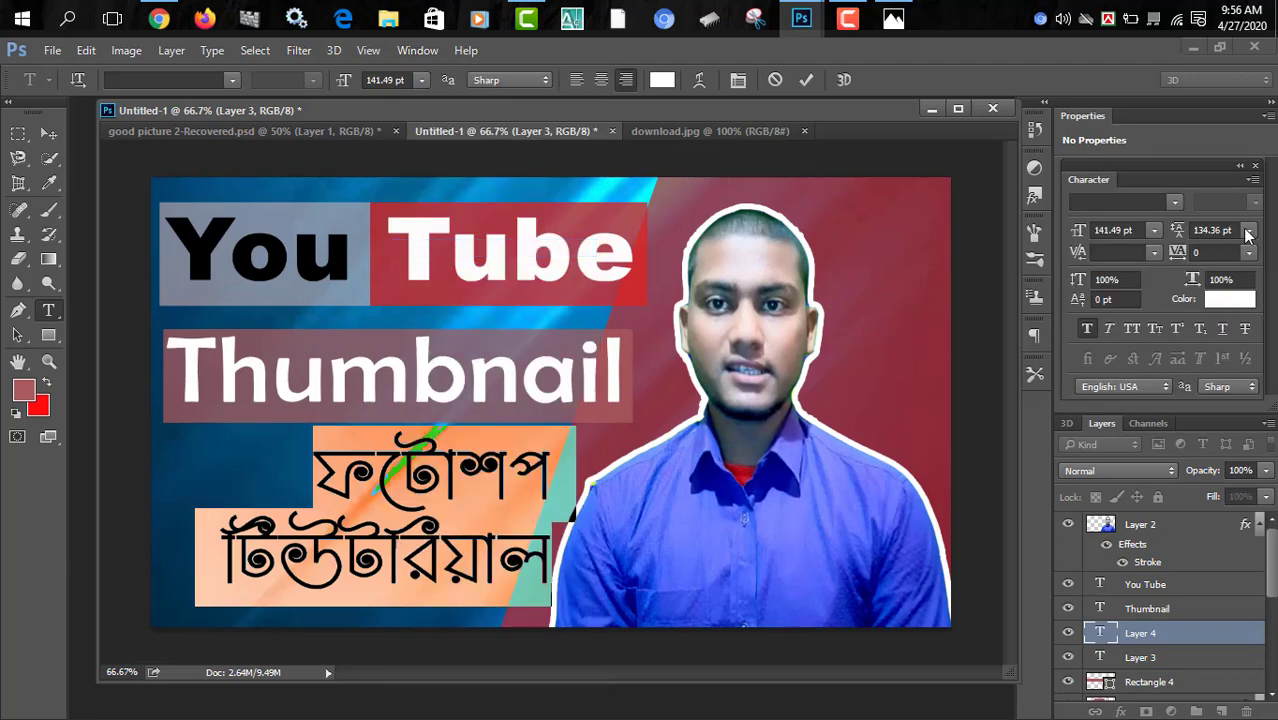
Try leading values of 72, 100, 110 and 120 pt on the two-line Bengali text.
click(1248, 232)
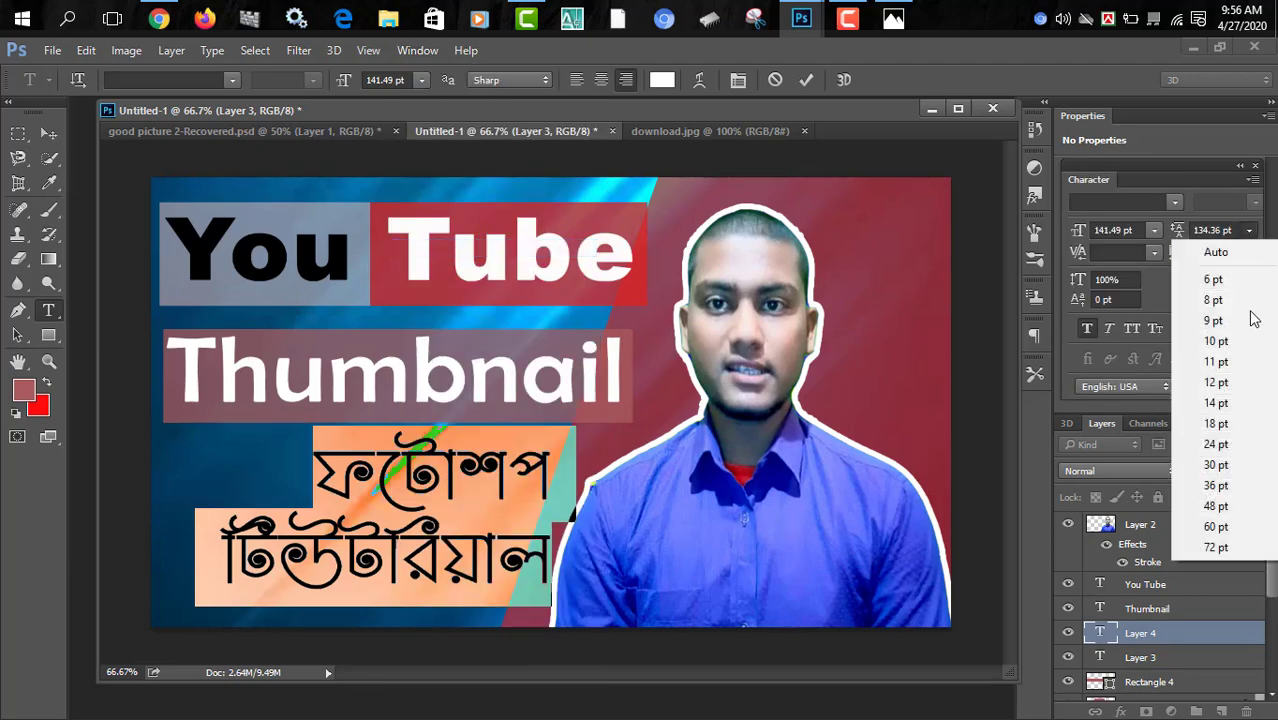
click(1242, 546)
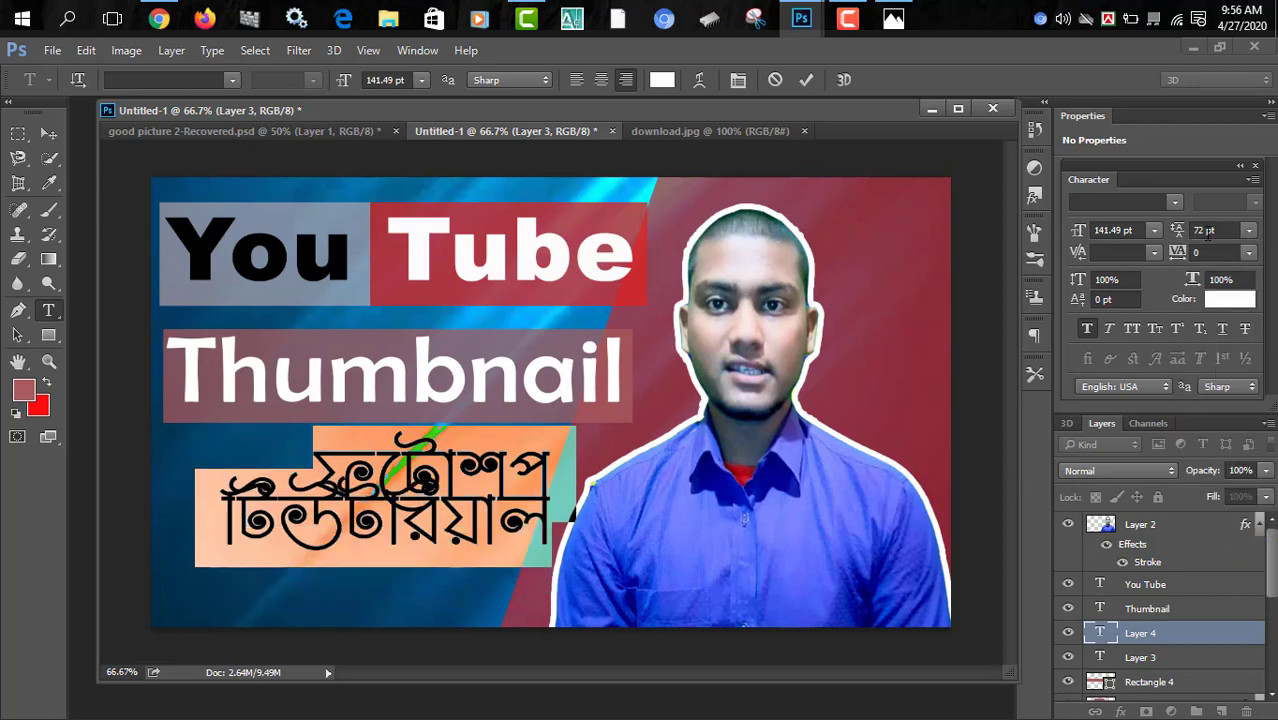
click(1178, 232)
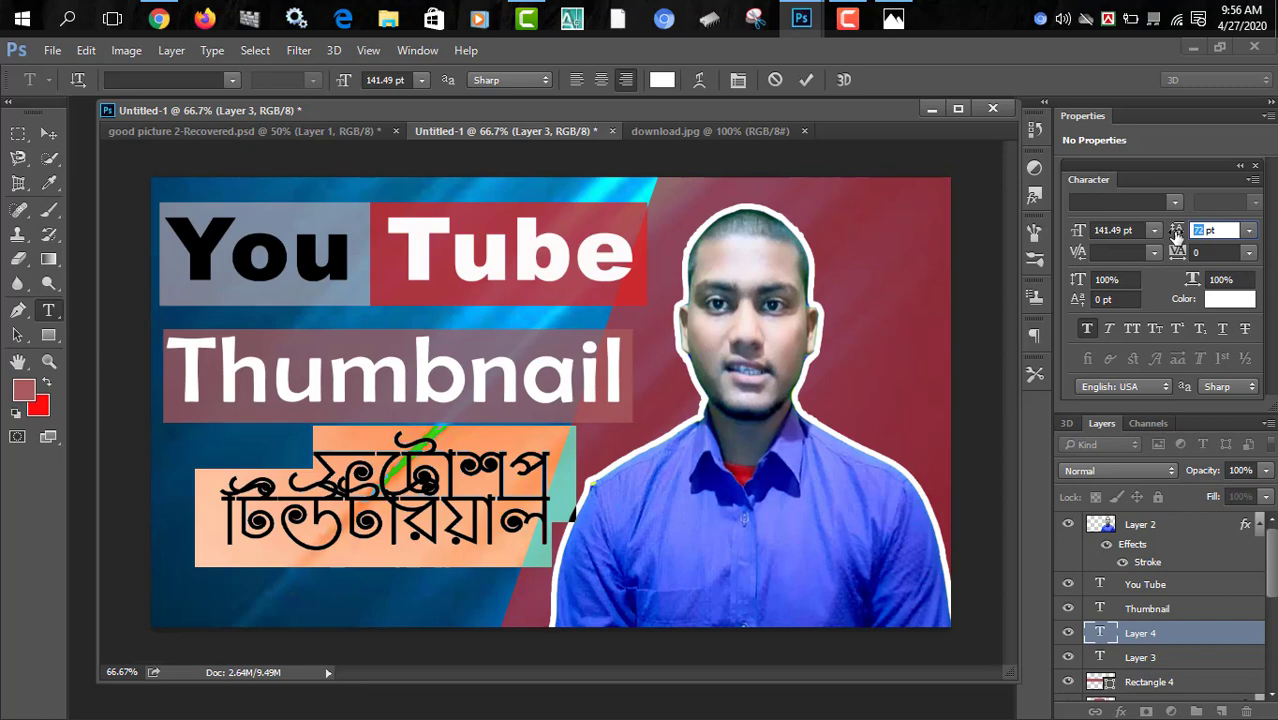
text(100)
key(Return)
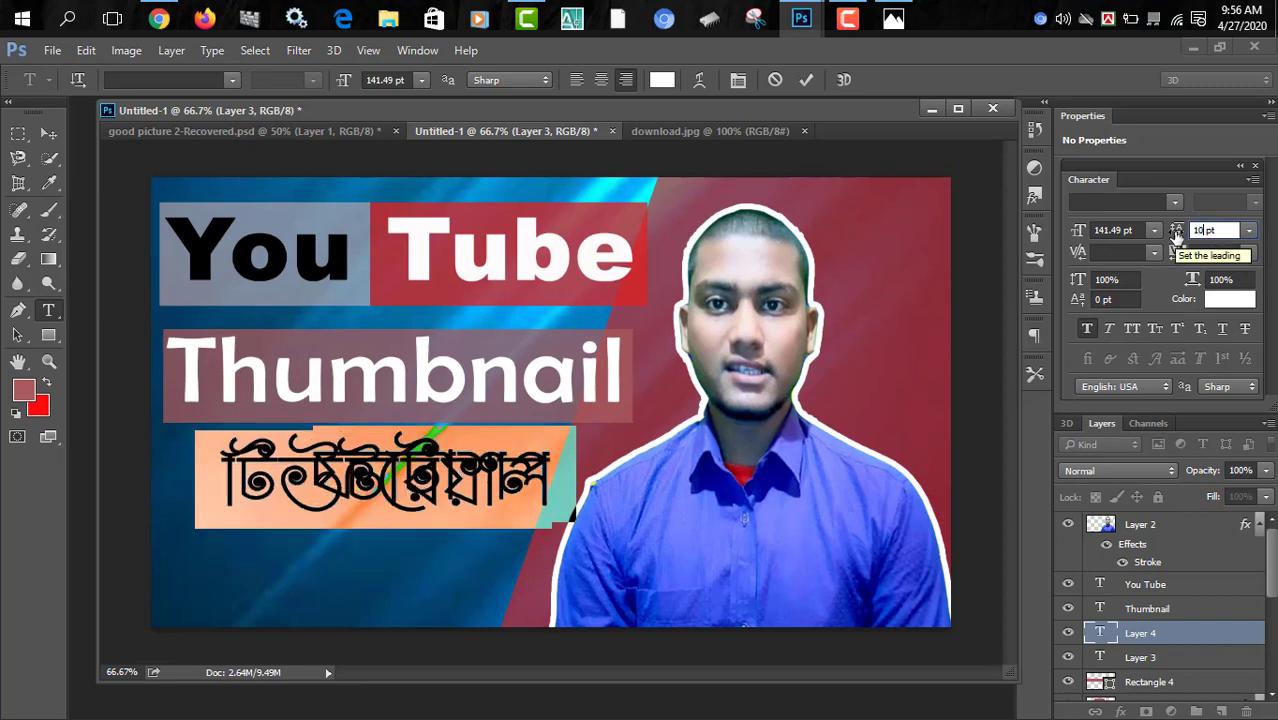
text(110)
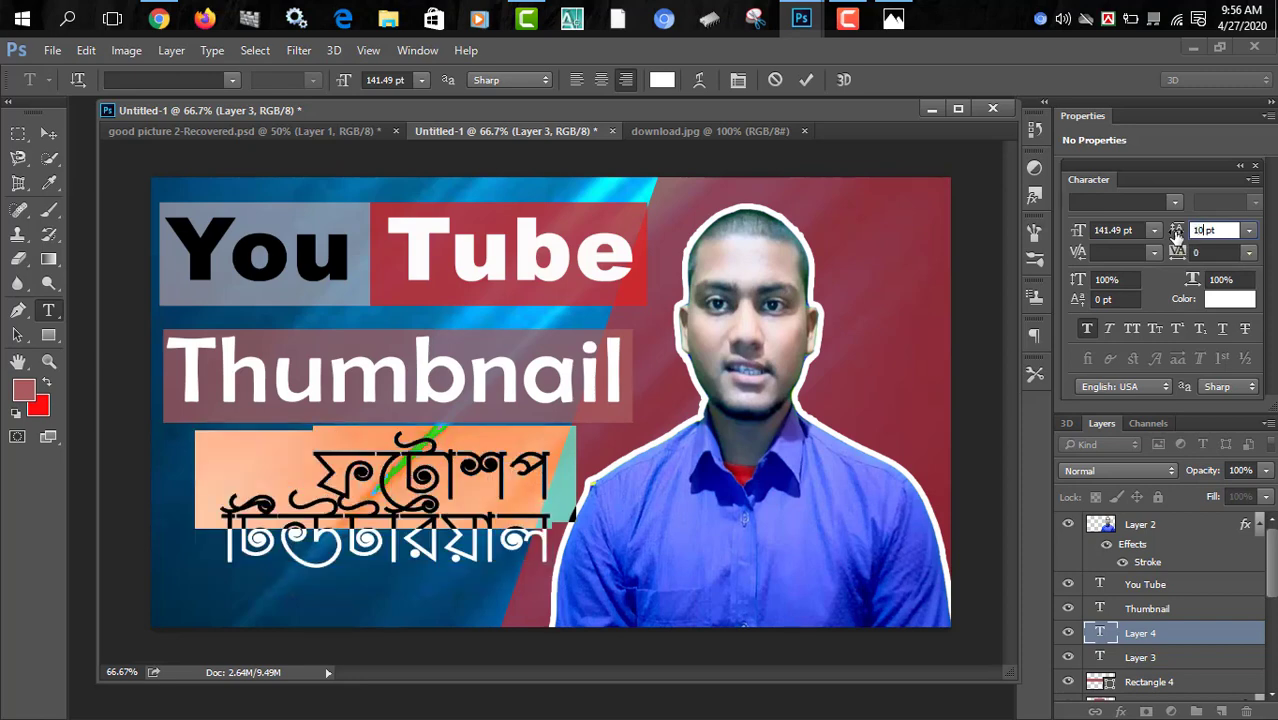
key(Return)
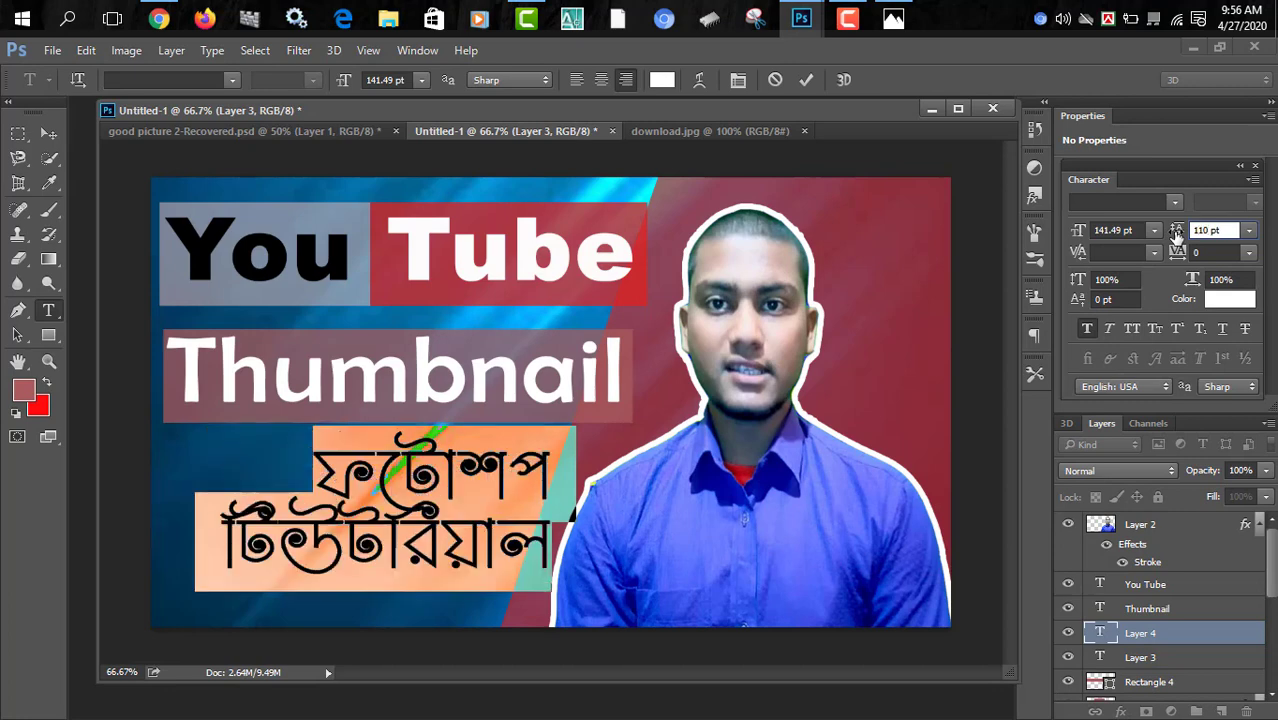
key(BackSpace)
key(BackSpace)
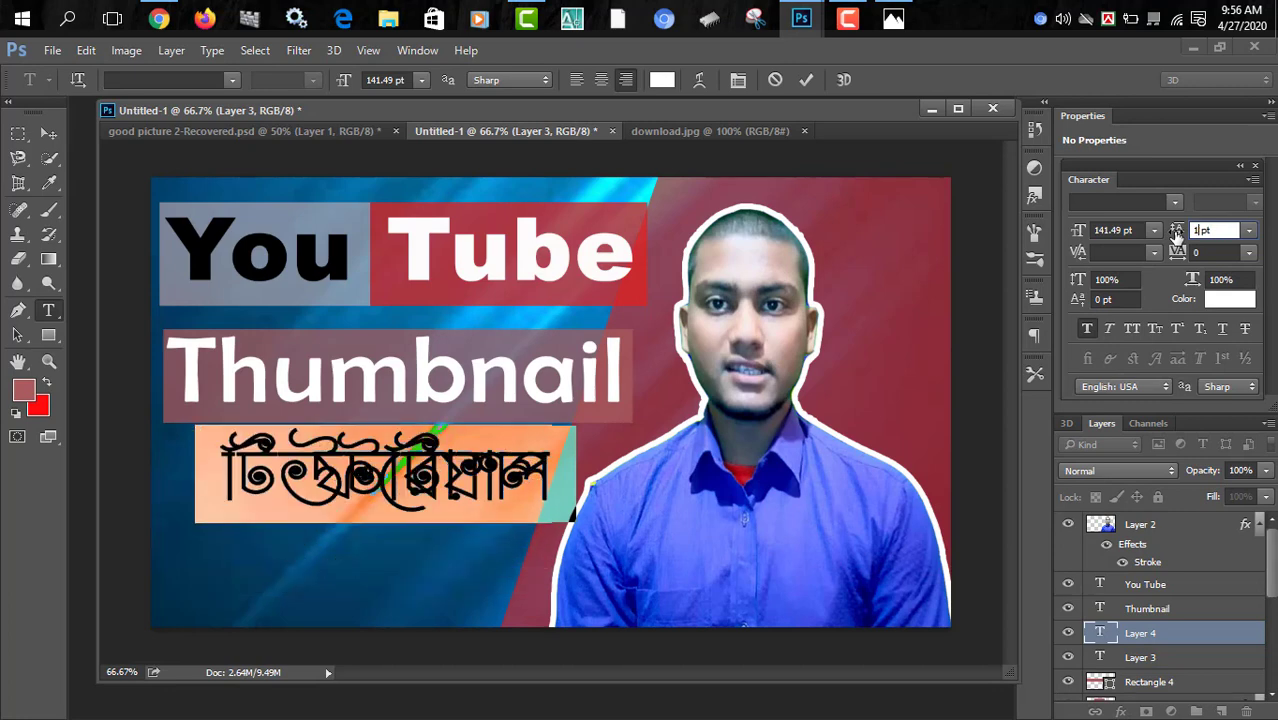
text(20)
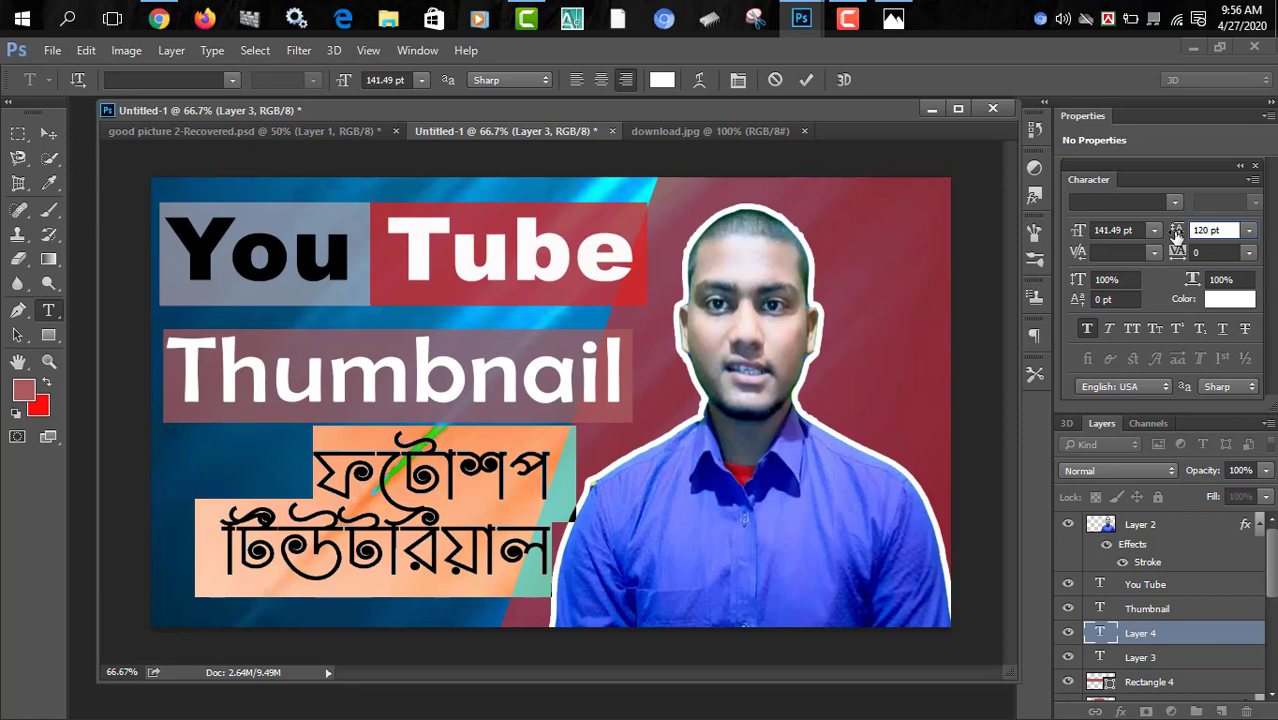
Set the leading of the two-line Bengali text to 130 pt and deselect the text.
key(BackSpace)
key(BackSpace)
text(30)
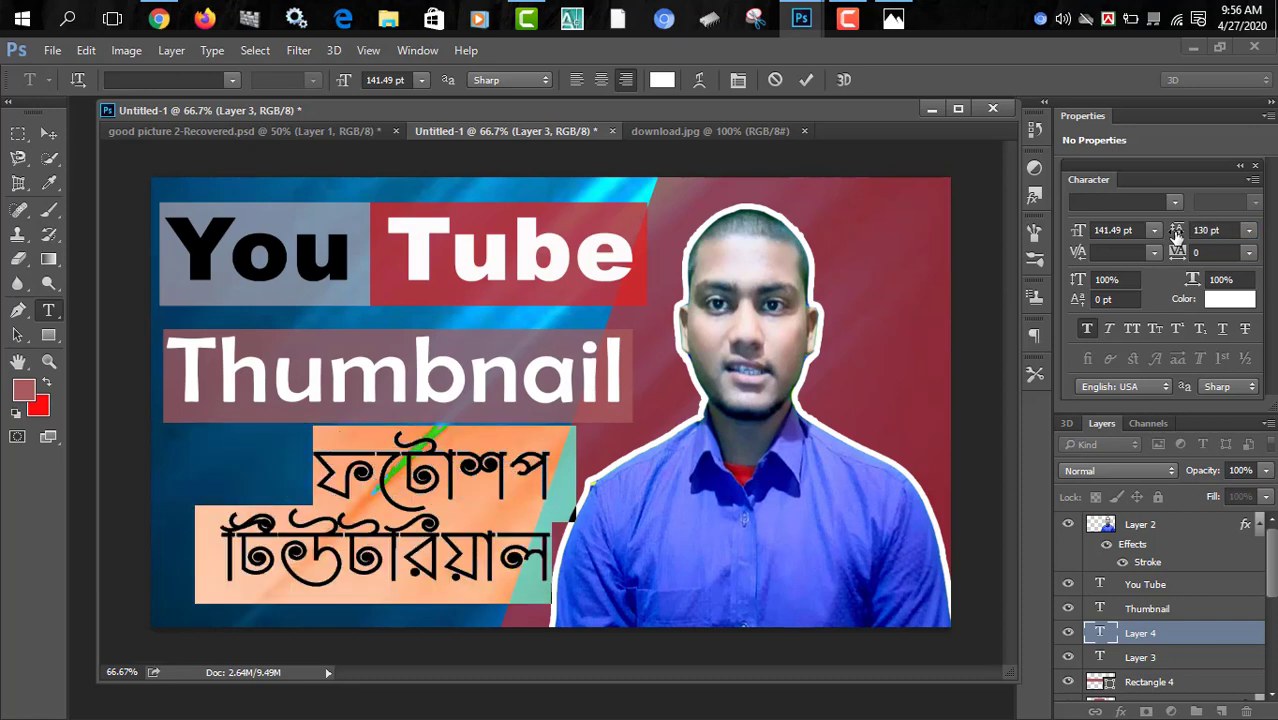
click(530, 588)
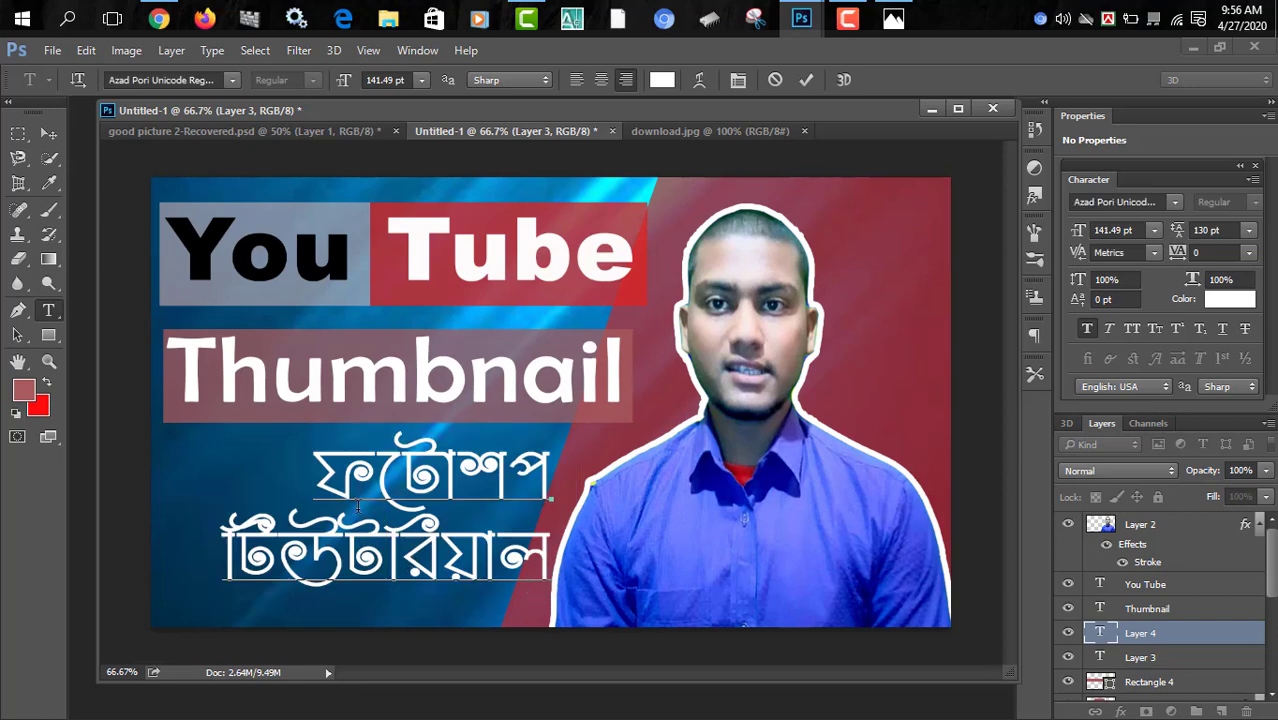
Recolor both lines of the Bengali text to black (#000000).
drag(312, 478, 560, 590)
click(660, 80)
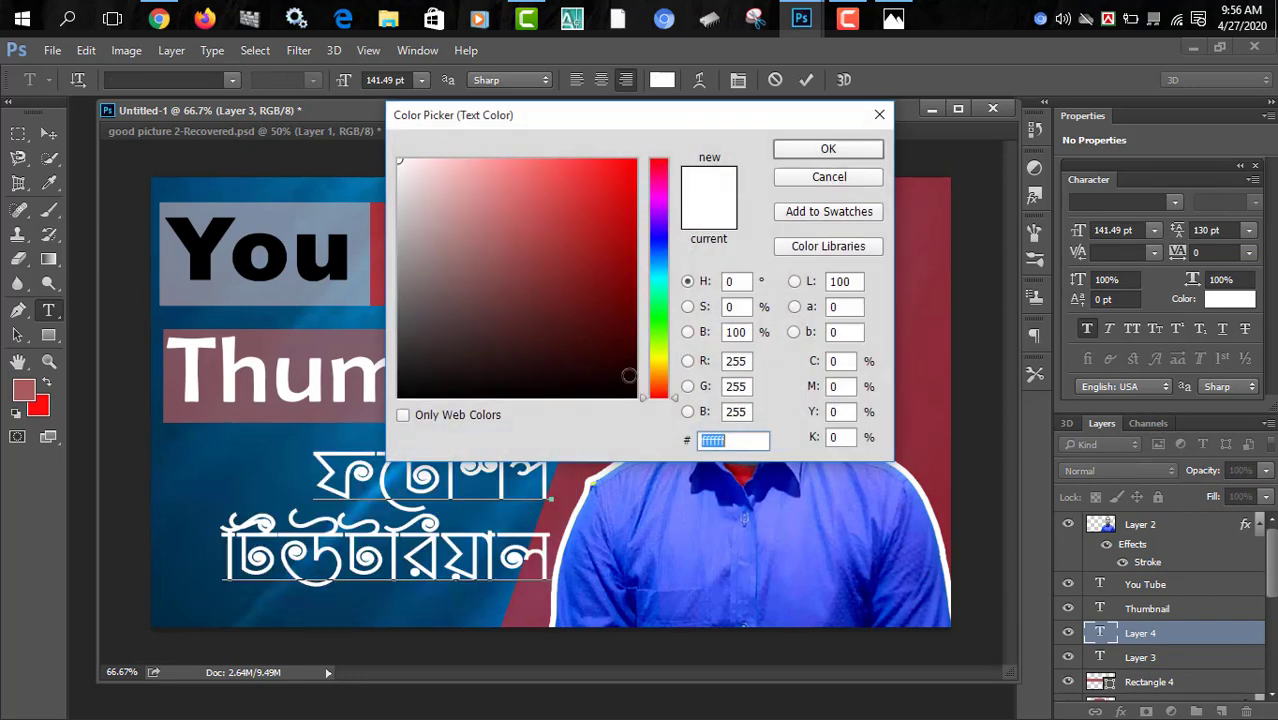
click(525, 397)
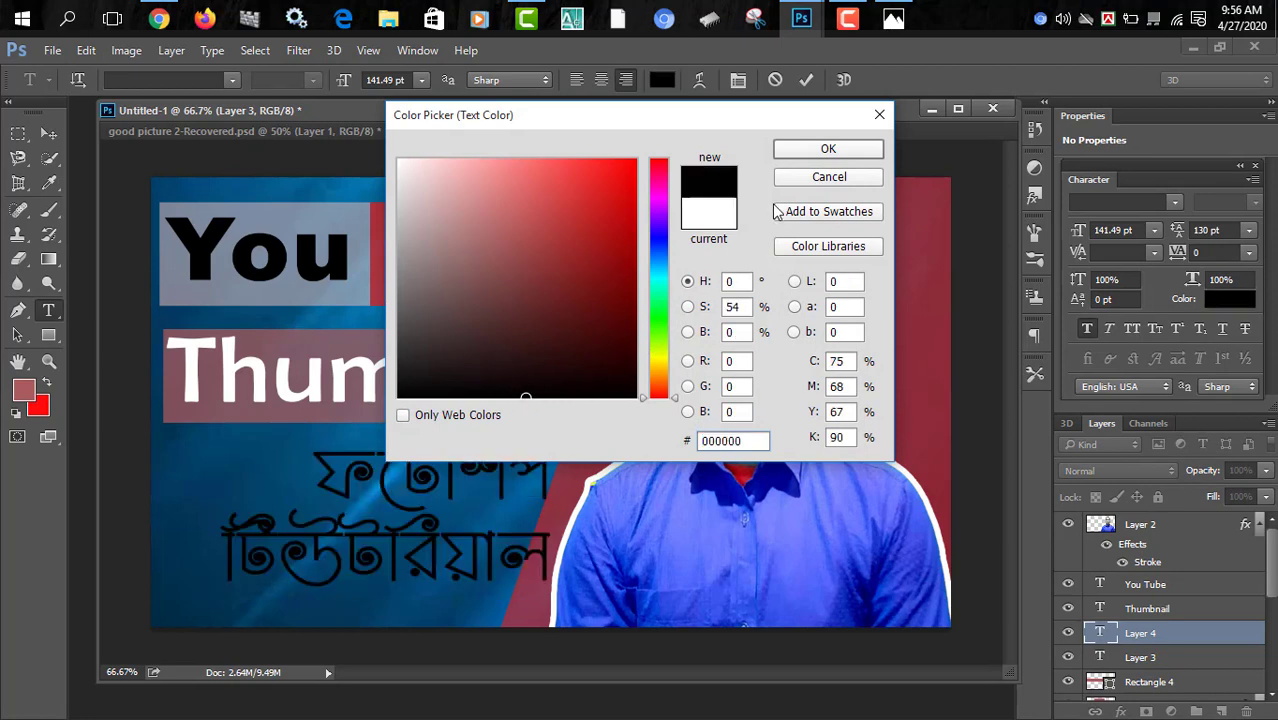
click(828, 148)
click(450, 535)
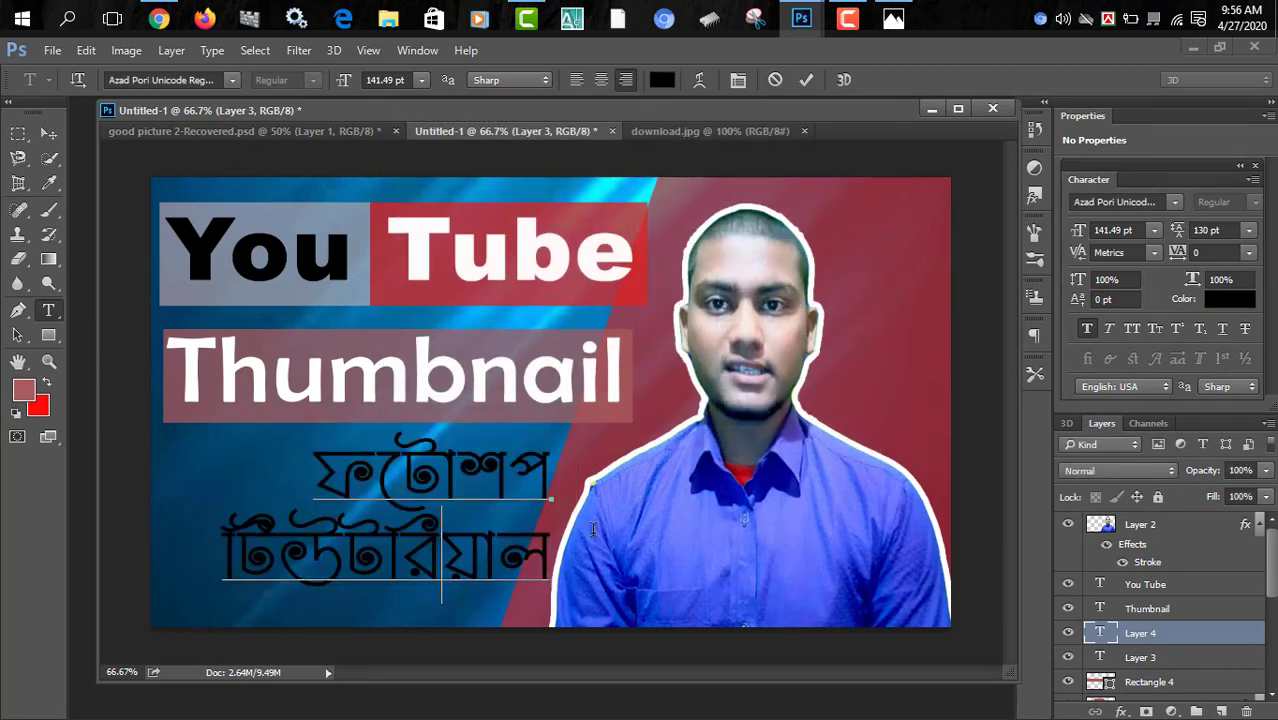
Add an outside Stroke layer effect to the Bengali text, about 59 px in size and white (#ffffff).
double_click(1203, 648)
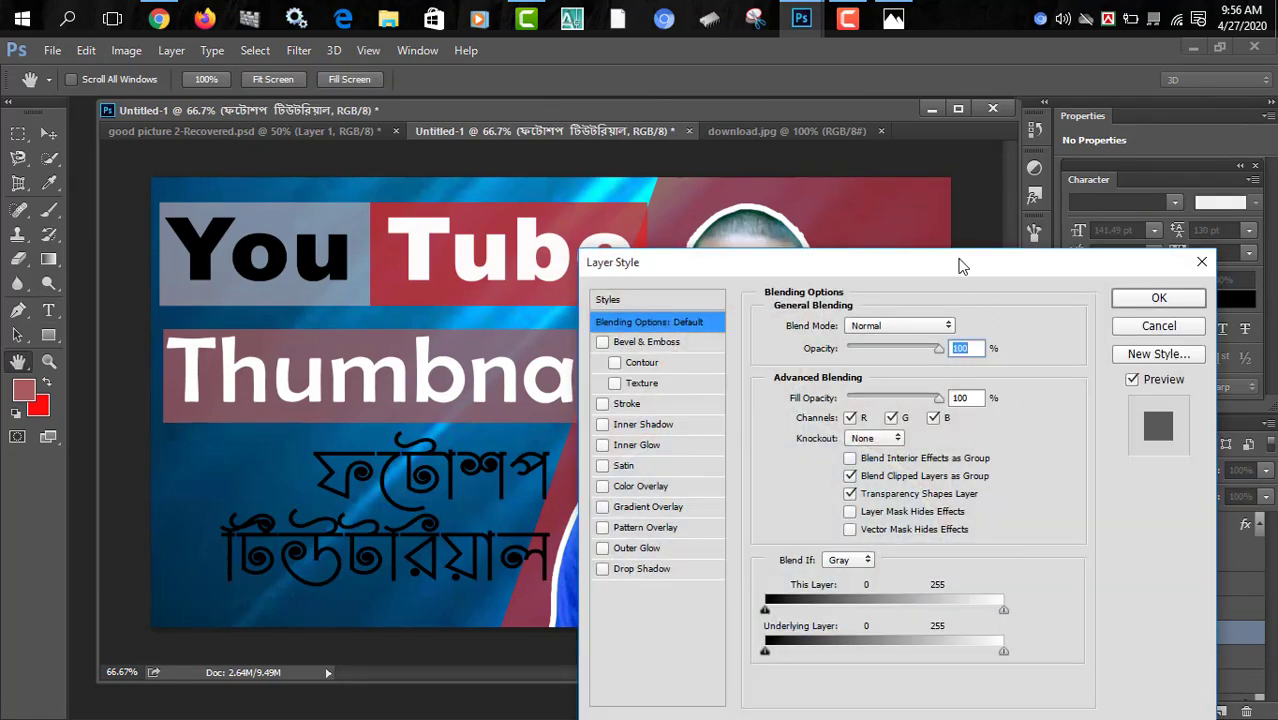
drag(960, 265, 1073, 129)
click(745, 268)
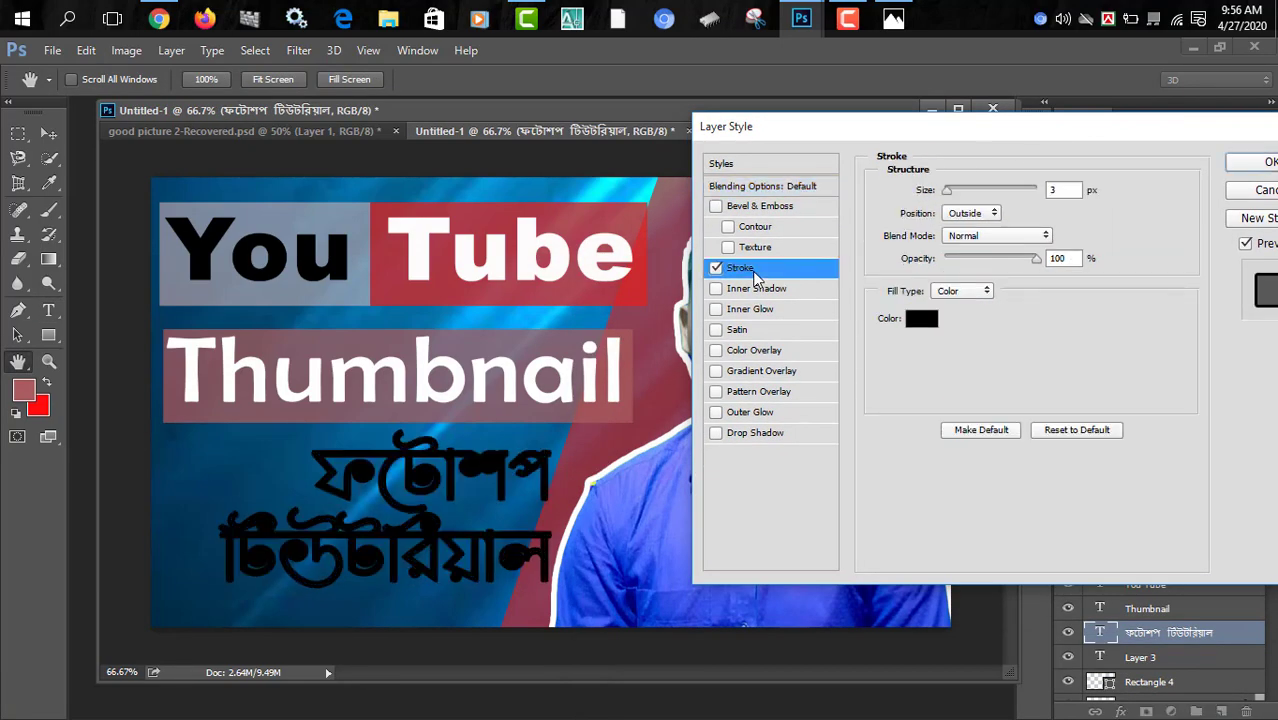
drag(947, 190, 971, 190)
click(921, 320)
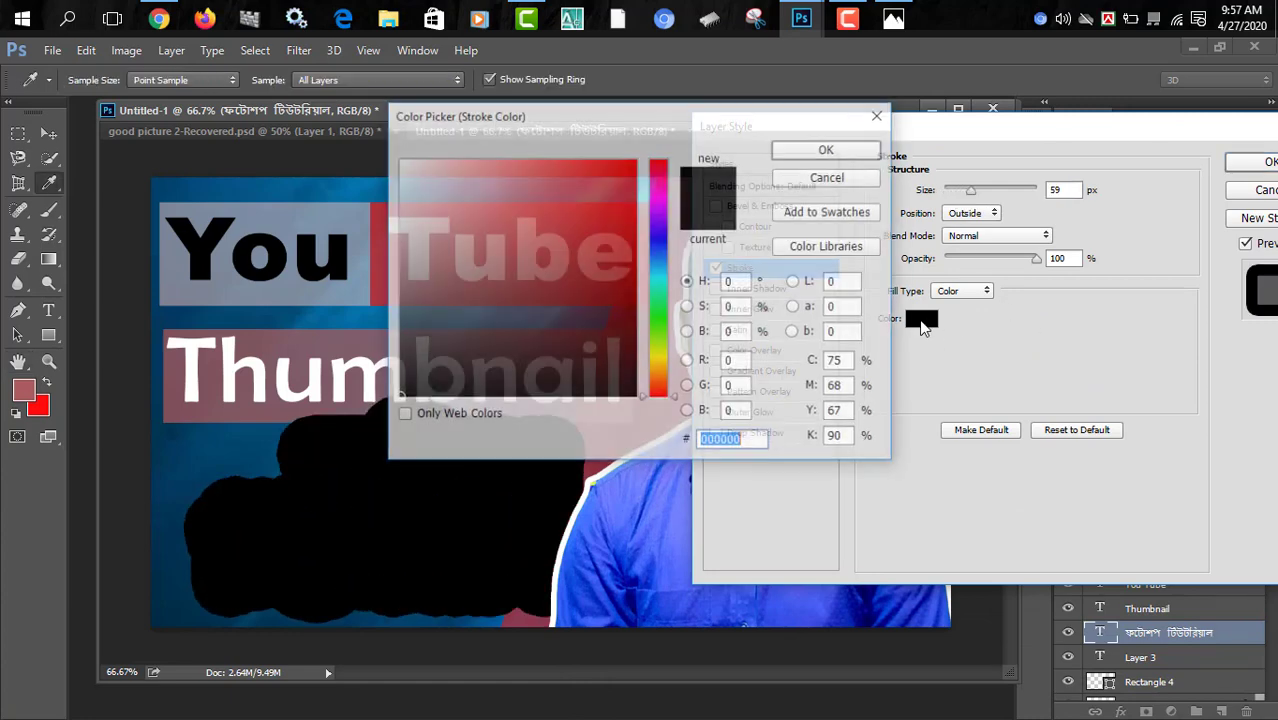
drag(422, 191, 399, 160)
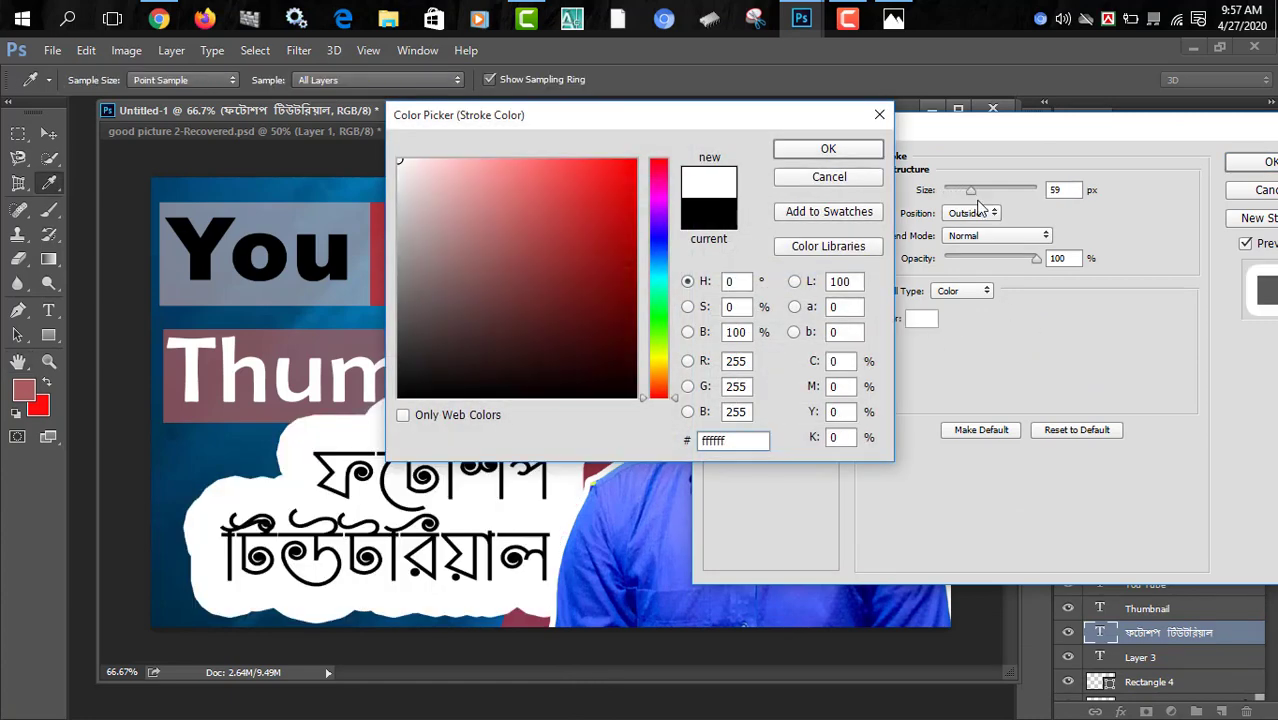
click(834, 148)
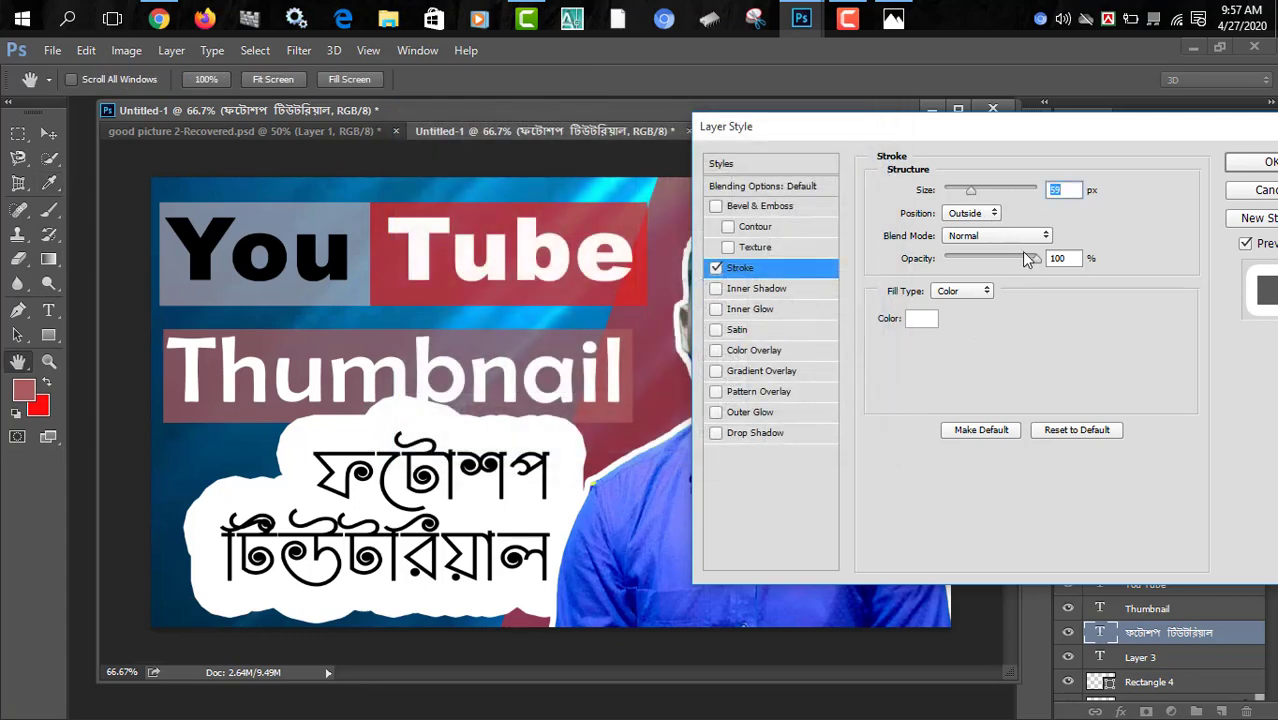
Lower the Bengali text stroke's opacity to 67% and its size to 6 px, and apply the layer style.
drag(1040, 263, 1013, 263)
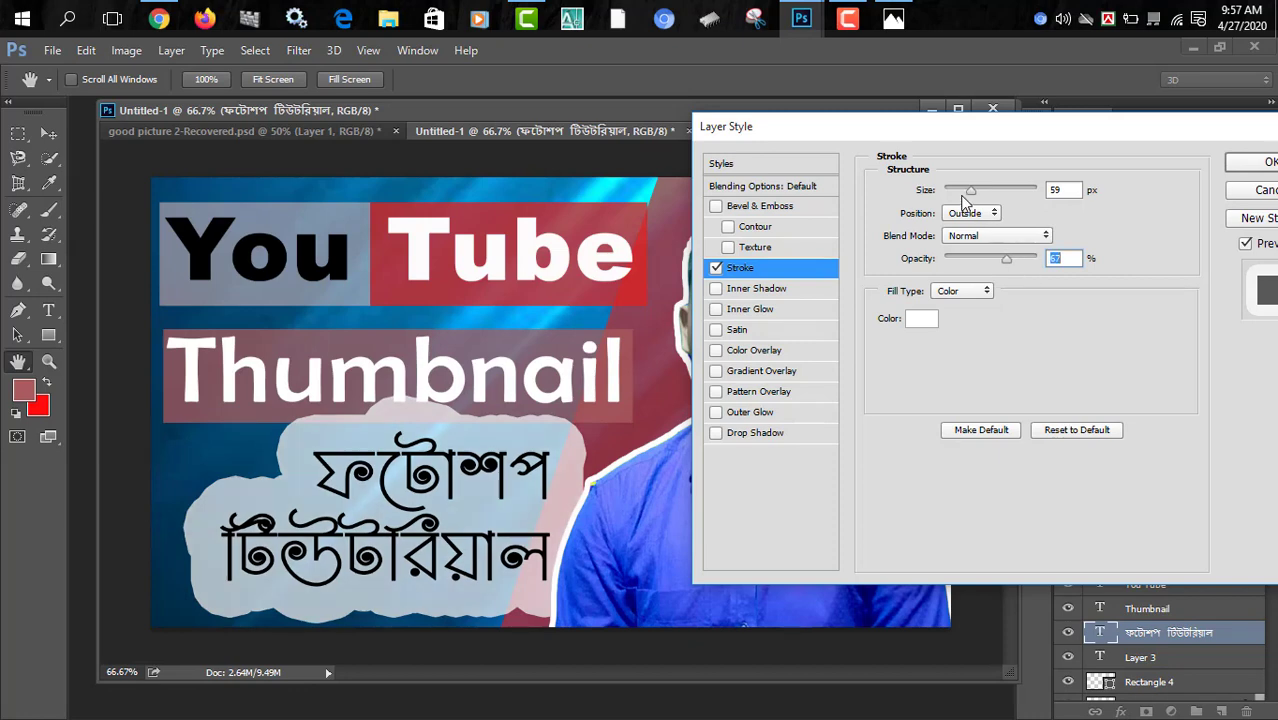
drag(974, 196, 952, 194)
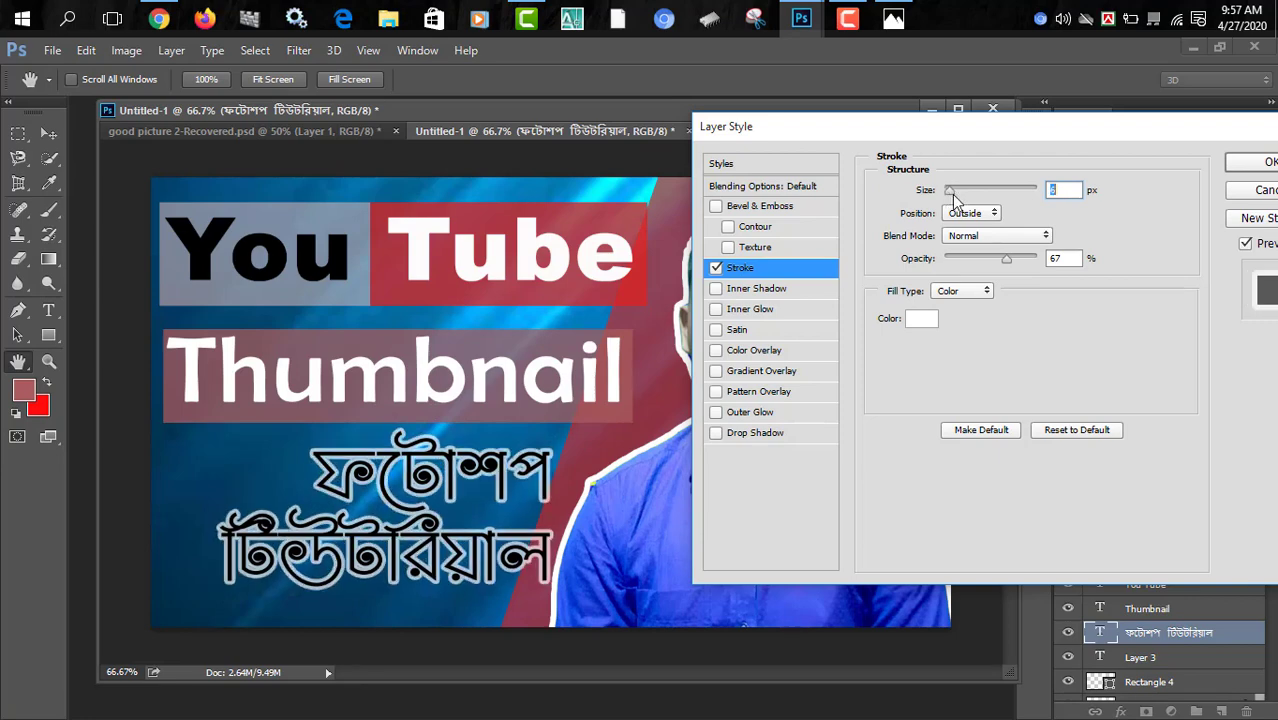
click(1252, 168)
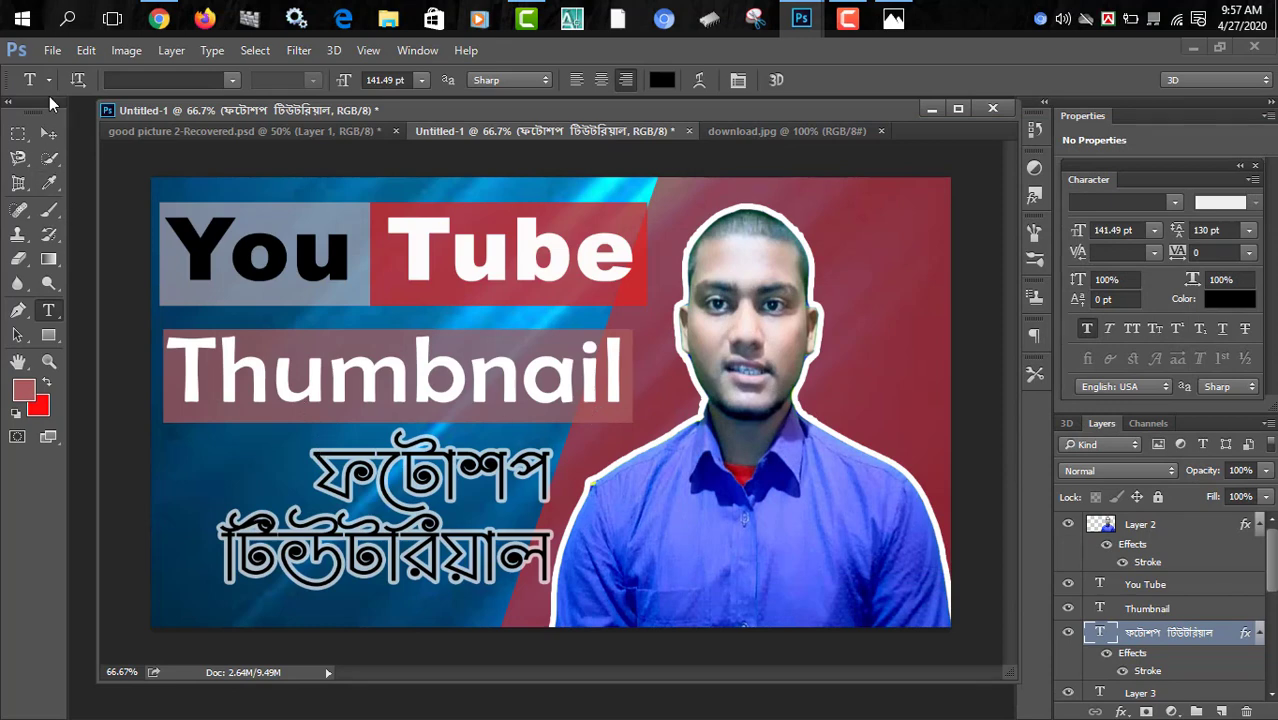
Save the thumbnail to the Desktop as a JPEG named "gggg" with Maximum quality (12) and Baseline ("Standard") format.
click(52, 50)
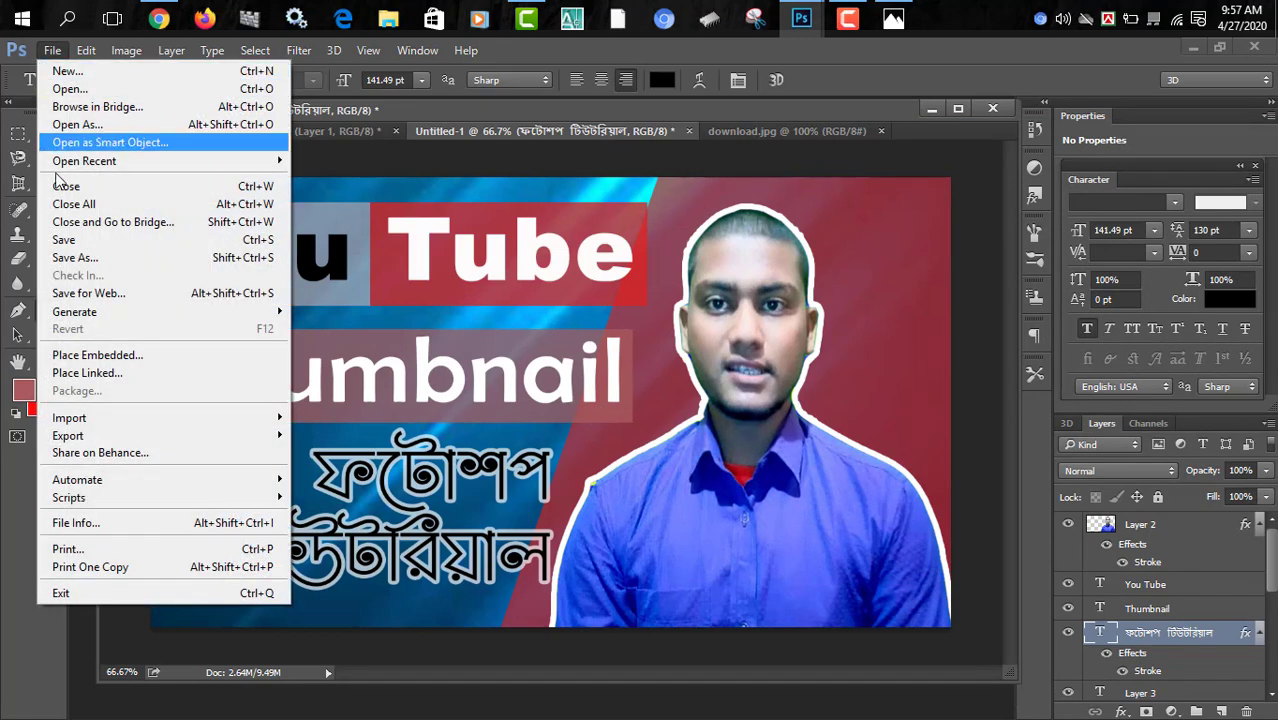
click(94, 258)
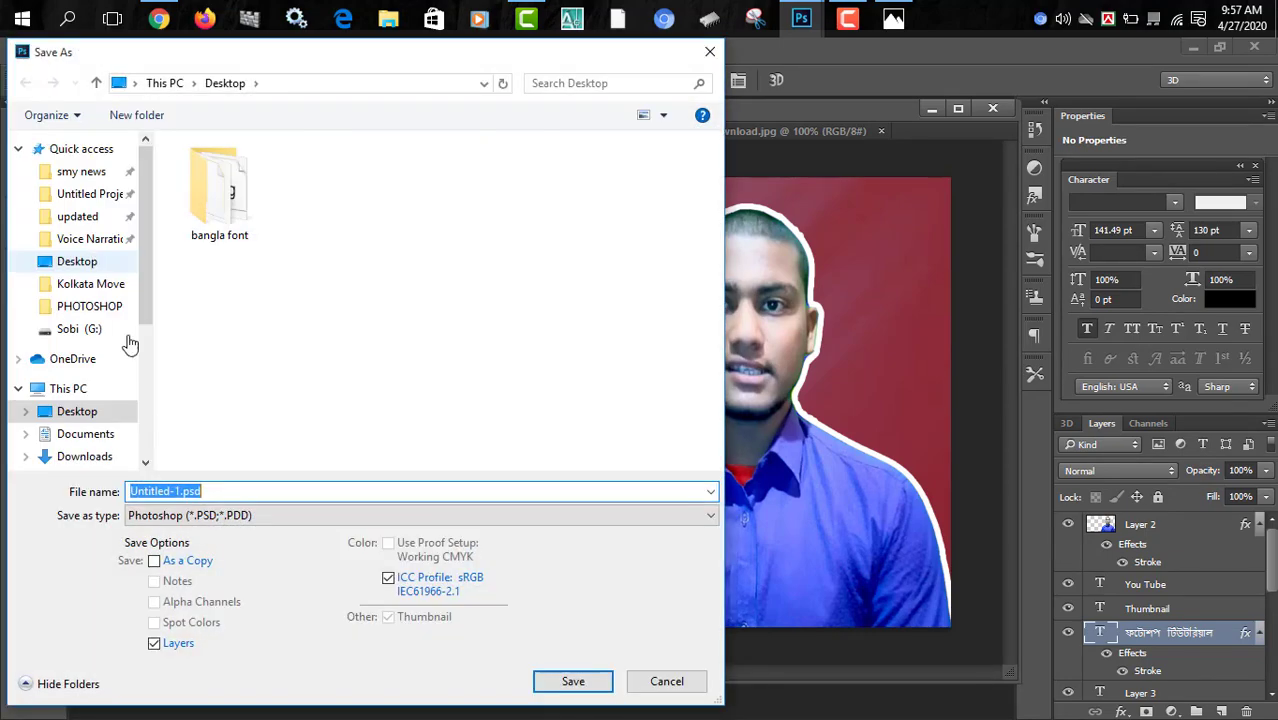
click(273, 522)
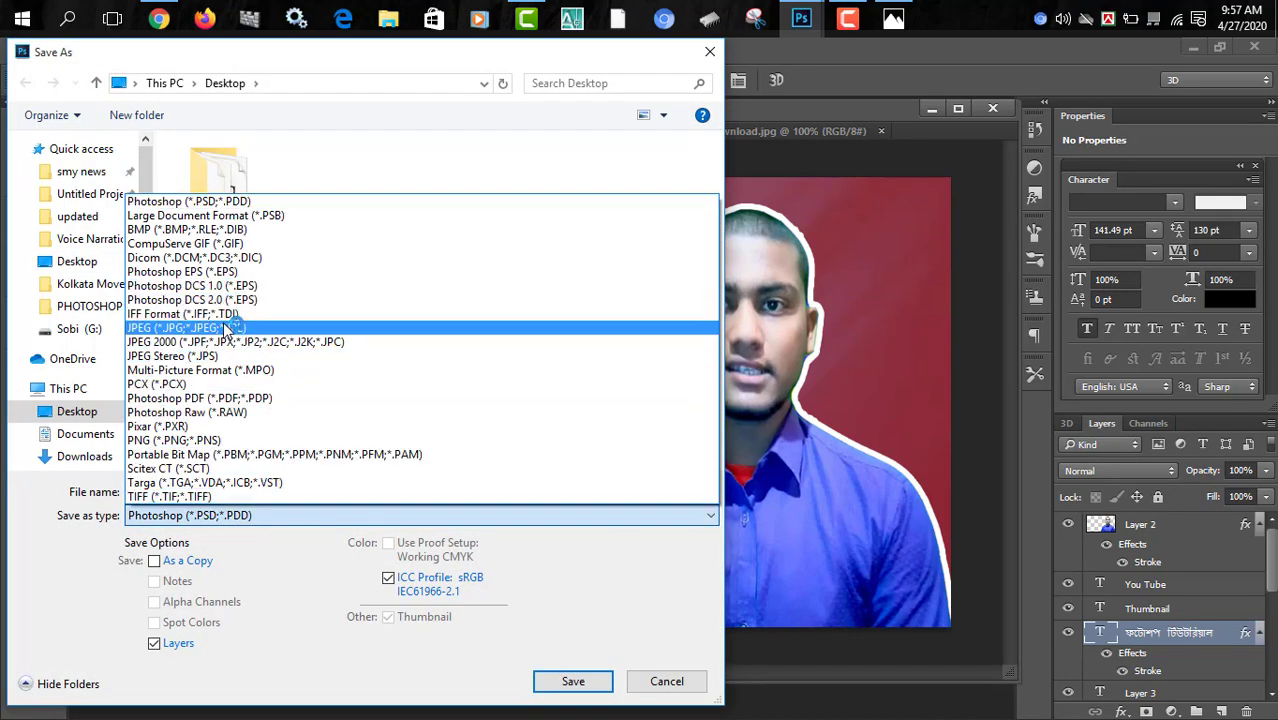
click(225, 327)
click(241, 487)
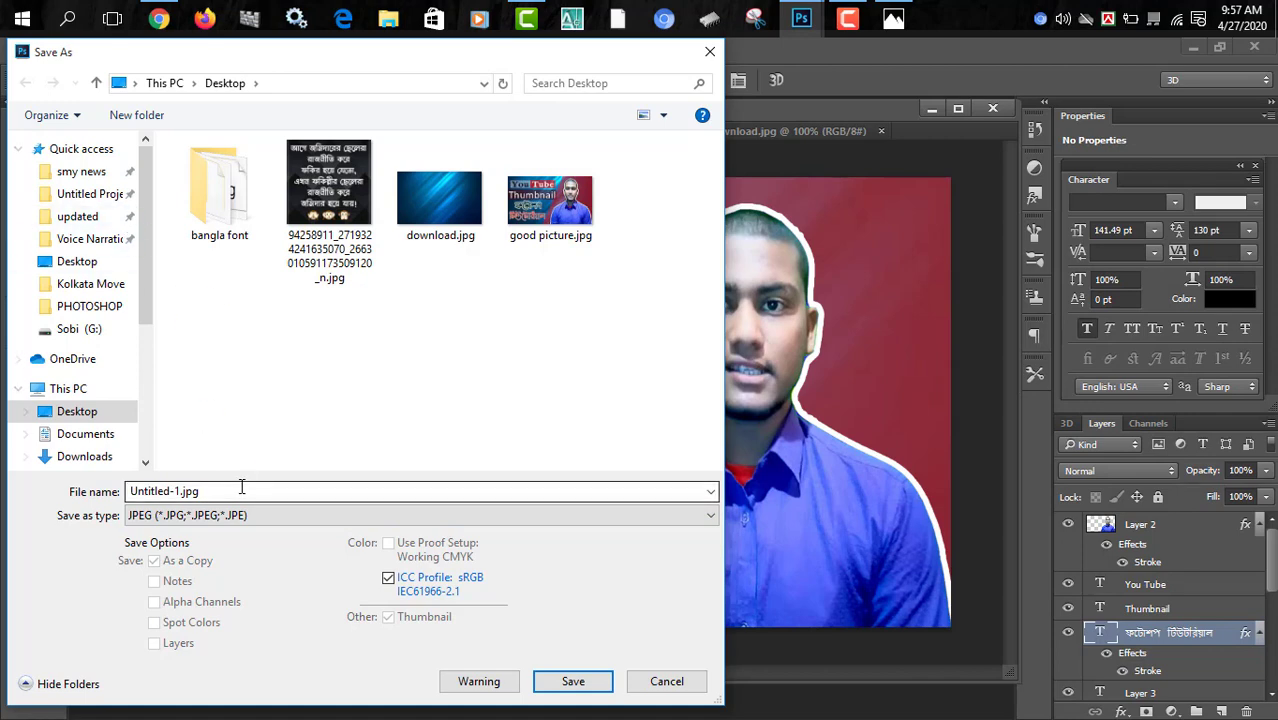
text(gggg)
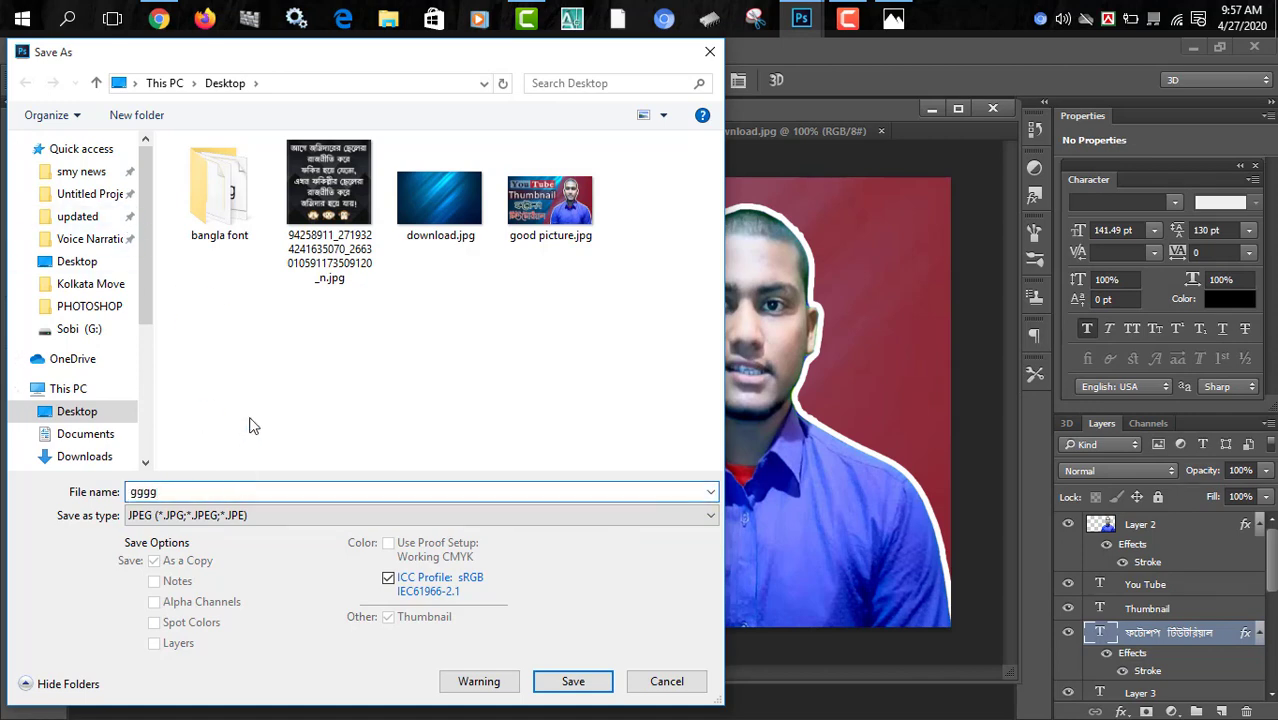
click(600, 688)
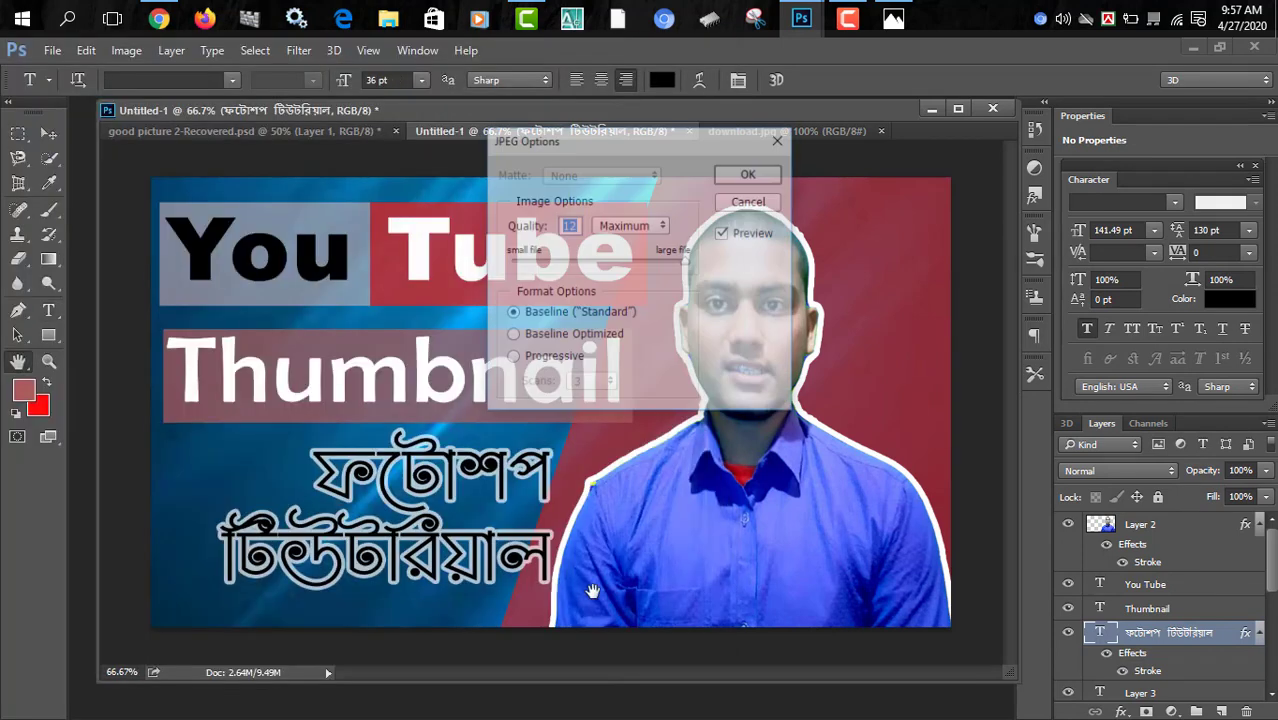
click(748, 177)
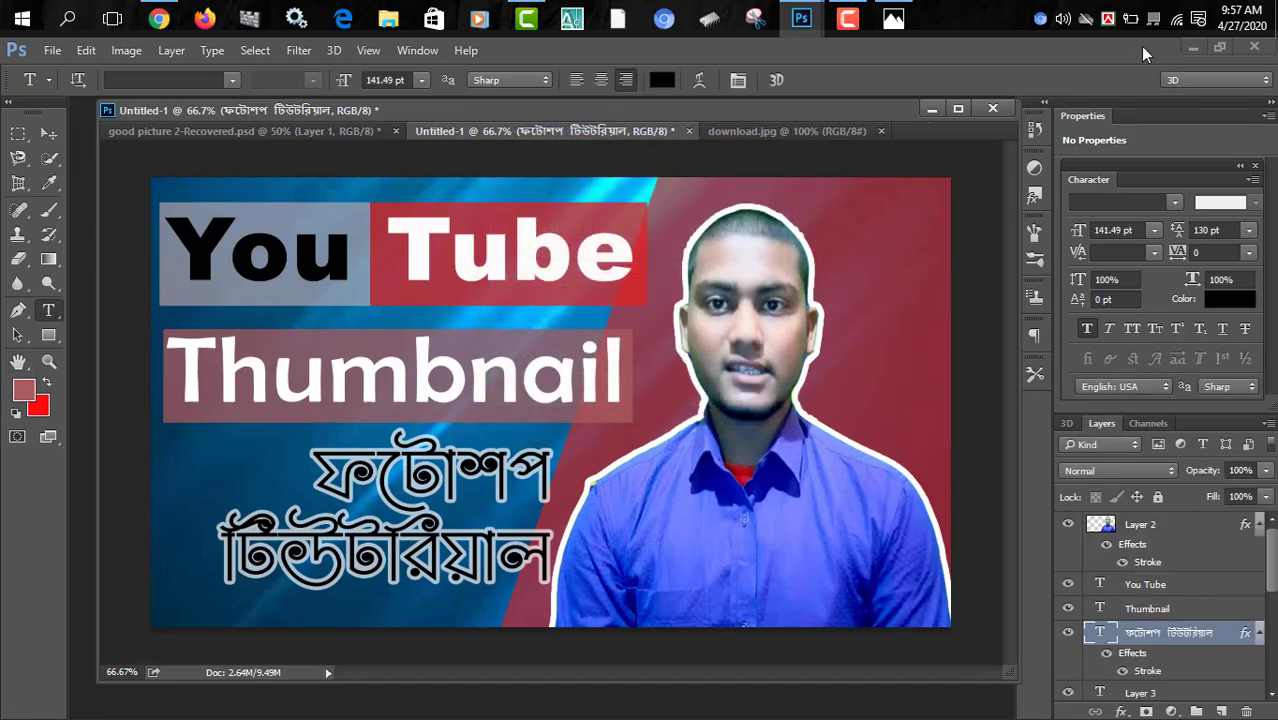